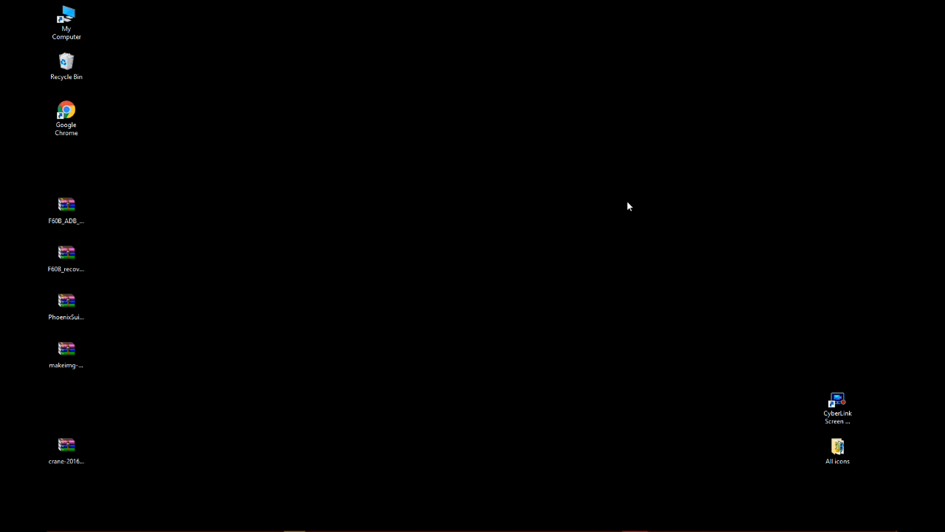
{"action": "double_click", "coordinate": [65, 115]}
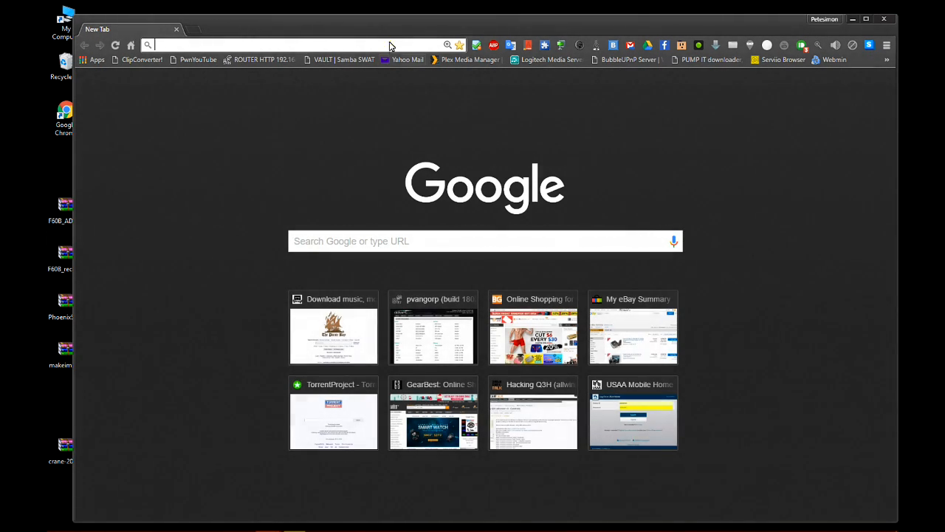
{"action": "type", "text": "ww"}
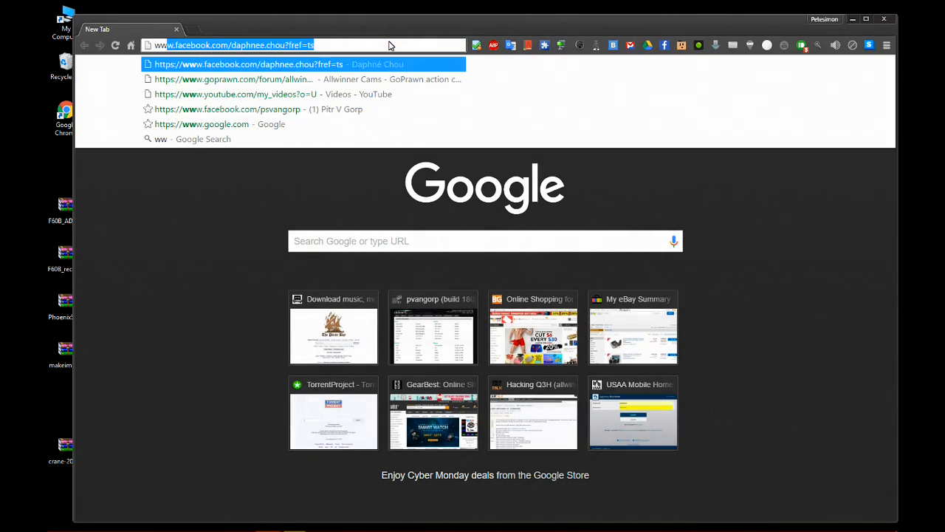
{"action": "type", "text": "w.goprawn.com"}
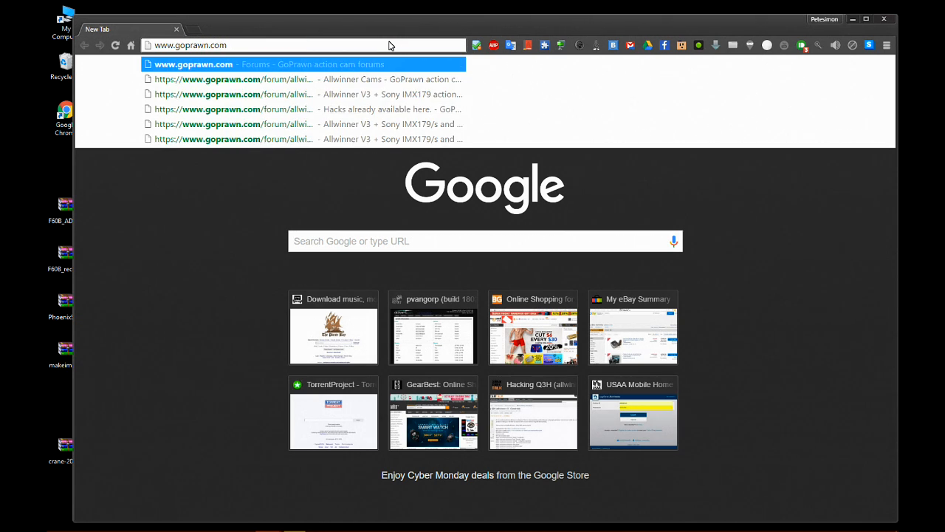
{"action": "key", "text": "Return"}
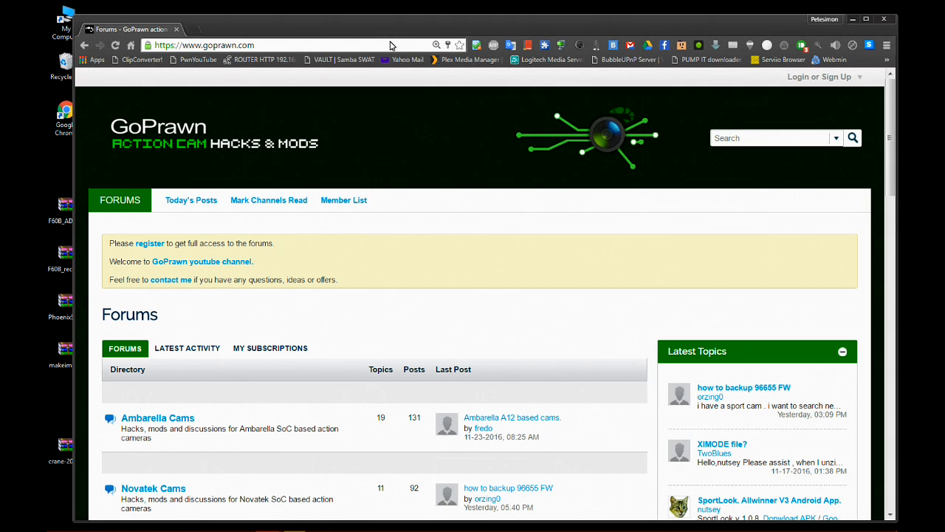
In the Allwinner Cams forum, open the topic "Allwinner V3 + Sony IMX179/s and Omnivision OV4689 action cameras.".
{"action": "scroll", "coordinate": [355, 310], "scroll_direction": "down", "scroll_amount": 3}
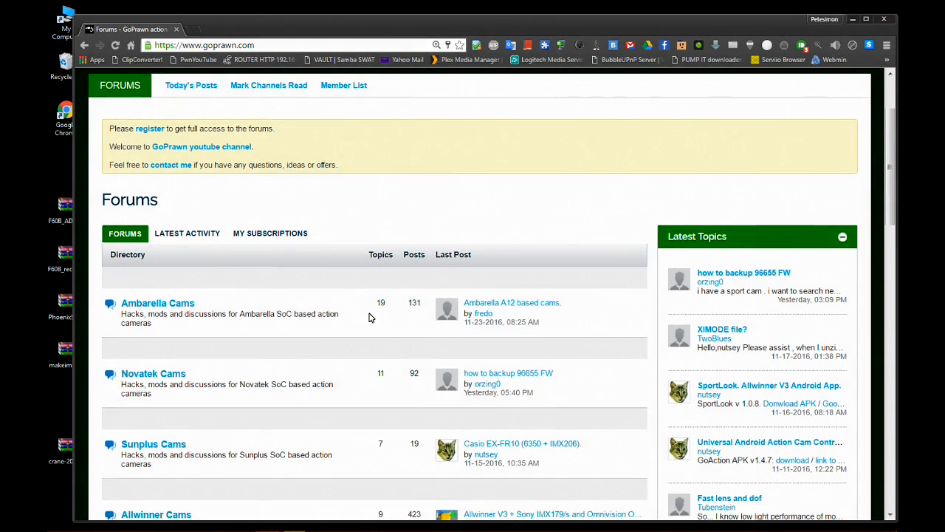
{"action": "scroll", "coordinate": [370, 318], "scroll_direction": "down", "scroll_amount": 2}
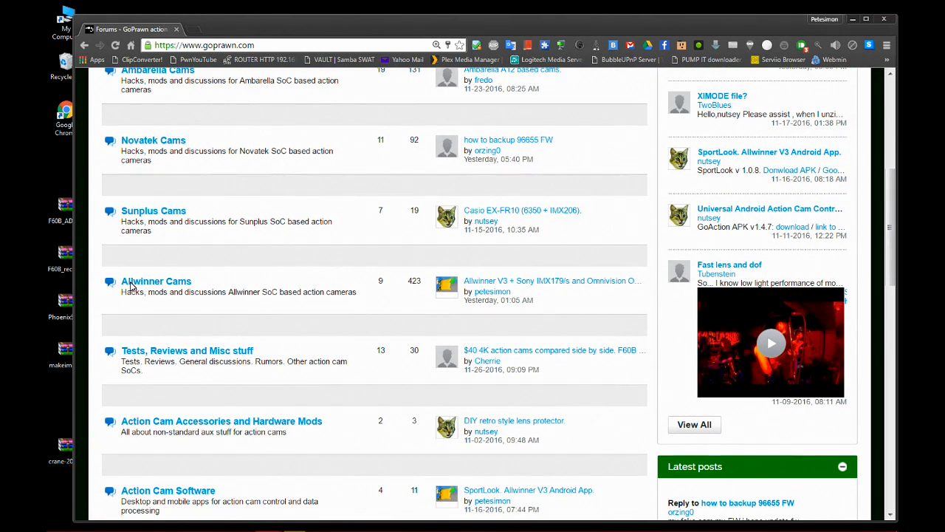
{"action": "left_click", "coordinate": [179, 281]}
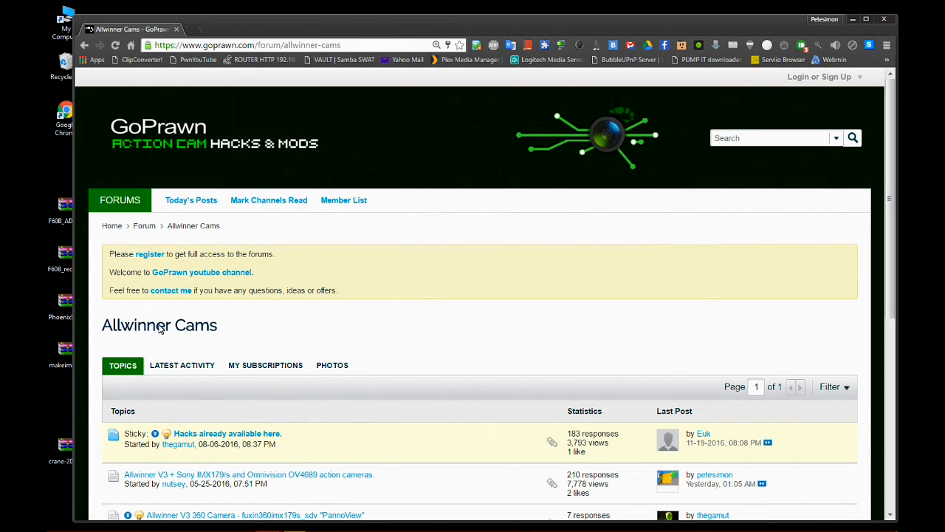
{"action": "scroll", "coordinate": [525, 378], "scroll_direction": "down", "scroll_amount": 1}
{"action": "scroll", "coordinate": [526, 378], "scroll_direction": "down", "scroll_amount": 2}
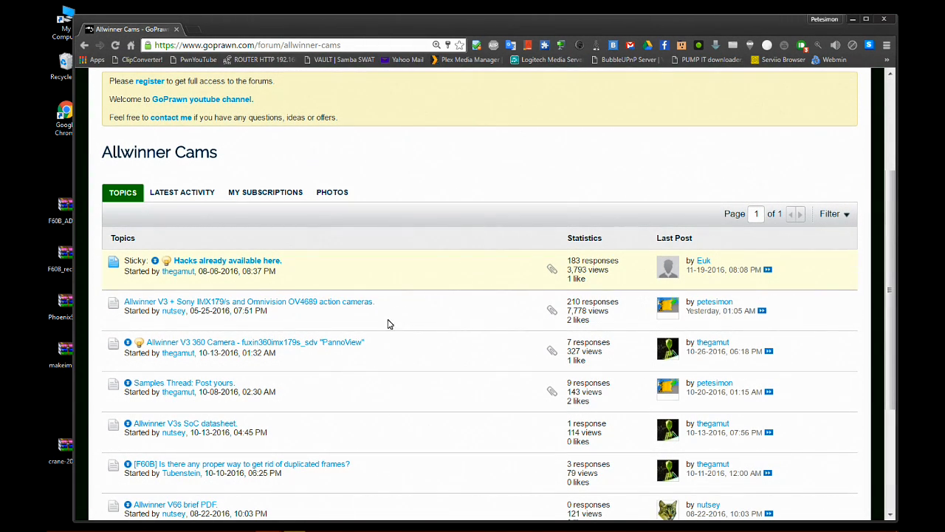
{"action": "left_click", "coordinate": [347, 302]}
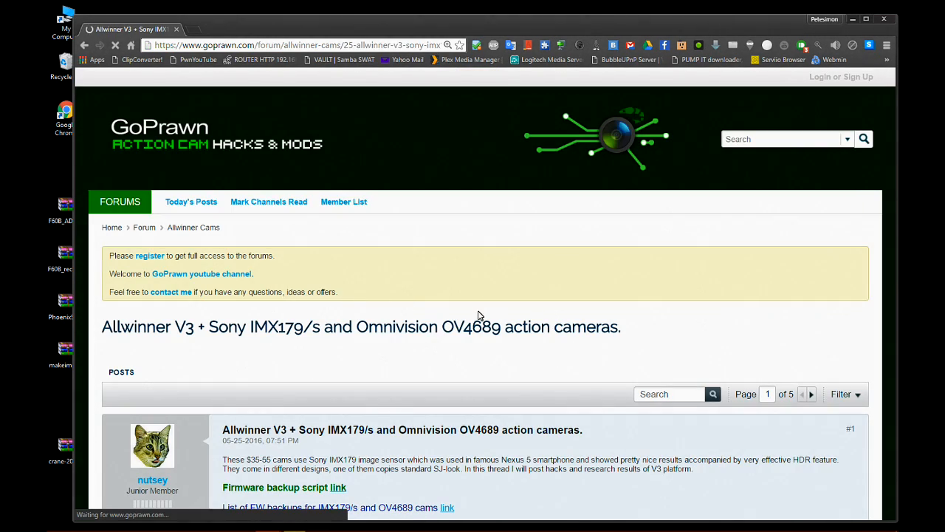
Download the ADB driver linked in post #2 to the Desktop as F60B_ADB_driver.zip, and close its Google Drive tab.
{"action": "scroll", "coordinate": [536, 298], "scroll_direction": "down", "scroll_amount": 3}
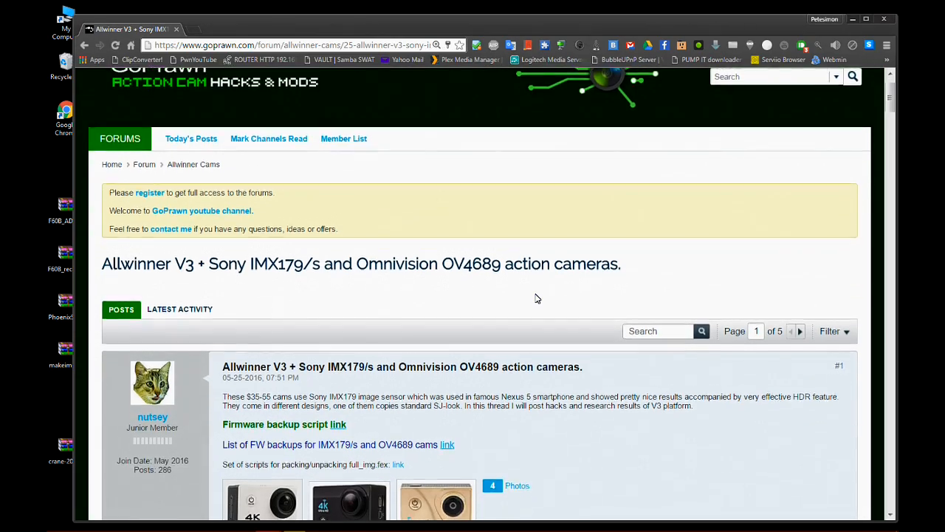
{"action": "scroll", "coordinate": [736, 344], "scroll_direction": "down", "scroll_amount": 3}
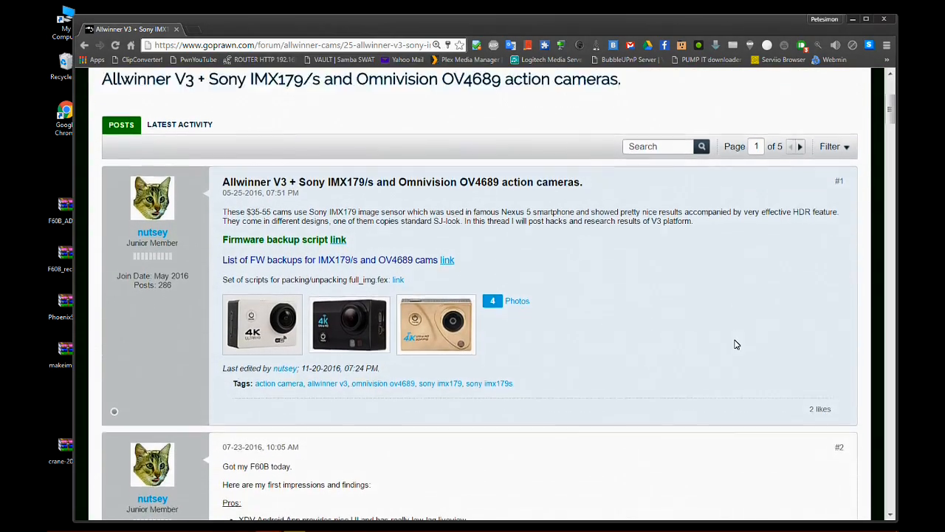
{"action": "scroll", "coordinate": [705, 302], "scroll_direction": "down", "scroll_amount": 3}
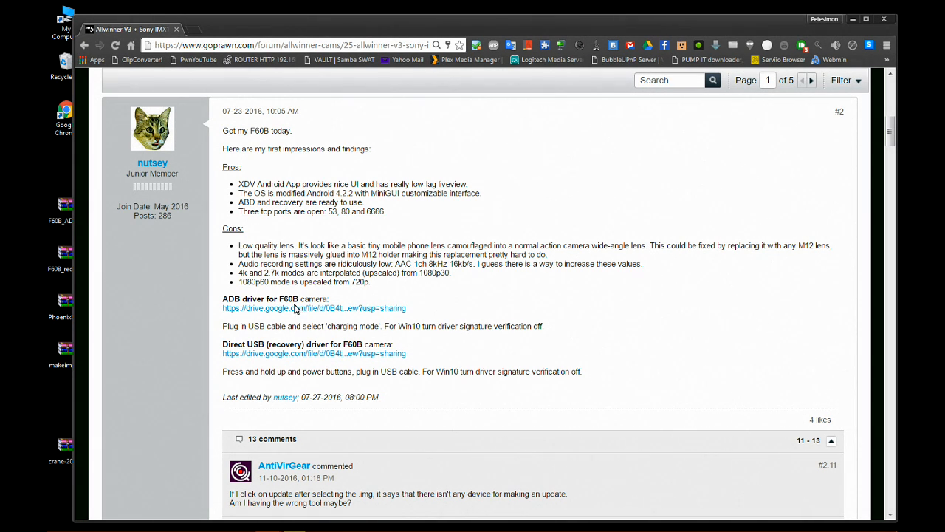
{"action": "left_click", "coordinate": [393, 309]}
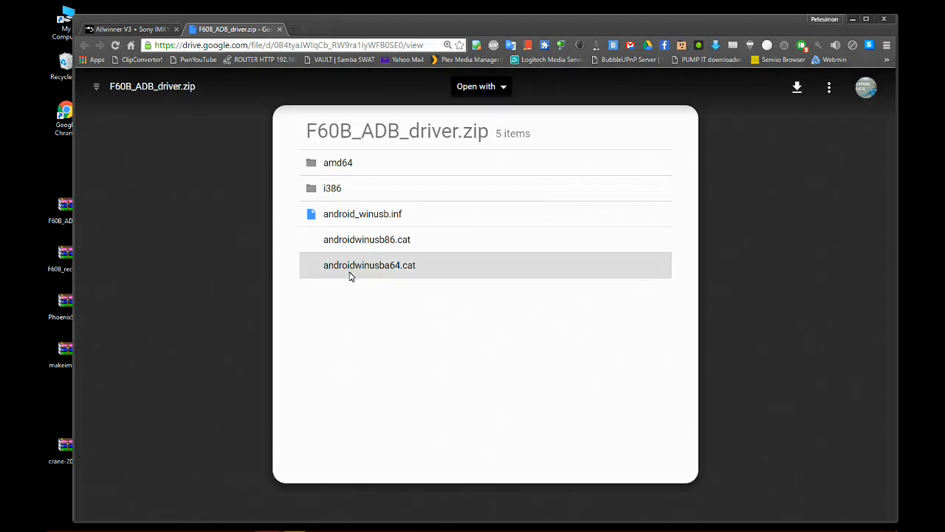
{"action": "left_click", "coordinate": [798, 87]}
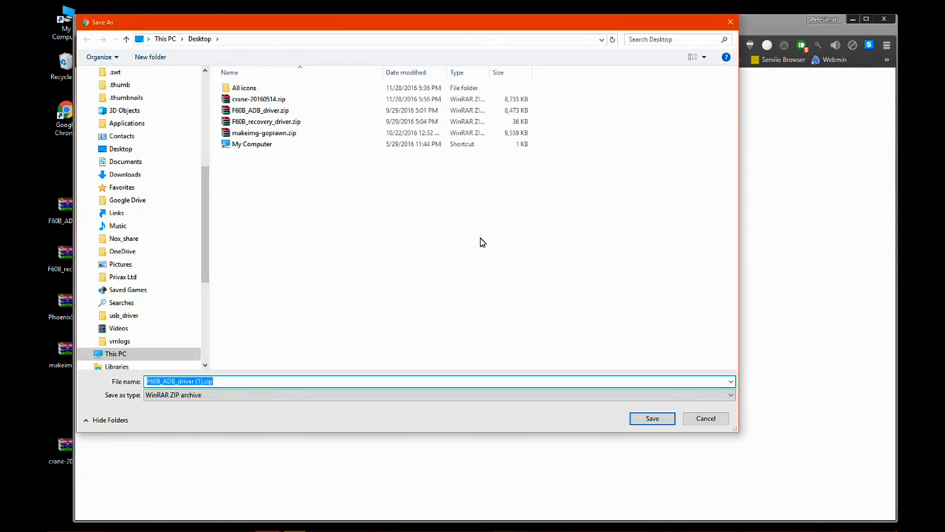
{"action": "scroll", "coordinate": [148, 192], "scroll_direction": "up", "scroll_amount": 10}
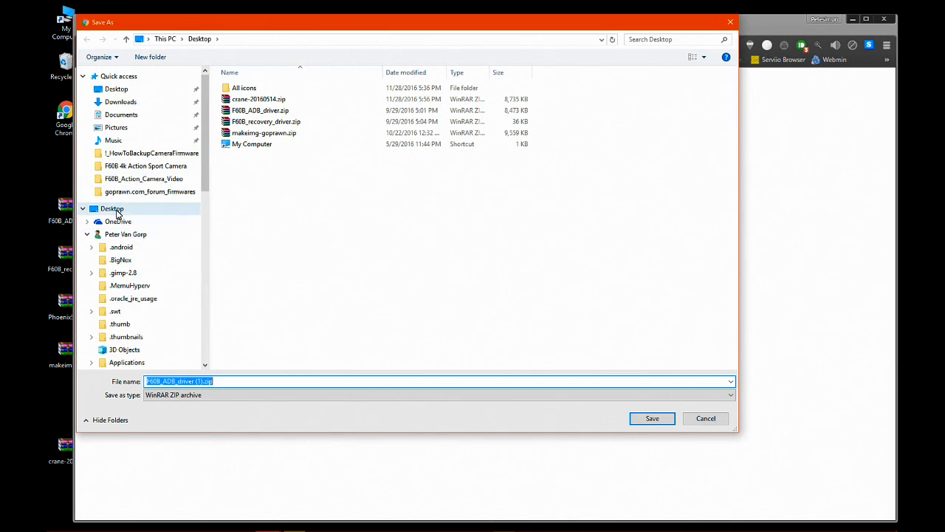
{"action": "left_click", "coordinate": [114, 210]}
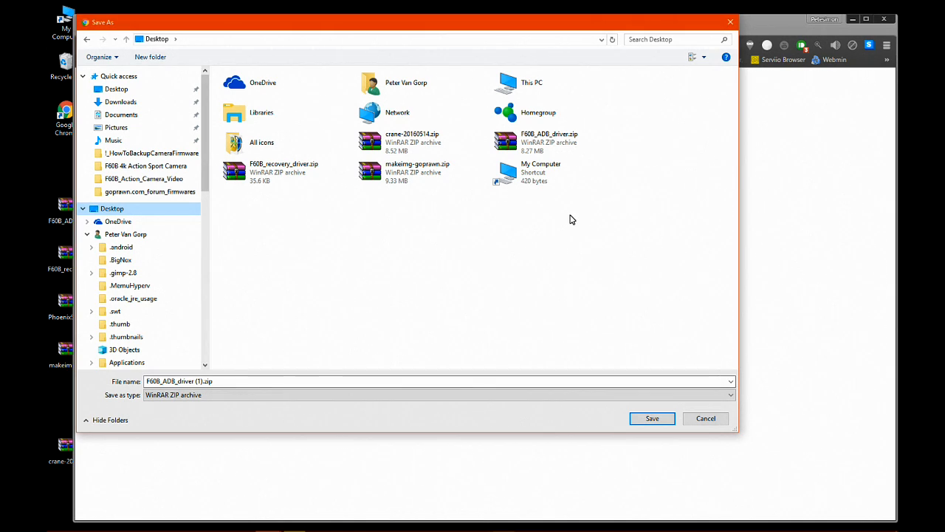
{"action": "left_click", "coordinate": [512, 144]}
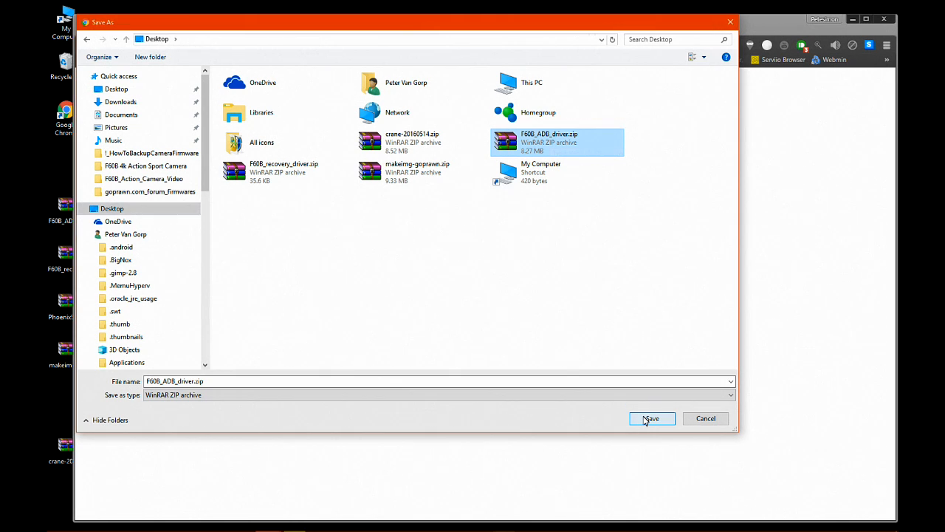
{"action": "left_click", "coordinate": [650, 419]}
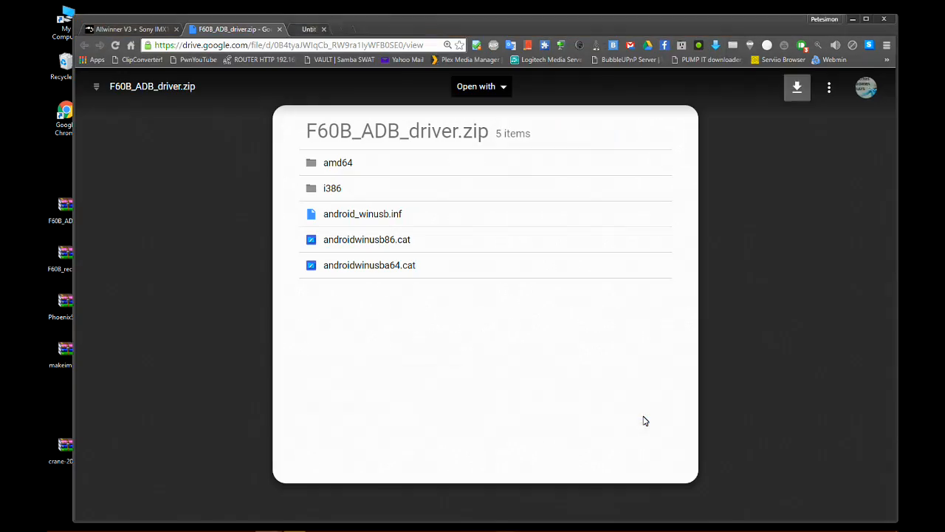
{"action": "left_click", "coordinate": [279, 29]}
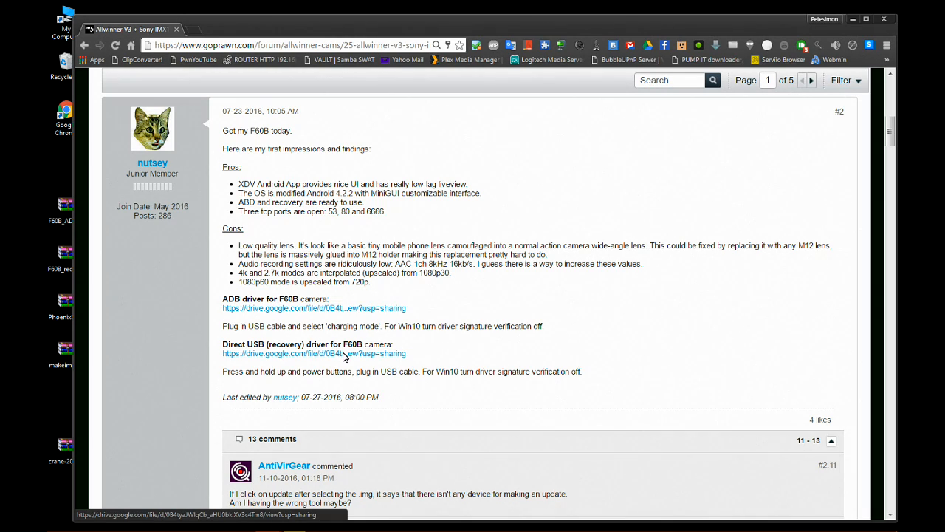
Download the Direct USB (recovery) driver to the Desktop as F60B_recovery_driver.zip, and close its Google Drive tab.
{"action": "left_click", "coordinate": [343, 354]}
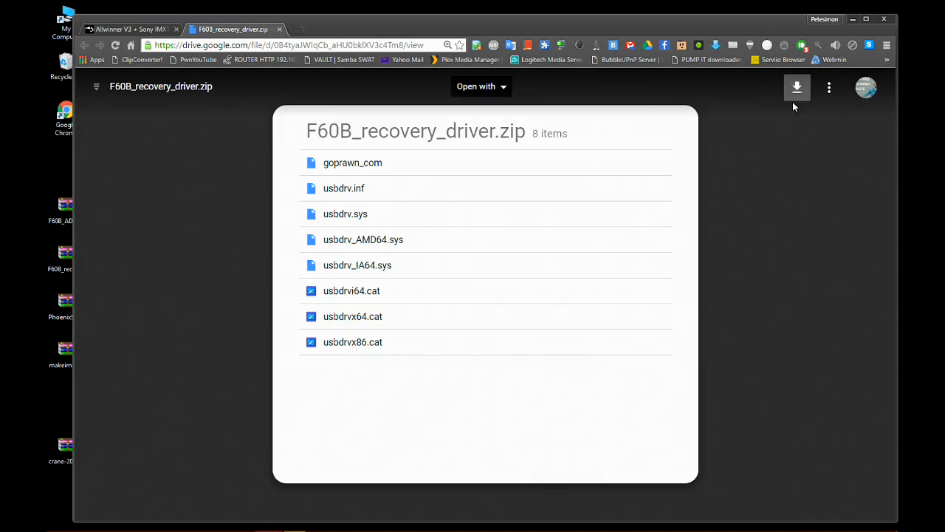
{"action": "left_click", "coordinate": [797, 88]}
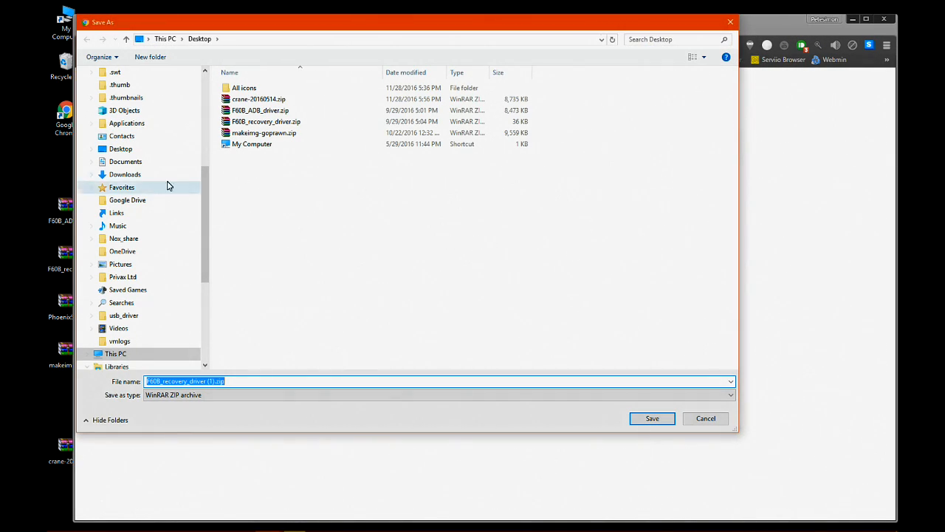
{"action": "scroll", "coordinate": [184, 185], "scroll_direction": "up", "scroll_amount": 6}
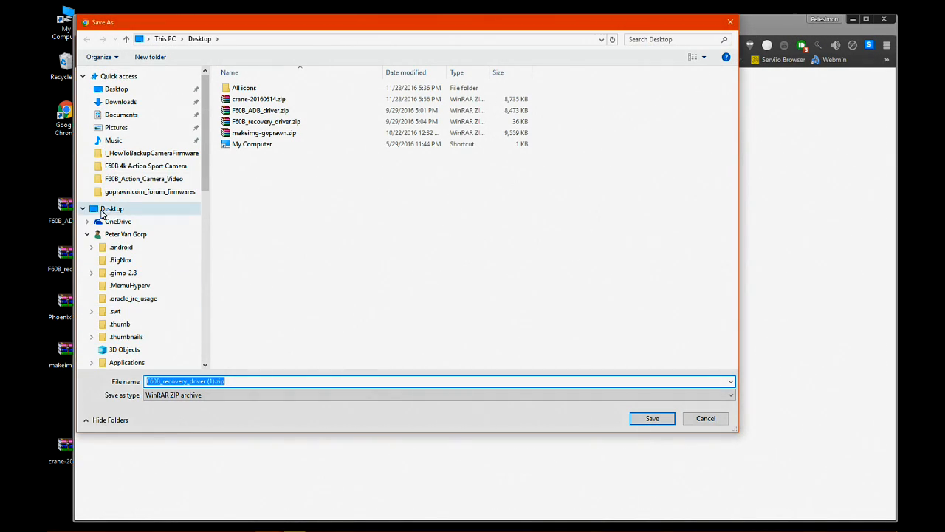
{"action": "left_click", "coordinate": [109, 209]}
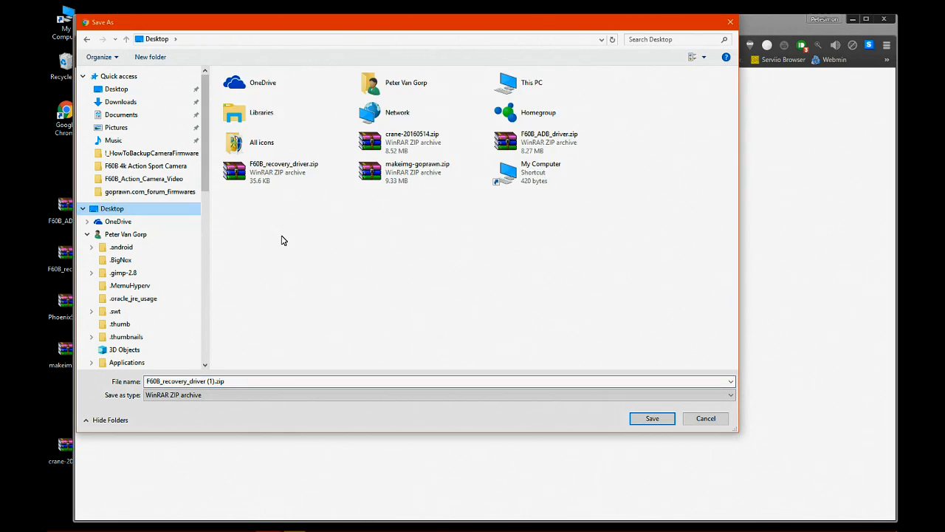
{"action": "left_click", "coordinate": [275, 172]}
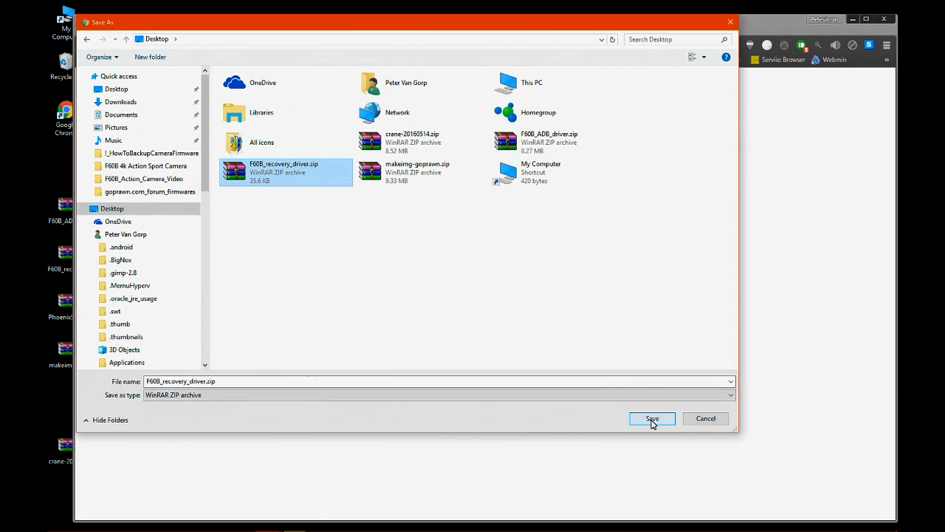
{"action": "left_click", "coordinate": [652, 419]}
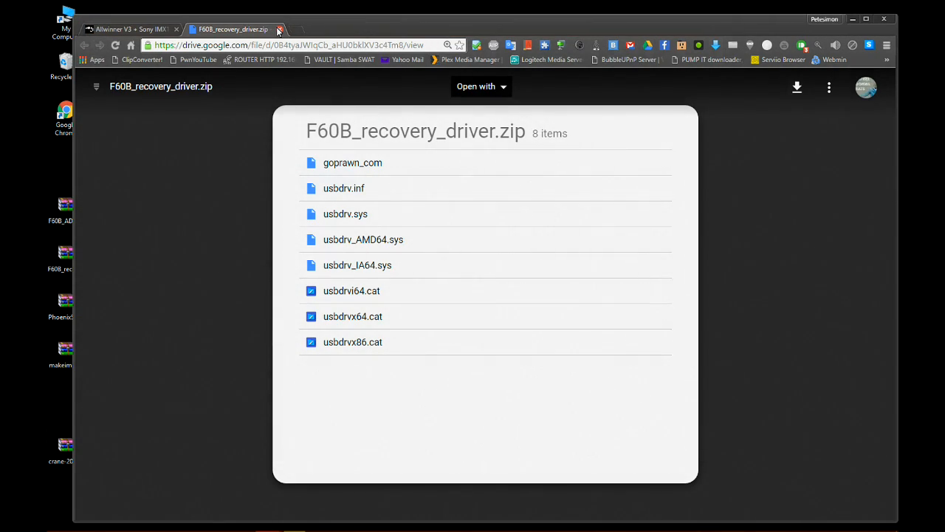
{"action": "left_click", "coordinate": [279, 30]}
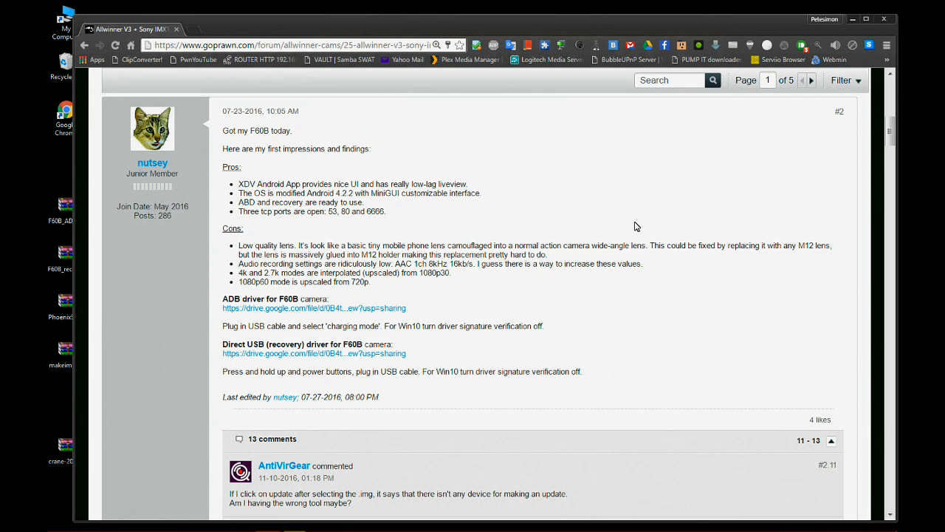
Minimize the browser and bring up the links online.txt file in Notepad.
{"action": "scroll", "coordinate": [637, 226], "scroll_direction": "down", "scroll_amount": 1}
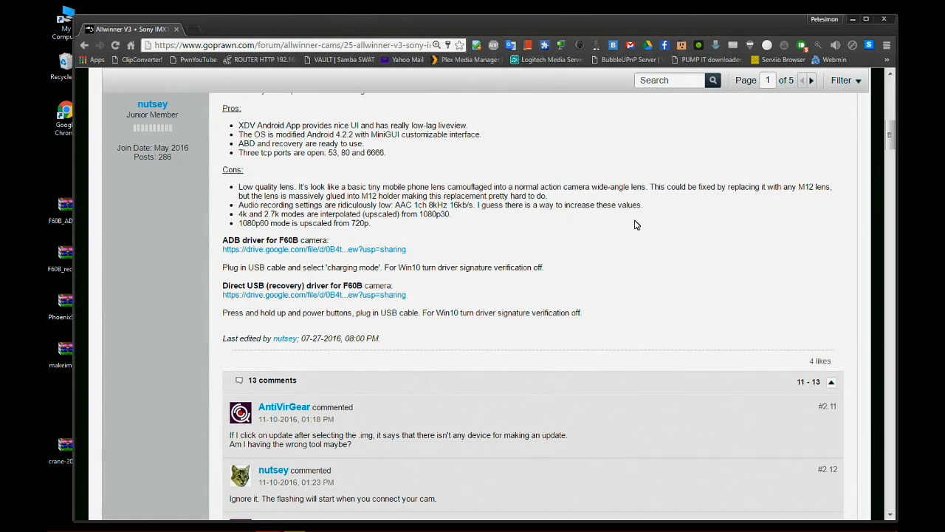
{"action": "scroll", "coordinate": [637, 225], "scroll_direction": "up", "scroll_amount": 1}
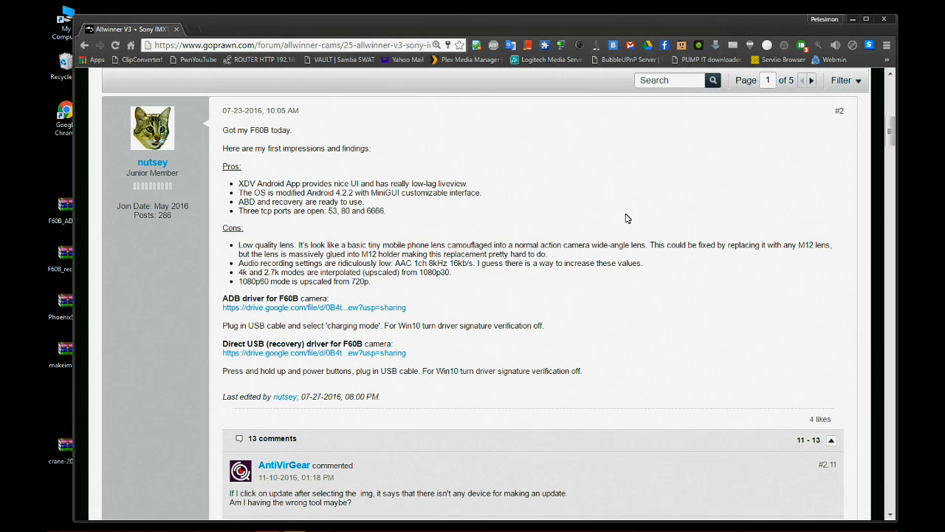
{"action": "left_click", "coordinate": [853, 20]}
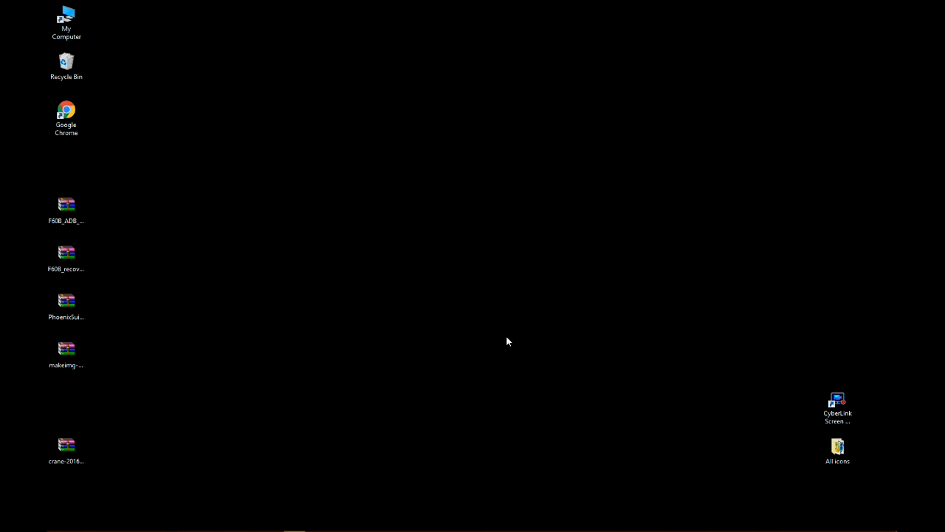
{"action": "left_click", "coordinate": [580, 522]}
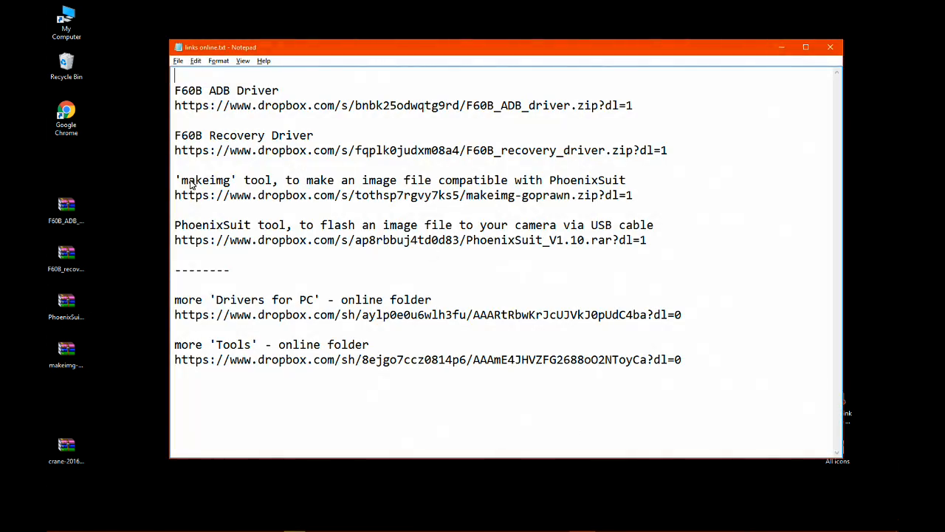
Copy the Dropbox download link of the 'makeimg' tool from the text file.
{"action": "left_click_drag", "start_coordinate": [177, 183], "coordinate": [669, 203]}
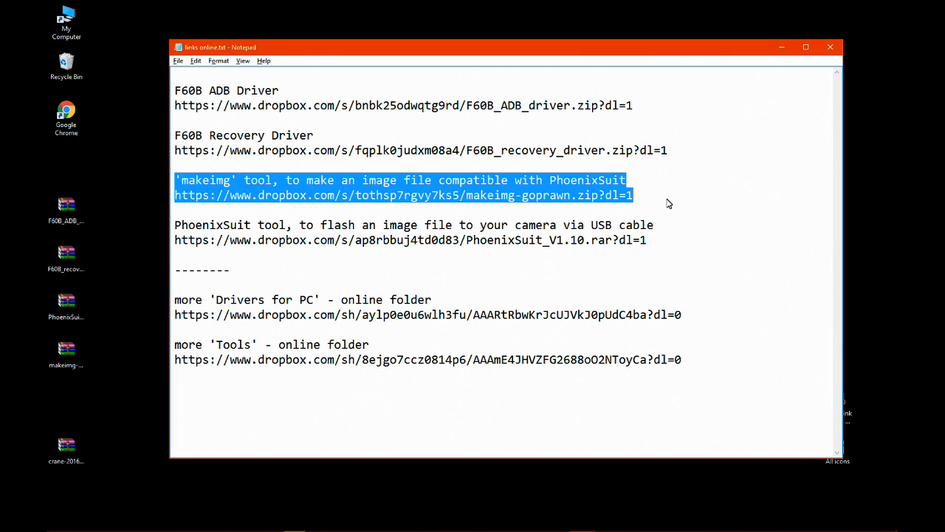
{"action": "left_click", "coordinate": [669, 204]}
{"action": "left_click_drag", "start_coordinate": [175, 196], "coordinate": [636, 195]}
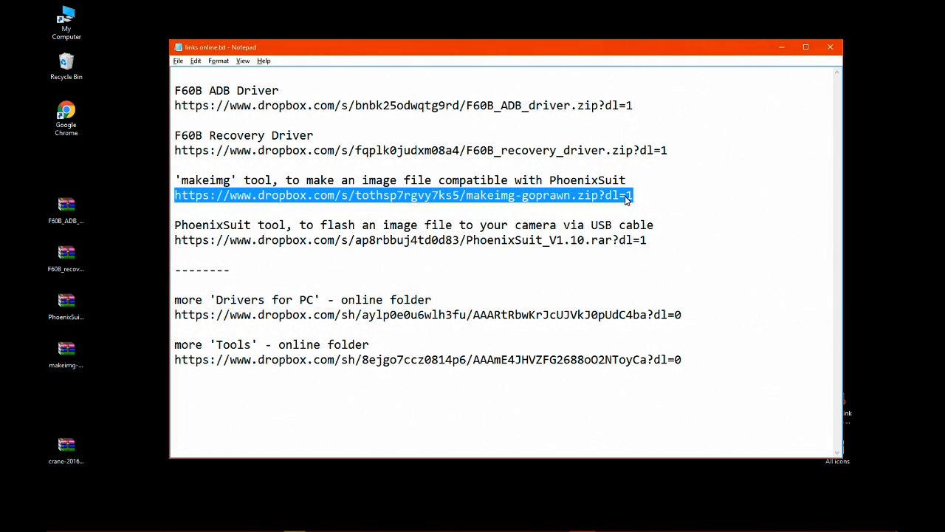
{"action": "right_click", "coordinate": [582, 201]}
{"action": "left_click", "coordinate": [599, 230]}
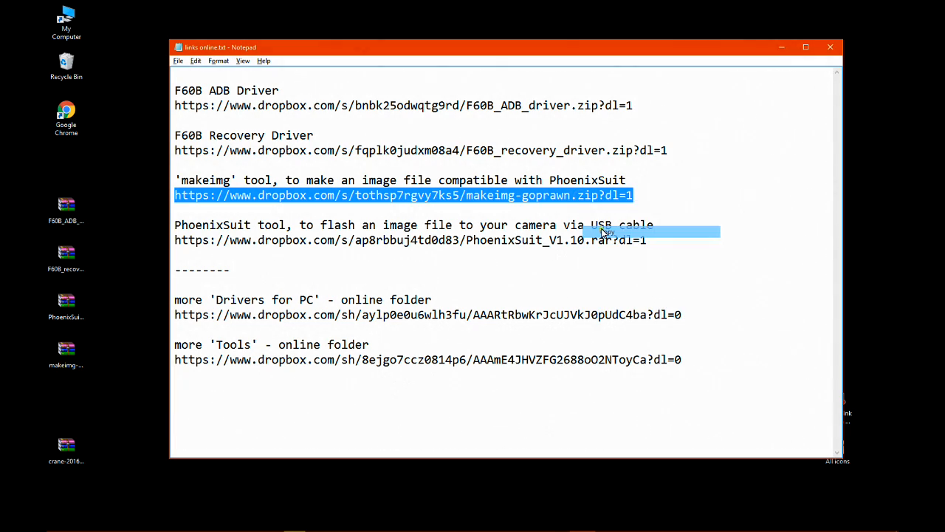
{"action": "left_click", "coordinate": [661, 202]}
Switch to the goprawn forum window in Chrome and load the copied makeimg download link in a new tab.
{"action": "left_click", "coordinate": [269, 521]}
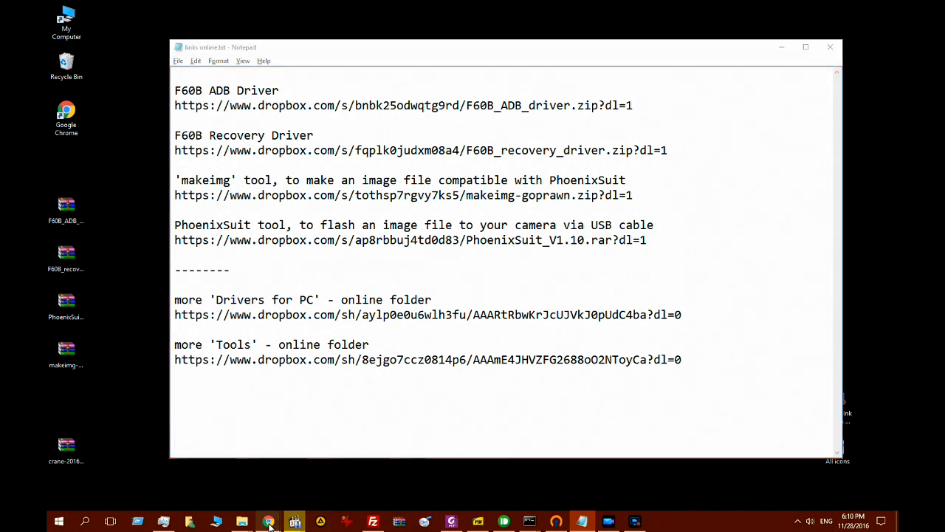
{"action": "mouse_move", "coordinate": [434, 487]}
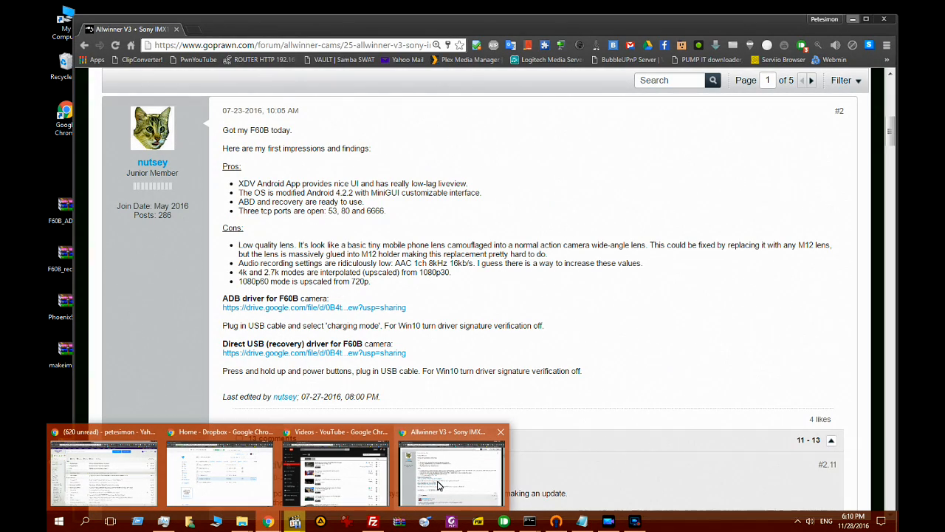
{"action": "left_click", "coordinate": [437, 484]}
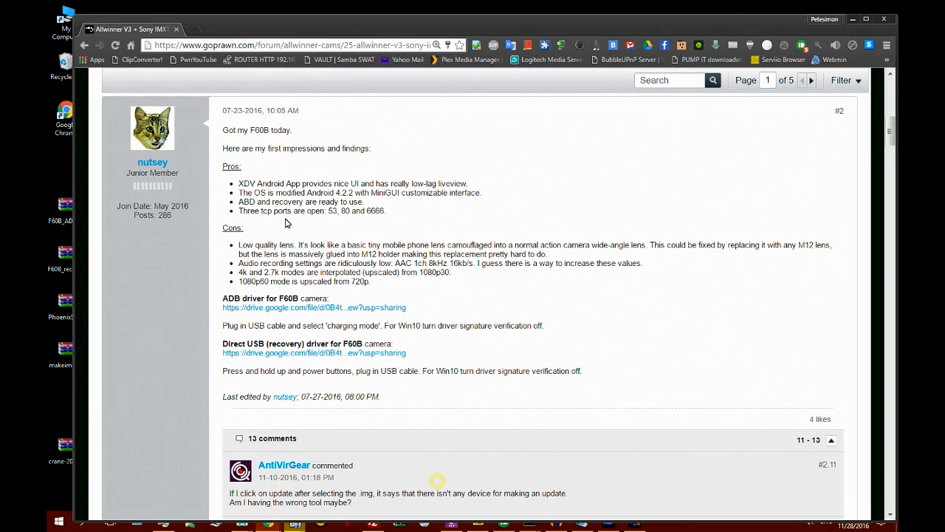
{"action": "left_click", "coordinate": [193, 31]}
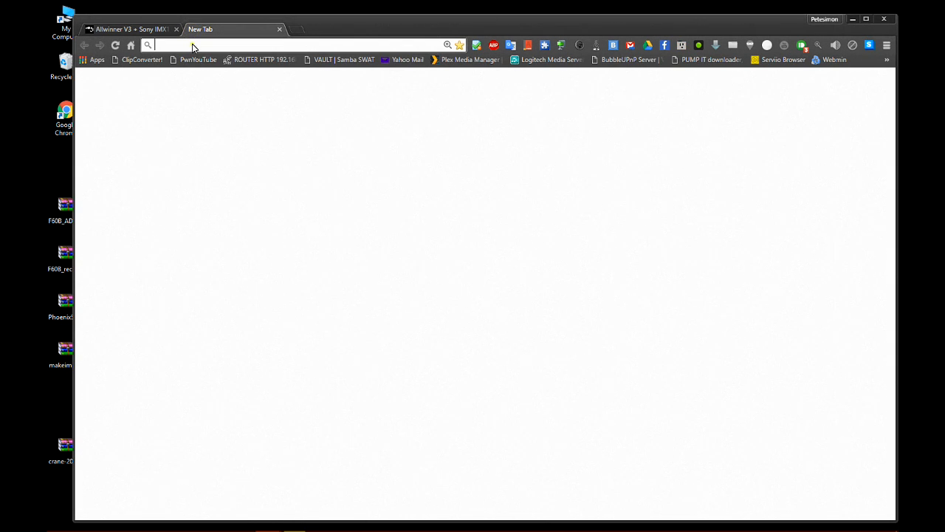
{"action": "right_click", "coordinate": [192, 45]}
{"action": "left_click", "coordinate": [228, 109]}
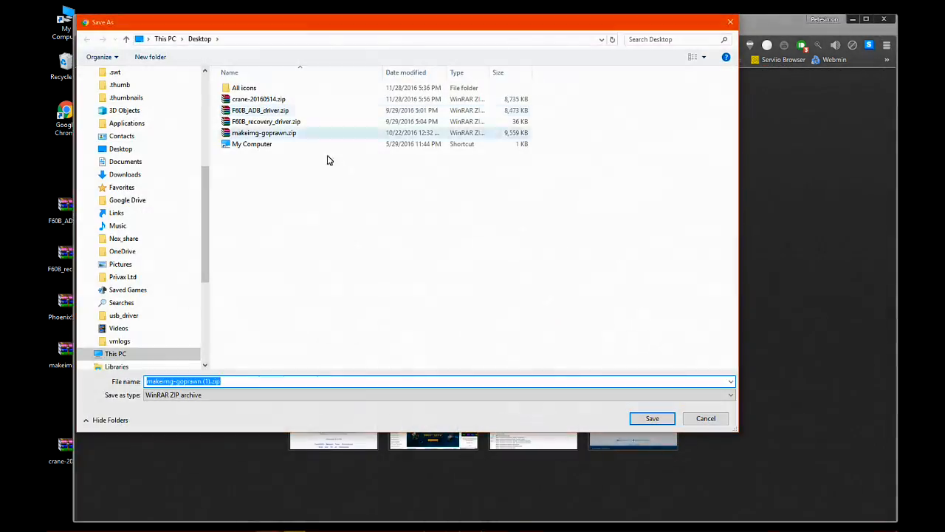
Save the makeimg download to the Desktop under the existing file's name, makeimg-goprawn.zip.
{"action": "scroll", "coordinate": [185, 188], "scroll_direction": "up", "scroll_amount": 6}
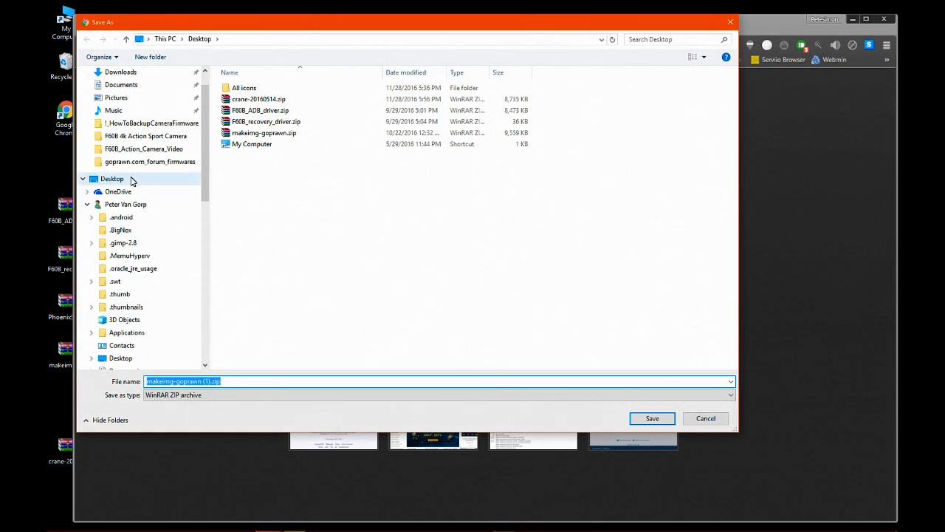
{"action": "left_click", "coordinate": [130, 180]}
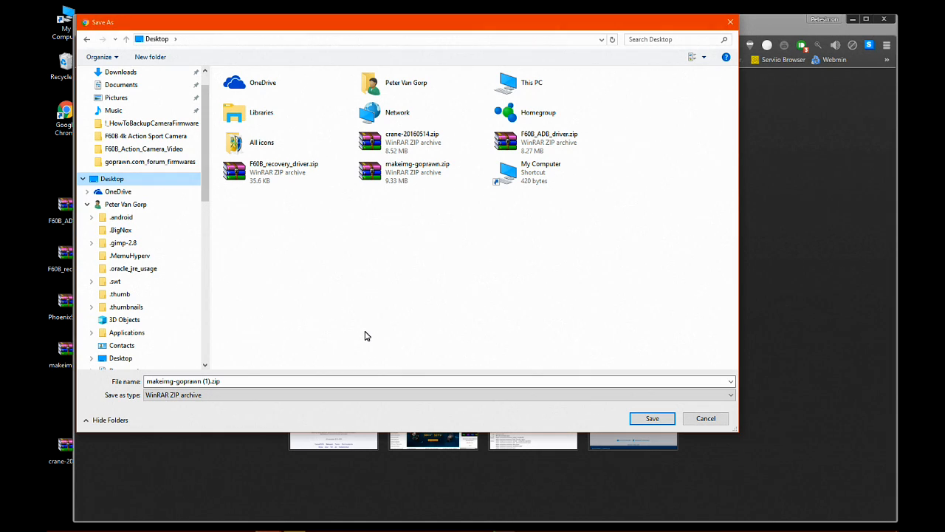
{"action": "left_click", "coordinate": [391, 179]}
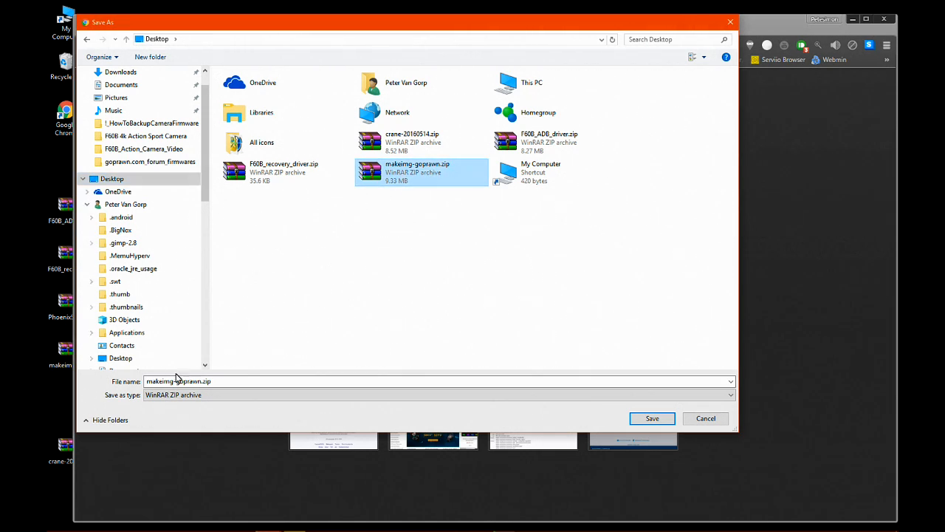
{"action": "left_click", "coordinate": [651, 419]}
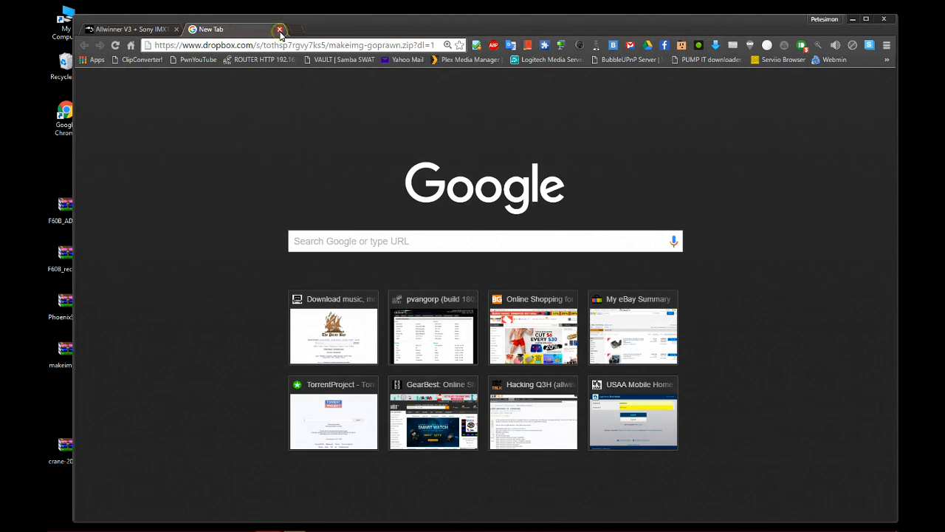
Return to links online.txt in Notepad and copy the Dropbox download link of the PhoenixSuit tool.
{"action": "mouse_move", "coordinate": [465, 527]}
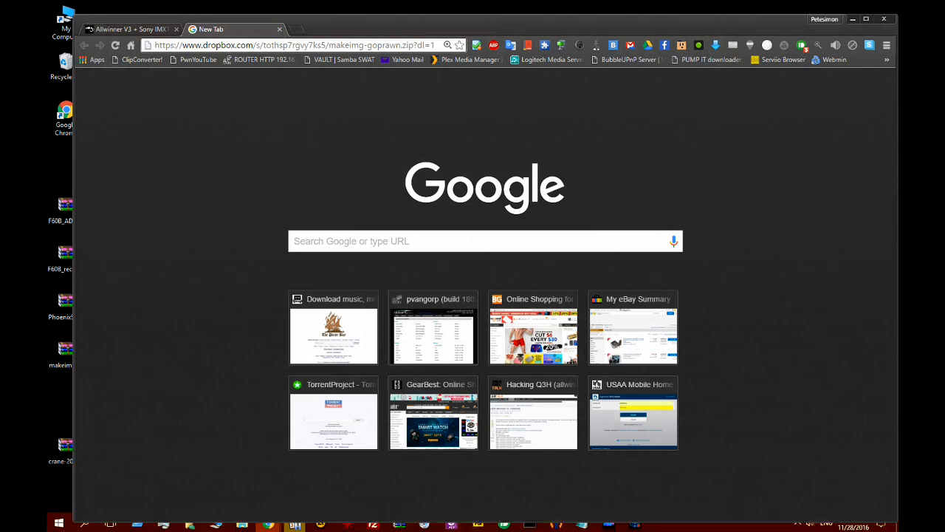
{"action": "left_click", "coordinate": [559, 525]}
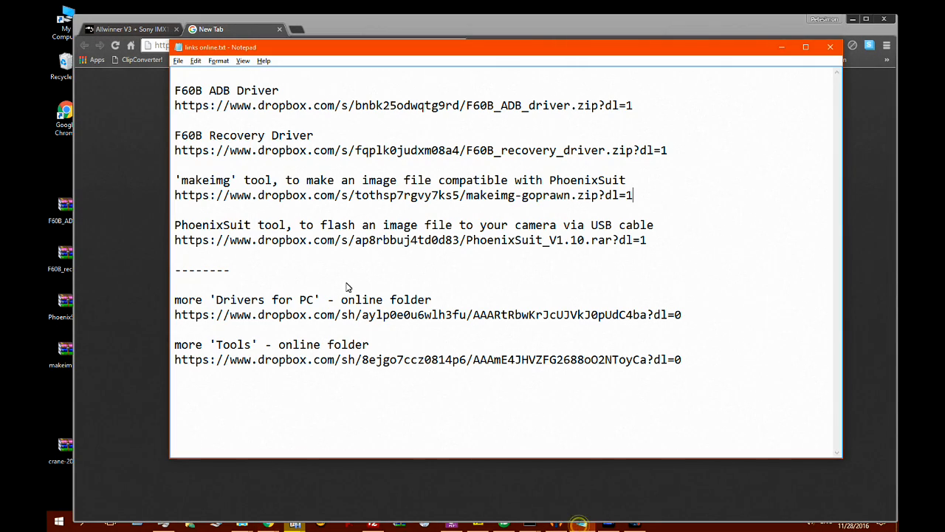
{"action": "left_click_drag", "start_coordinate": [174, 232], "coordinate": [685, 244]}
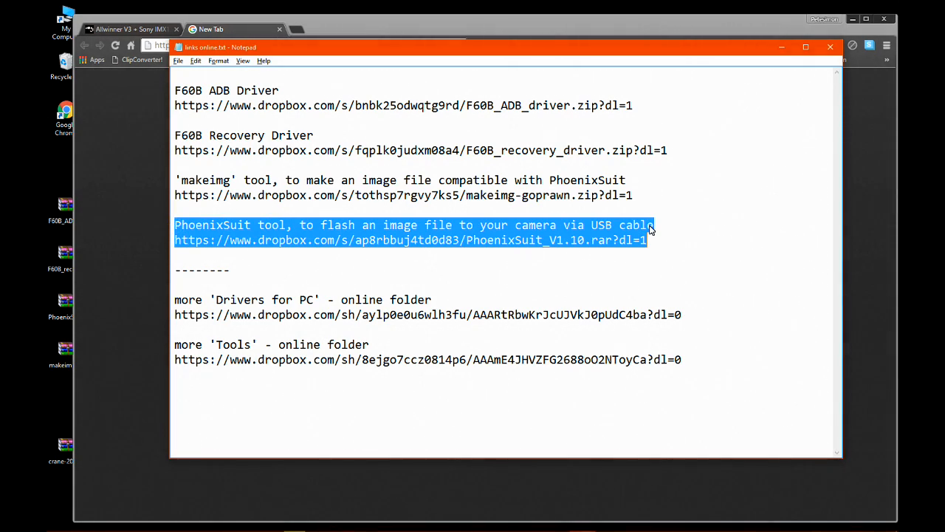
{"action": "left_click", "coordinate": [665, 233]}
{"action": "left_click_drag", "start_coordinate": [176, 240], "coordinate": [664, 246]}
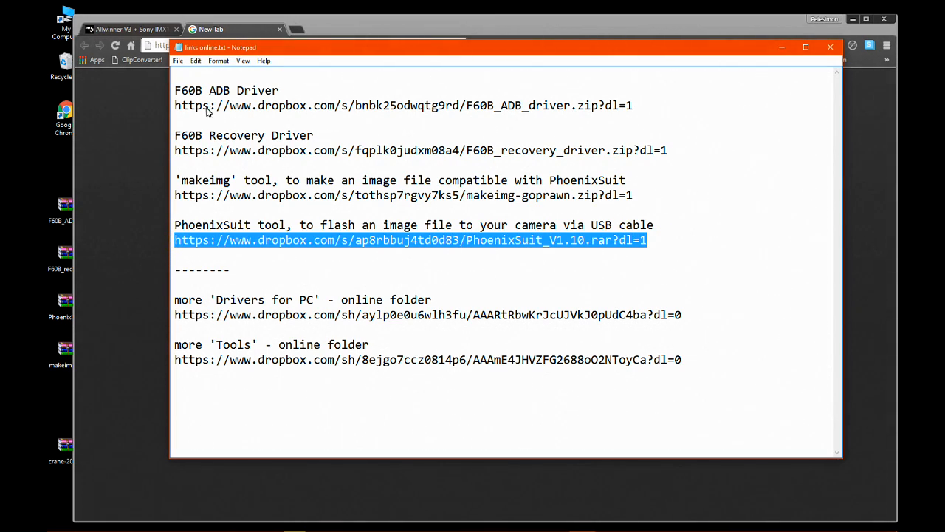
{"action": "right_click", "coordinate": [392, 247]}
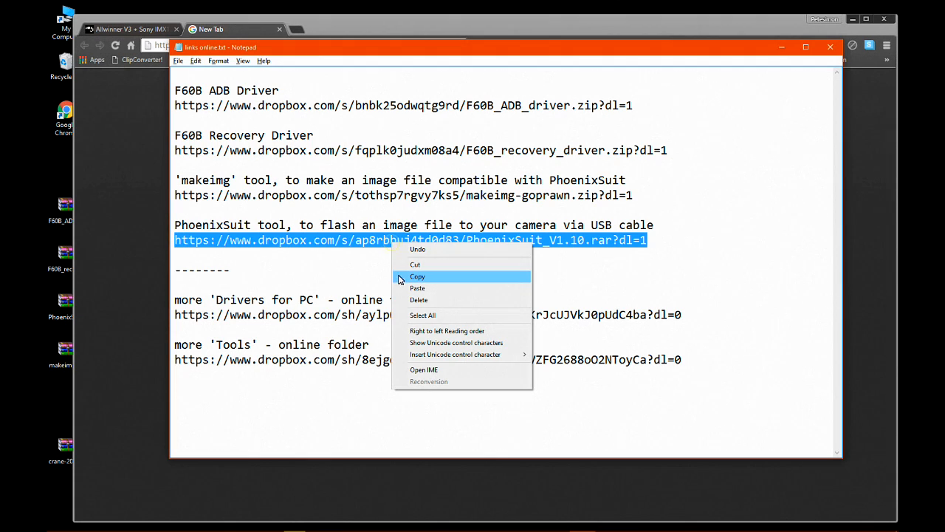
{"action": "left_click", "coordinate": [417, 276]}
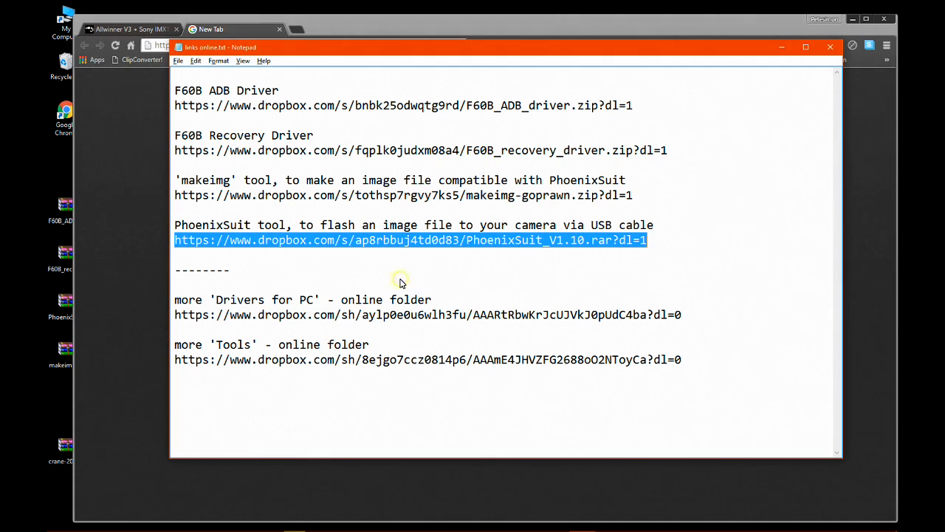
Switch back to Chrome and load the copied PhoenixSuit download link in another new tab.
{"action": "left_click", "coordinate": [347, 24]}
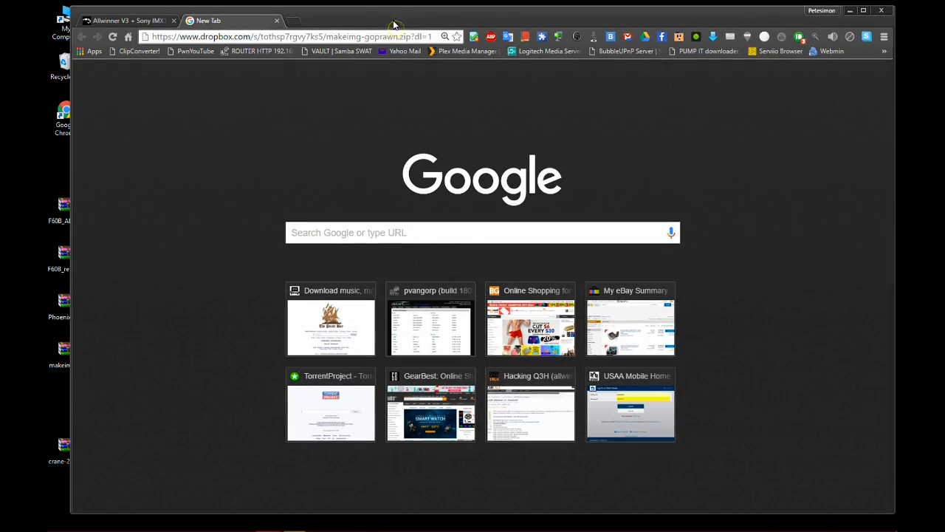
{"action": "left_click", "coordinate": [295, 23]}
{"action": "right_click", "coordinate": [295, 36]}
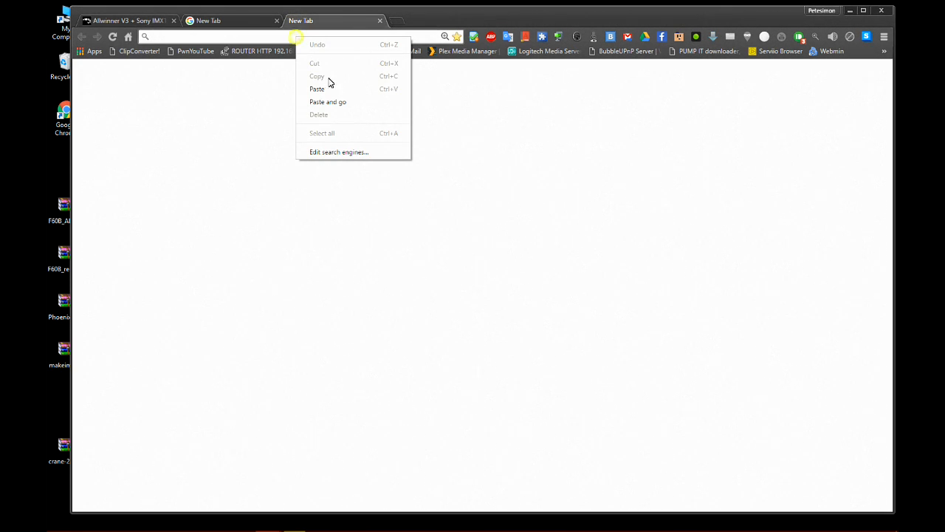
{"action": "left_click", "coordinate": [327, 101]}
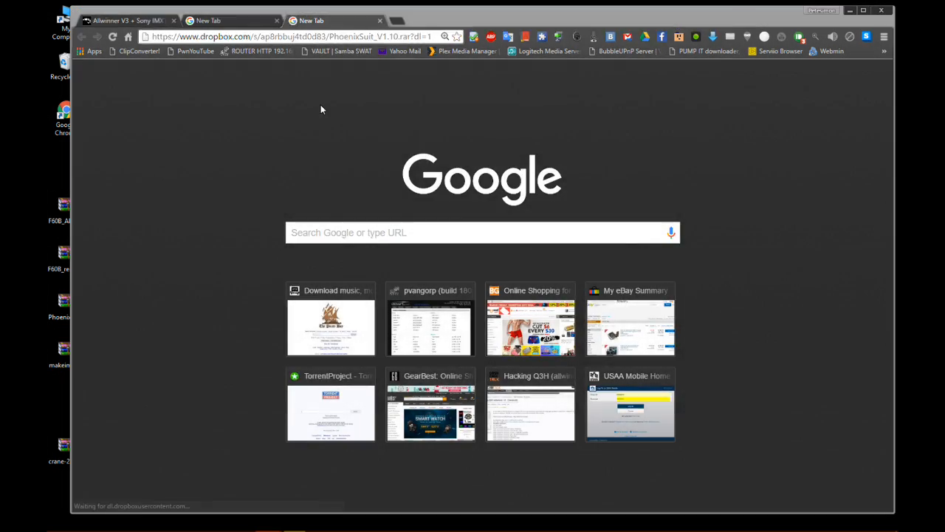
Save the PhoenixSuit download to the Desktop under the existing file's name, PhoenixSuit_V1.10.rar.
{"action": "scroll", "coordinate": [112, 180], "scroll_direction": "up", "scroll_amount": 3}
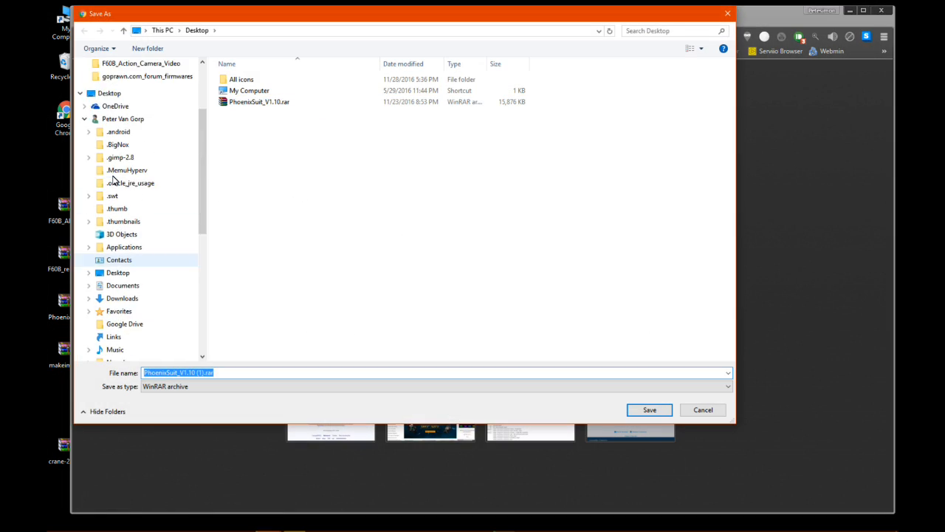
{"action": "scroll", "coordinate": [113, 179], "scroll_direction": "up", "scroll_amount": 3}
{"action": "left_click", "coordinate": [110, 200]}
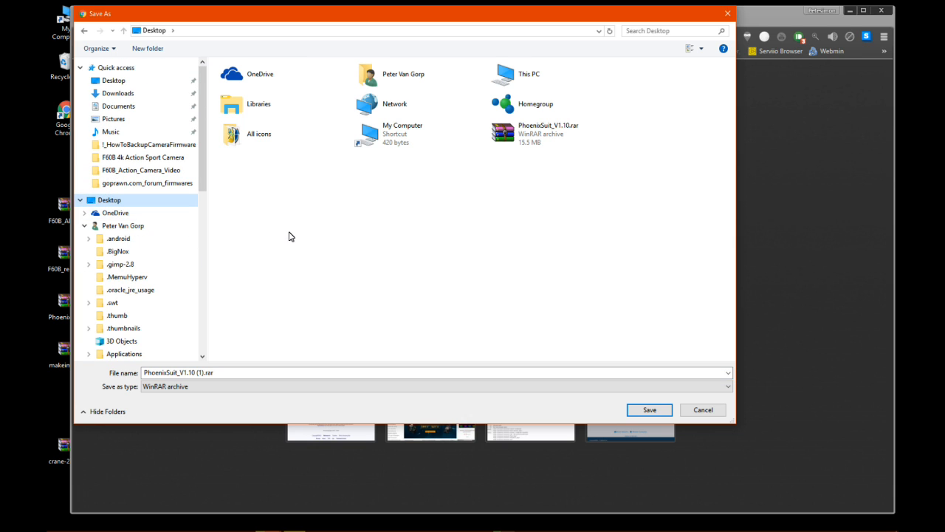
{"action": "left_click", "coordinate": [521, 142]}
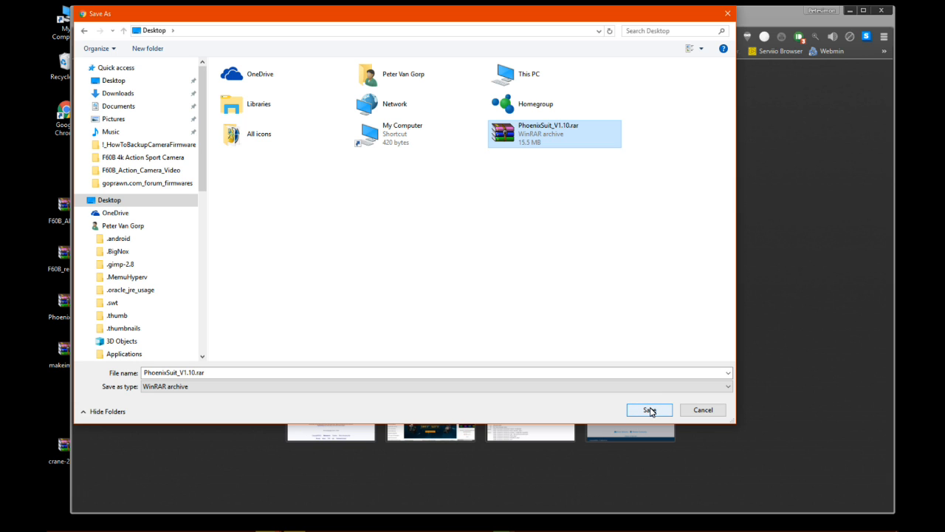
{"action": "left_click", "coordinate": [648, 411]}
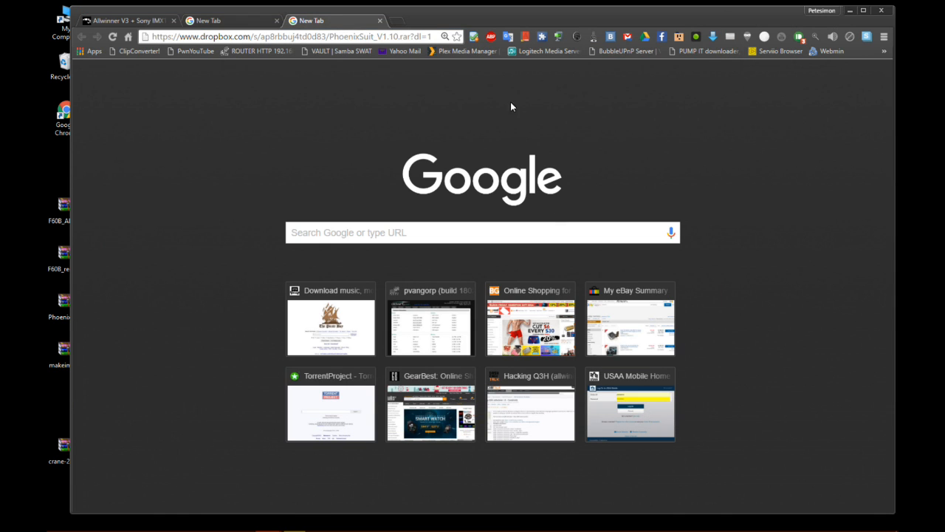
Close the two Dropbox download tabs, and minimize the browser and Notepad to reveal the Desktop.
{"action": "left_click", "coordinate": [380, 20]}
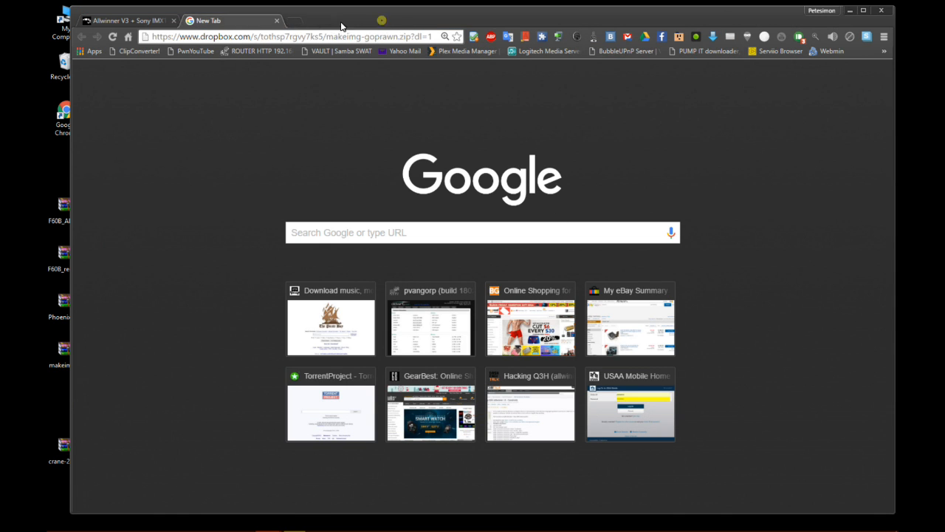
{"action": "left_click", "coordinate": [277, 20]}
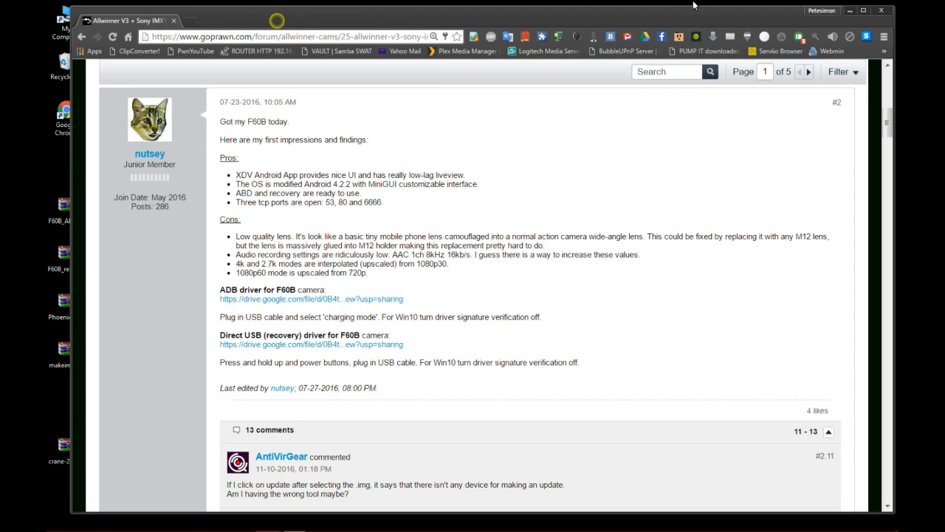
{"action": "left_click", "coordinate": [849, 15]}
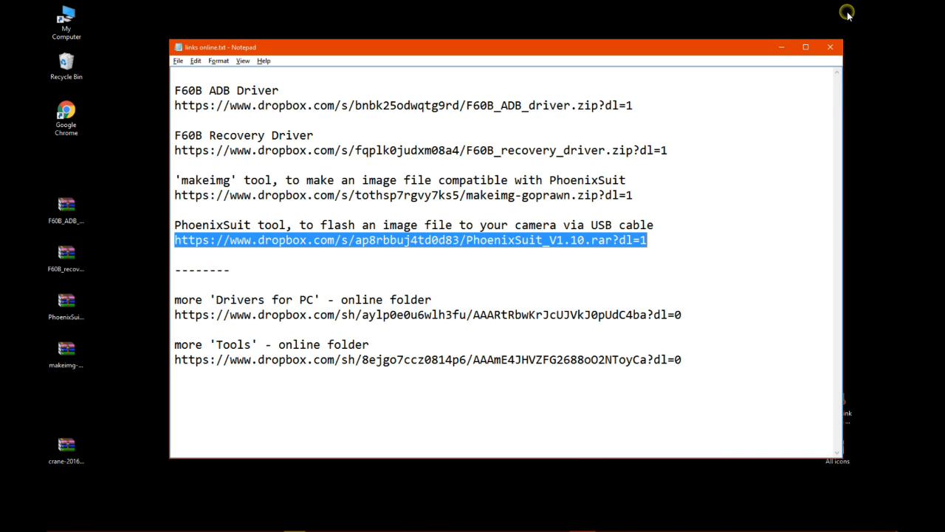
{"action": "left_click", "coordinate": [764, 152]}
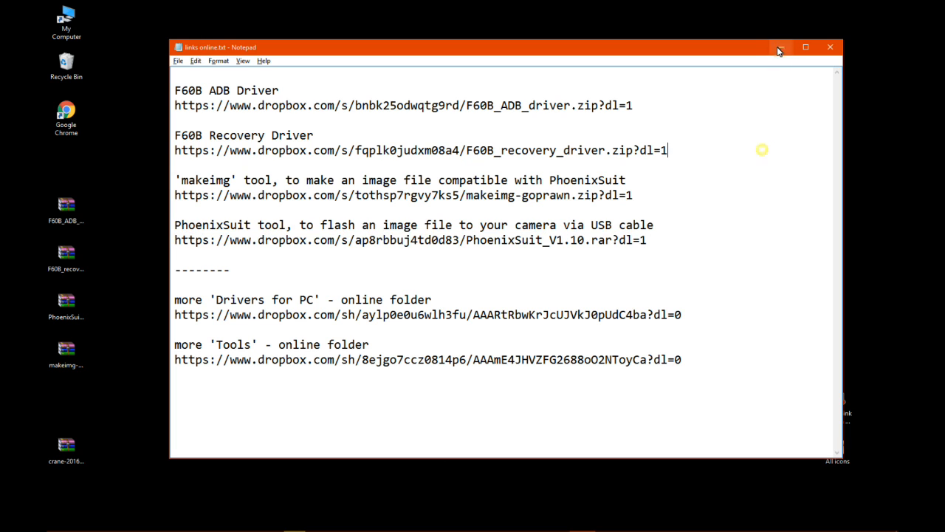
{"action": "left_click", "coordinate": [783, 49]}
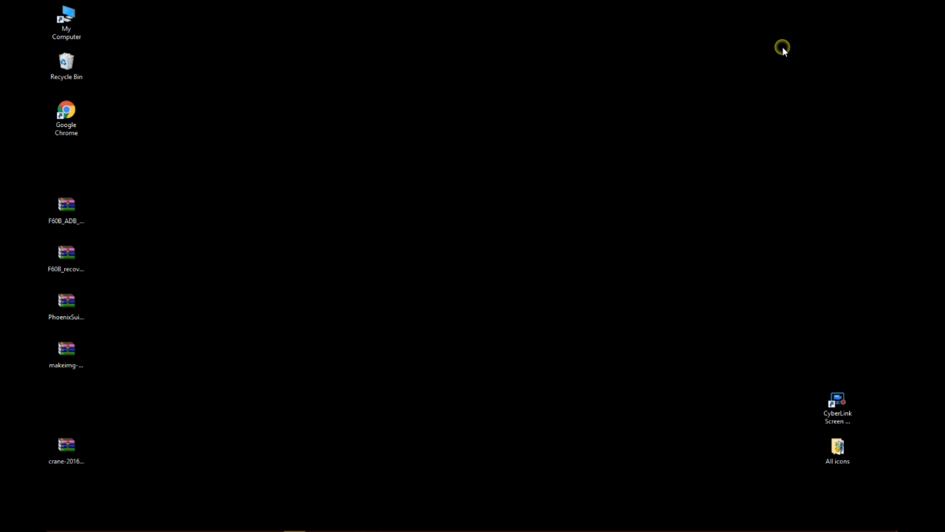
View the contents of F60B_ADB_driver.zip in WinRAR, and extract the archive into an F60B_ADB_driver folder on the Desktop.
{"action": "double_click", "coordinate": [67, 209]}
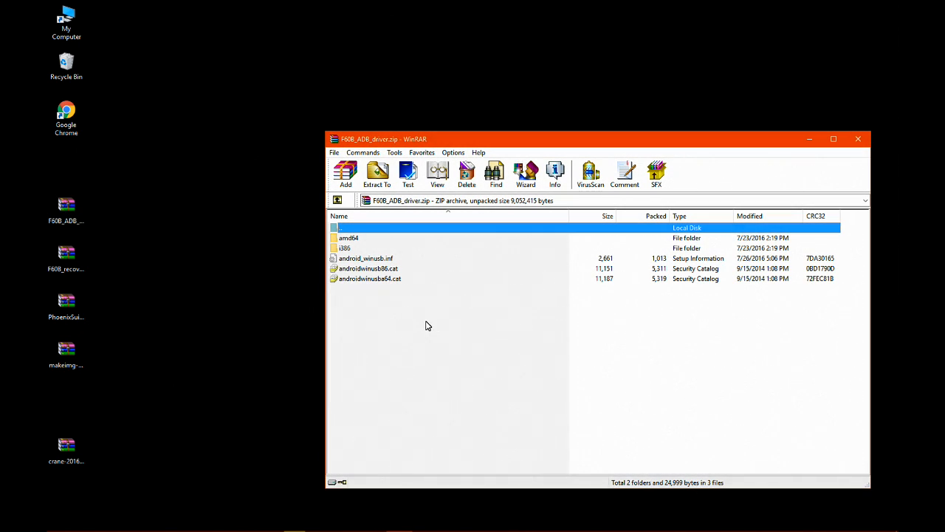
{"action": "double_click", "coordinate": [333, 139]}
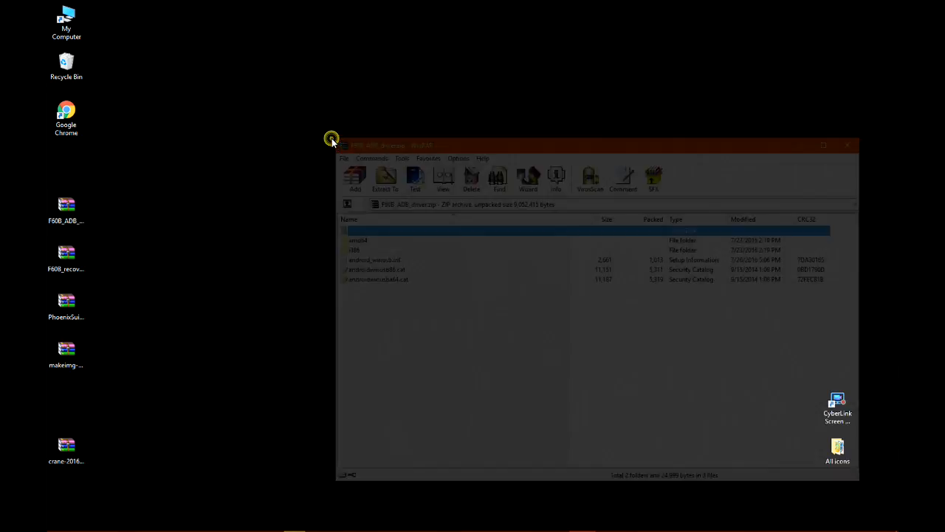
{"action": "left_click", "coordinate": [66, 207]}
{"action": "right_click", "coordinate": [70, 206]}
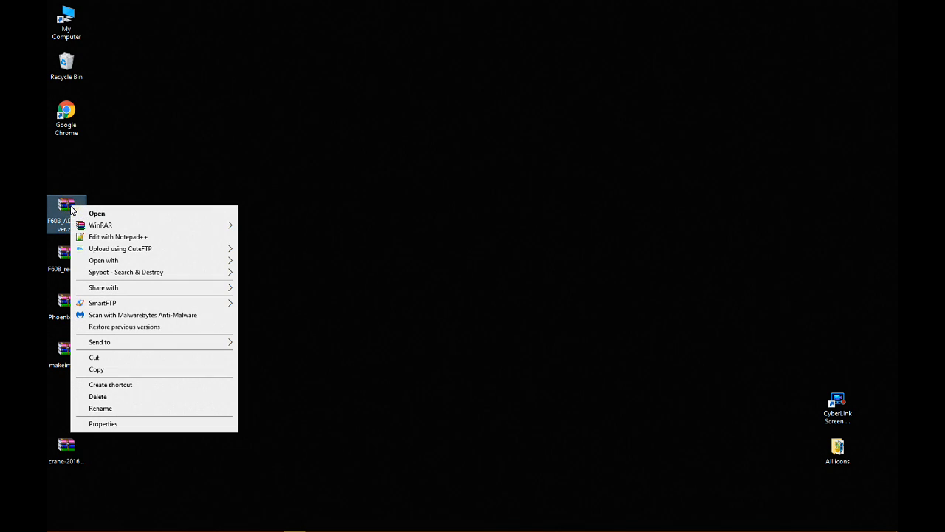
{"action": "mouse_move", "coordinate": [212, 226]}
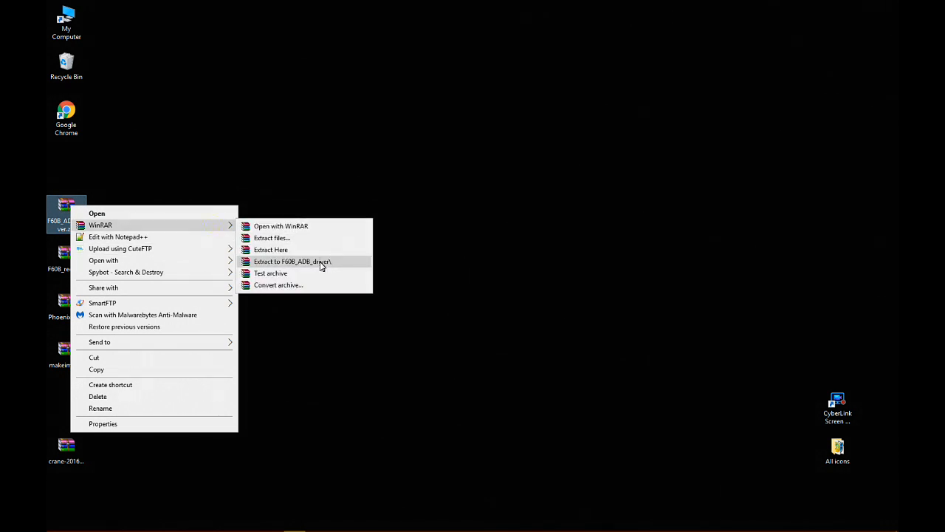
{"action": "left_click", "coordinate": [342, 262]}
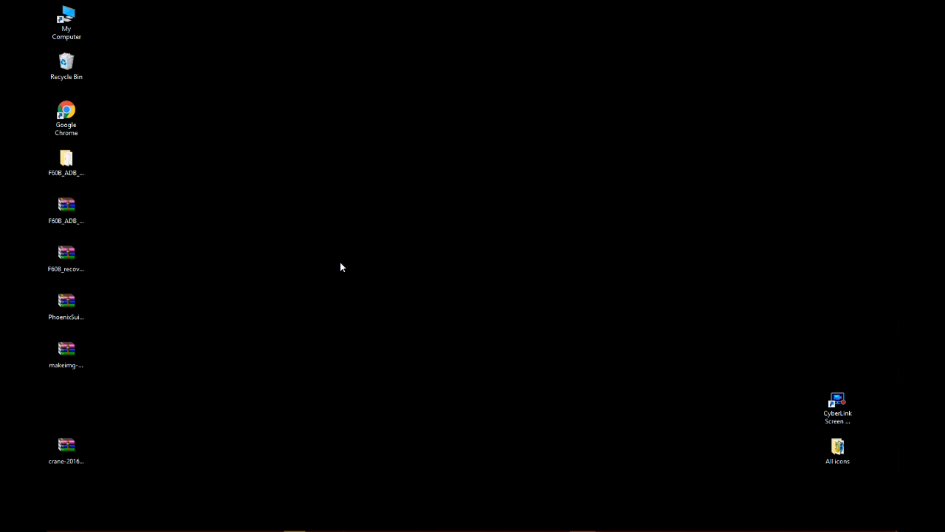
After checking its contents, extract F60B_recovery_driver.zip into an F60B_recovery_driver folder on the Desktop and place the folder beside the ADB driver folder.
{"action": "double_click", "coordinate": [64, 254]}
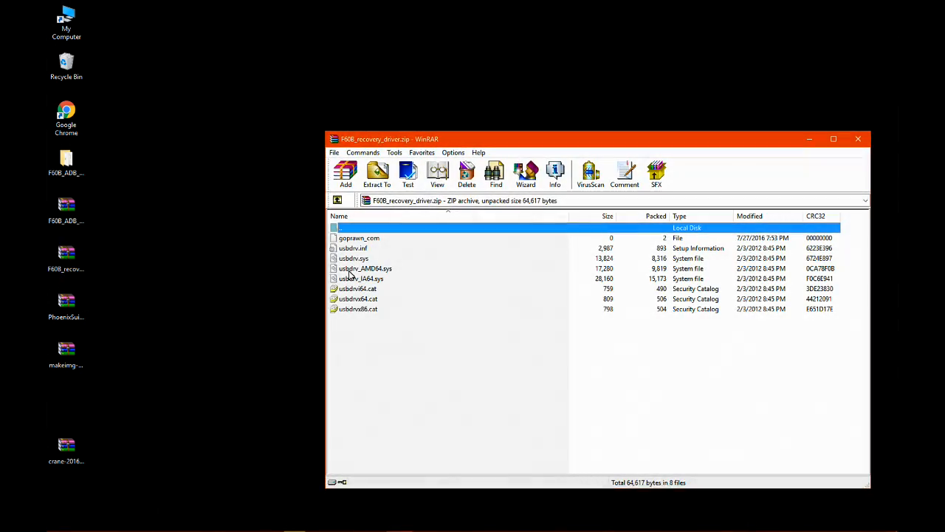
{"action": "double_click", "coordinate": [334, 142]}
{"action": "left_click", "coordinate": [68, 255]}
{"action": "right_click", "coordinate": [70, 254]}
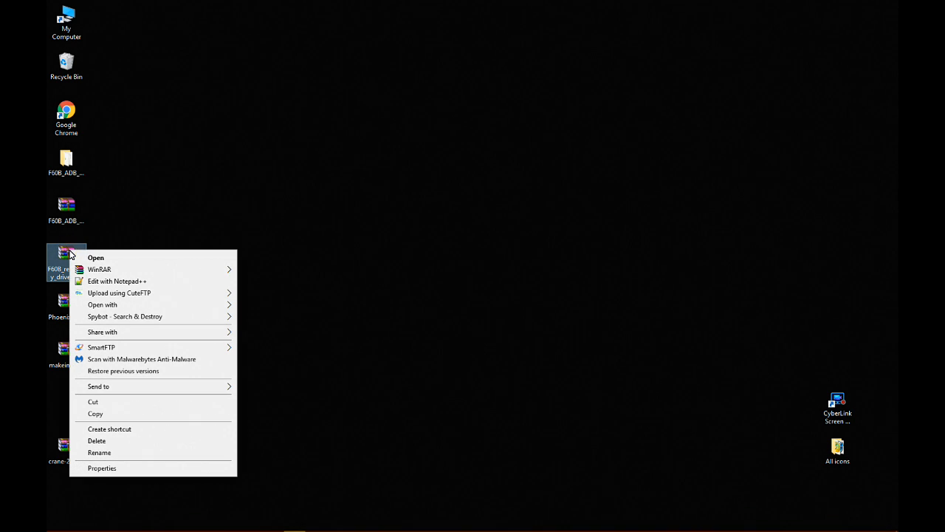
{"action": "mouse_move", "coordinate": [196, 273]}
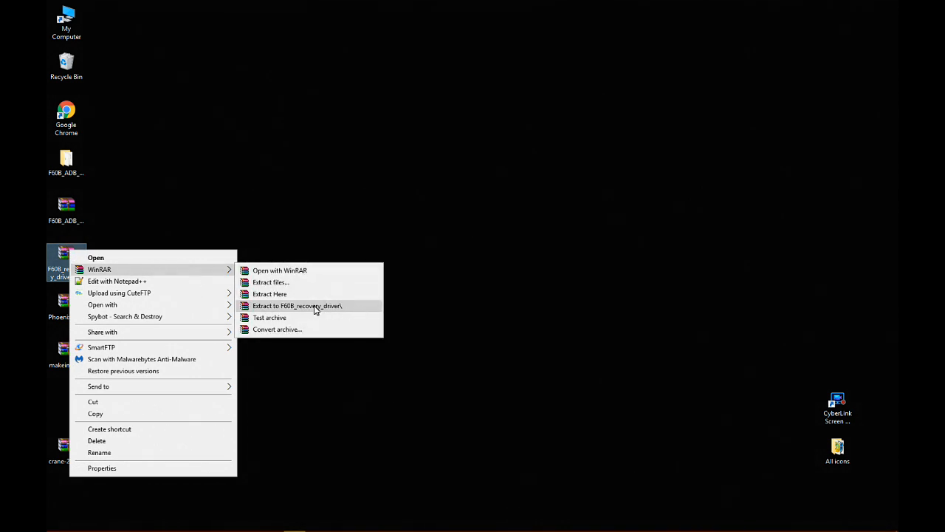
{"action": "left_click", "coordinate": [356, 308]}
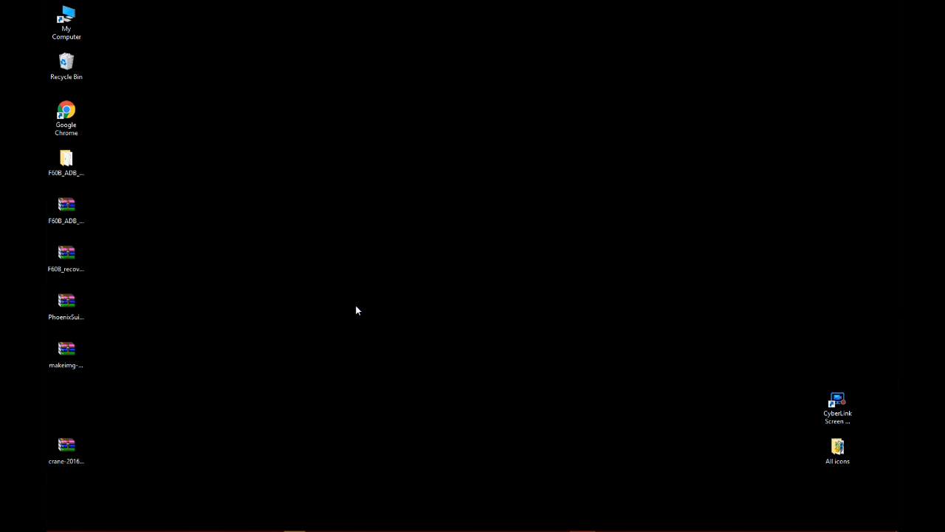
{"action": "left_click_drag", "start_coordinate": [65, 401], "coordinate": [120, 165]}
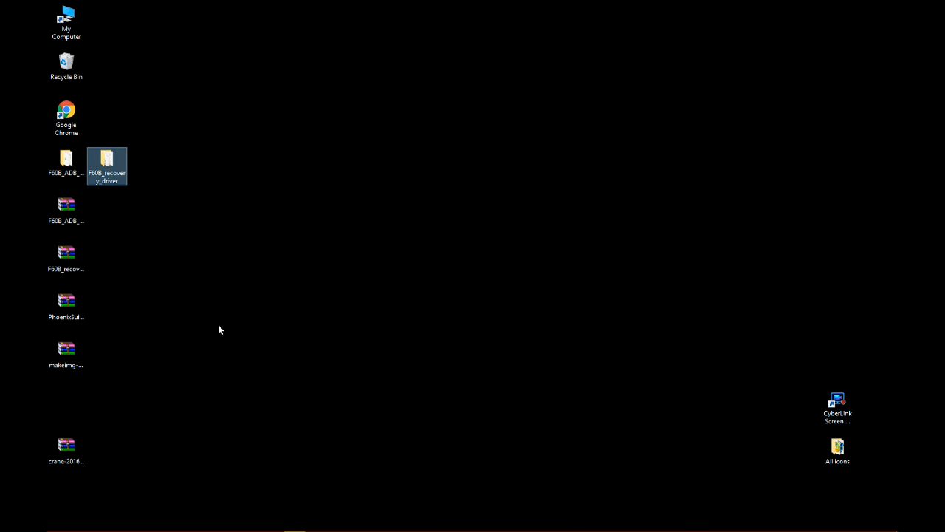
View the contents of the PhoenixSuit_V1.10.rar archive in WinRAR, and close the archive window.
{"action": "left_click", "coordinate": [65, 304]}
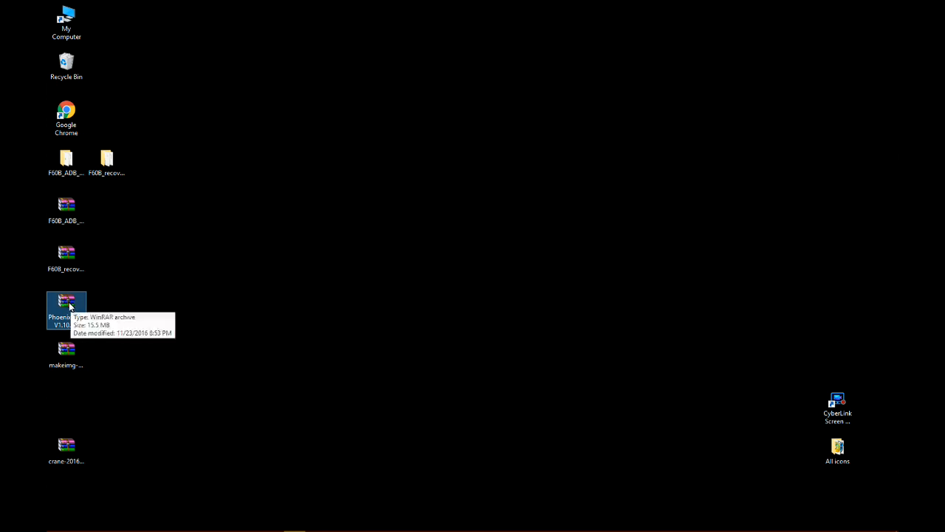
{"action": "right_click", "coordinate": [68, 303]}
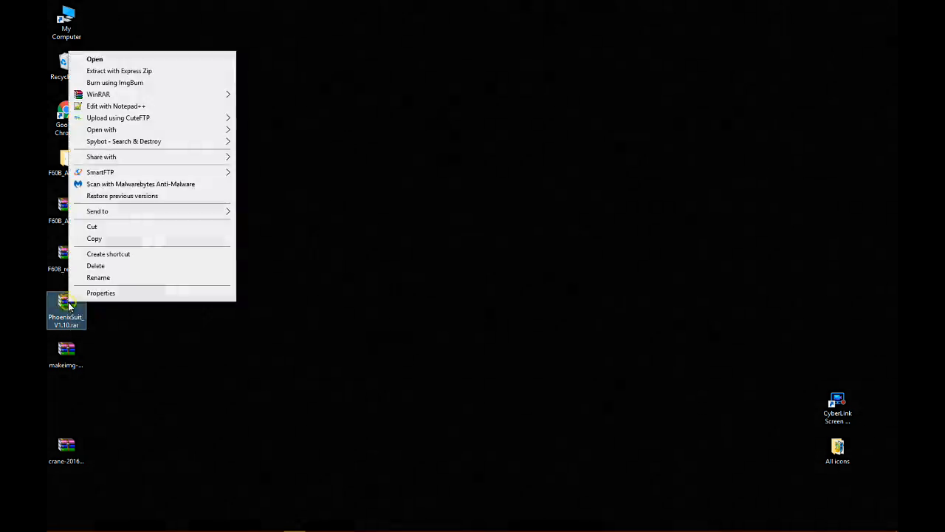
{"action": "left_click", "coordinate": [66, 312]}
{"action": "double_click", "coordinate": [66, 312]}
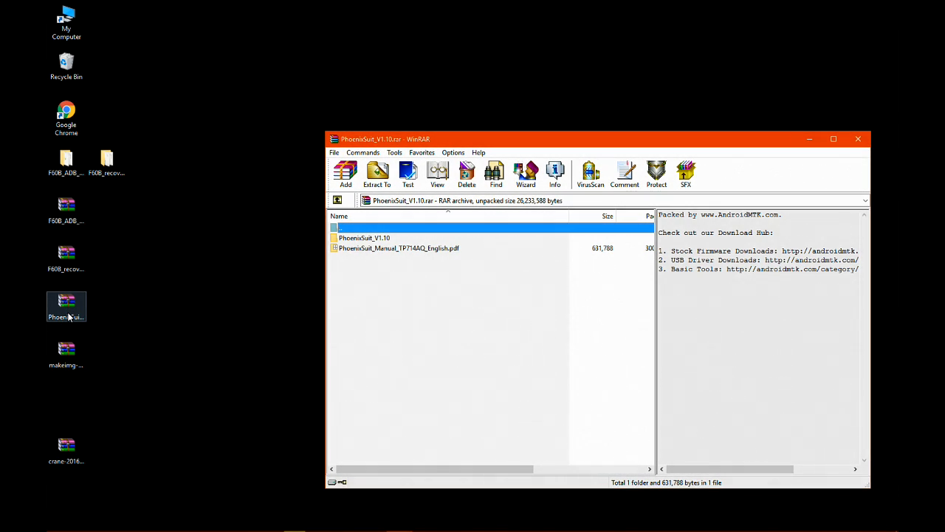
{"action": "left_click", "coordinate": [333, 143]}
{"action": "left_click", "coordinate": [347, 219]}
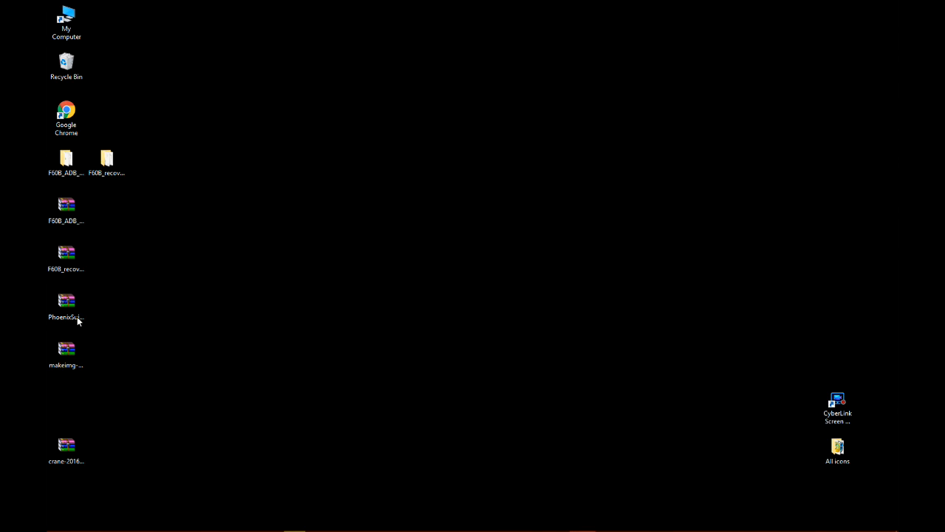
Extract PhoenixSuit_V1.10.rar into a PhoenixSuit_V1.10 folder on the Desktop and place the folder beside the recovery driver folder.
{"action": "right_click", "coordinate": [64, 301]}
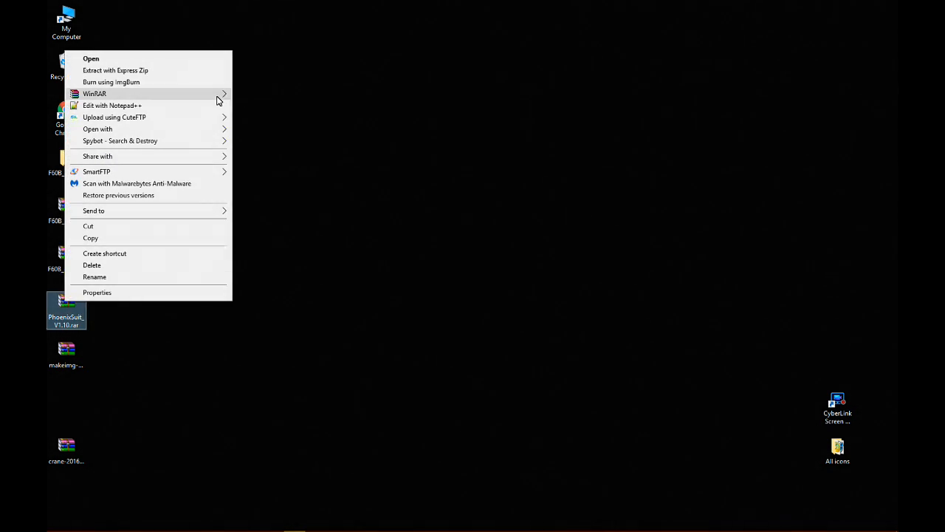
{"action": "mouse_move", "coordinate": [217, 96]}
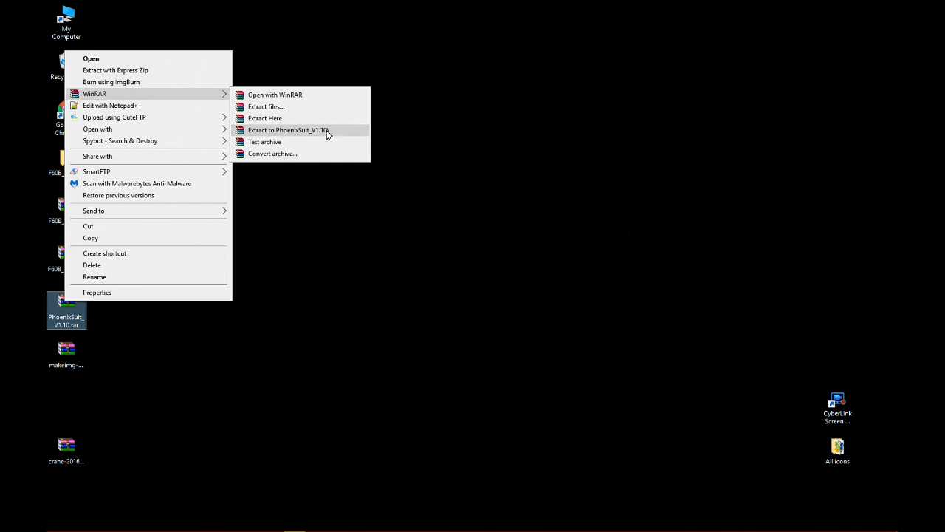
{"action": "left_click", "coordinate": [326, 132]}
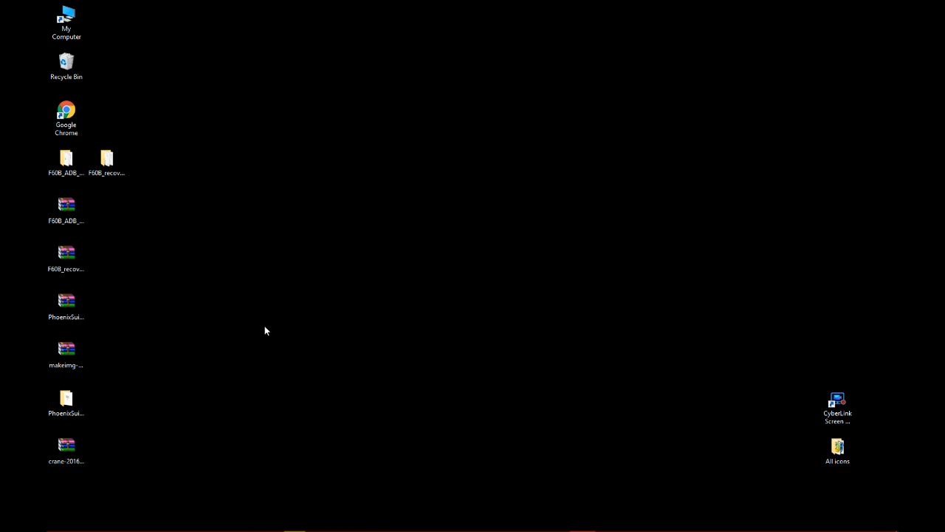
{"action": "left_click_drag", "start_coordinate": [66, 403], "coordinate": [169, 172]}
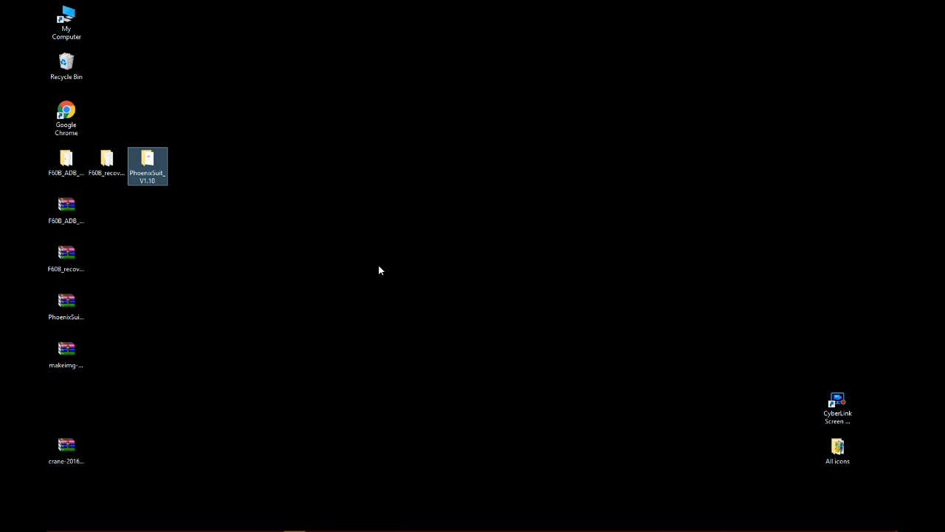
Extract makeimg-goprawn.zip into a makeimg-goprawn folder on the Desktop and place the folder beside the PhoenixSuit folder.
{"action": "left_click", "coordinate": [62, 352]}
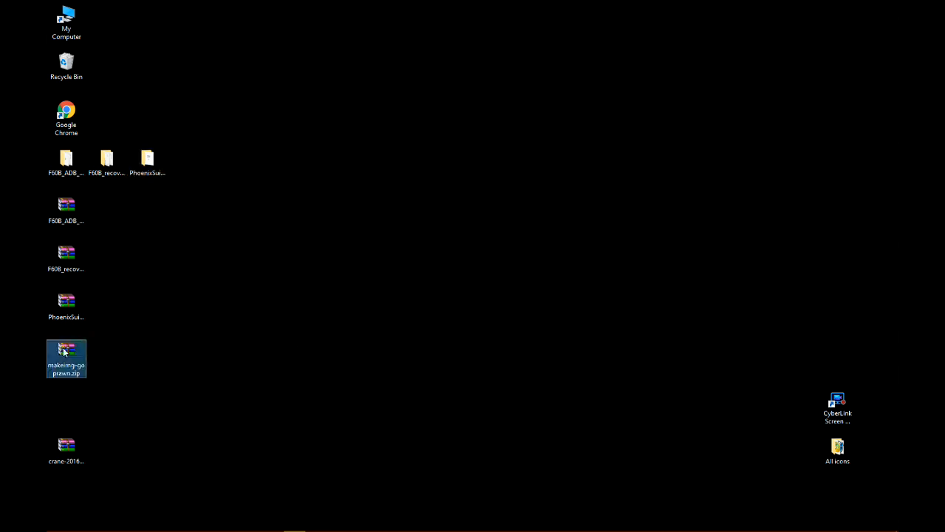
{"action": "right_click", "coordinate": [70, 349]}
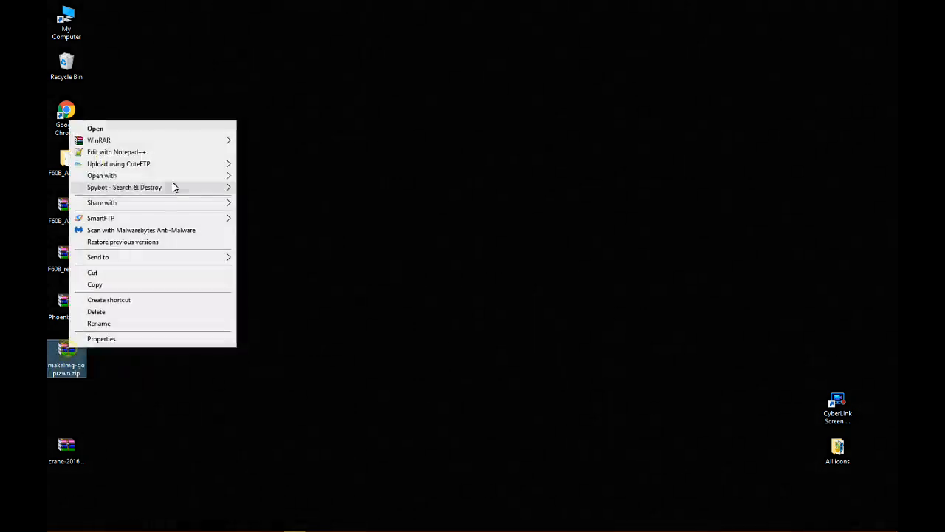
{"action": "mouse_move", "coordinate": [201, 145]}
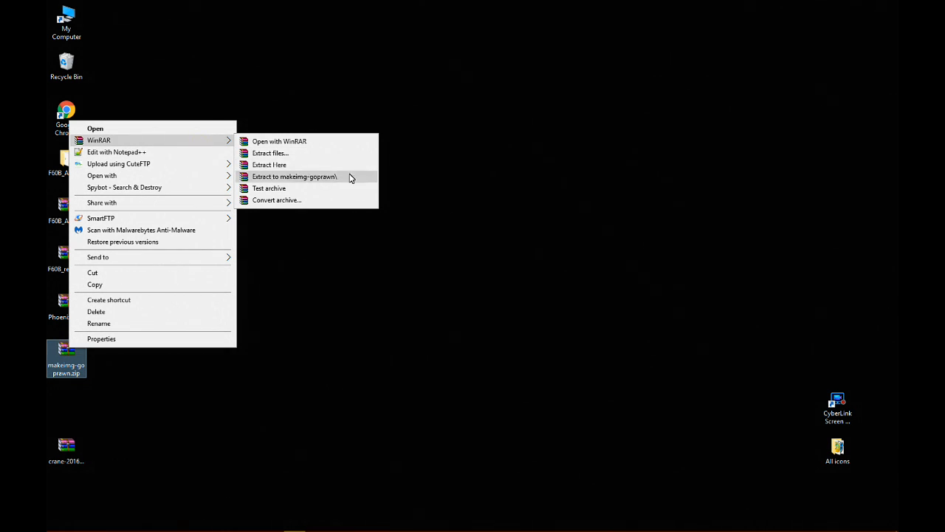
{"action": "left_click", "coordinate": [295, 177]}
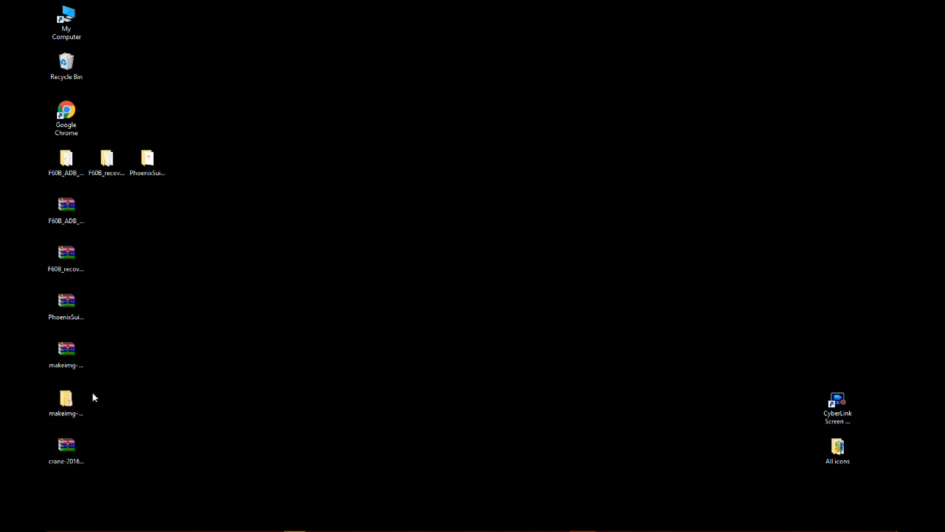
{"action": "left_click_drag", "start_coordinate": [79, 396], "coordinate": [206, 166]}
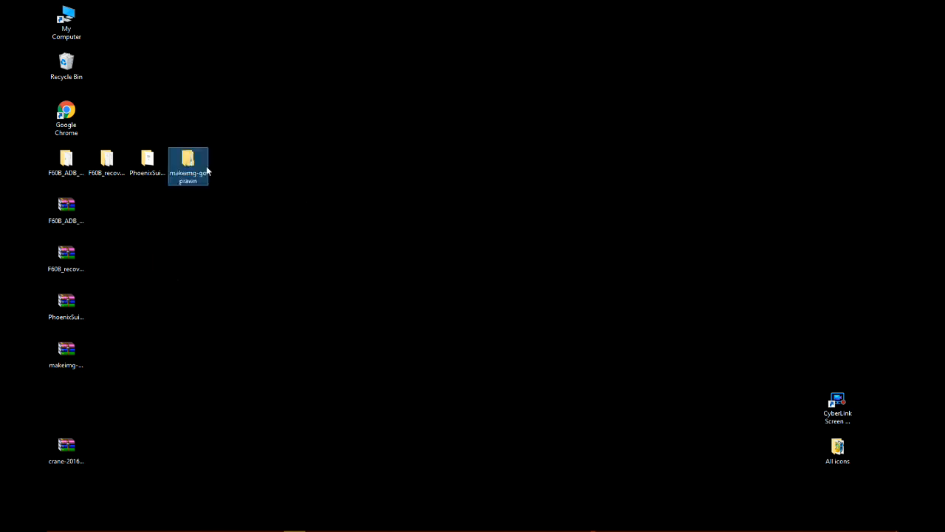
{"action": "left_click", "coordinate": [324, 197]}
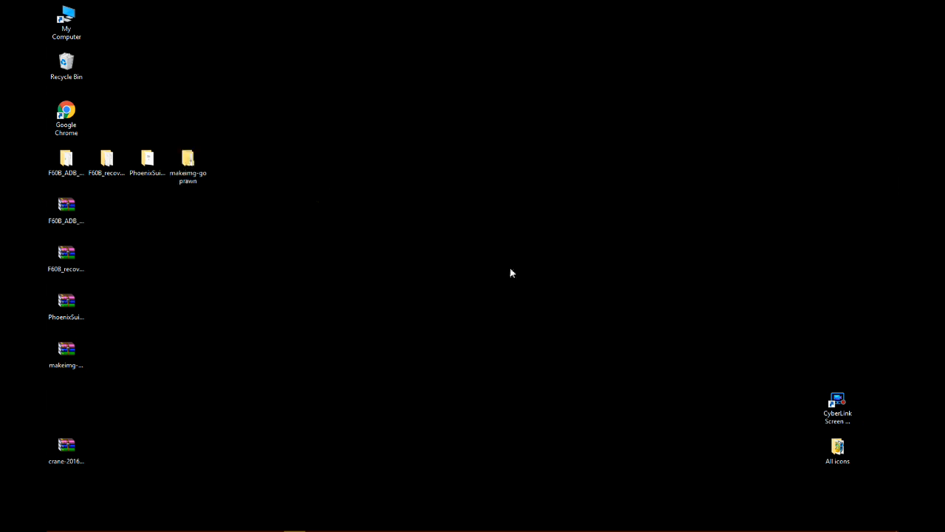
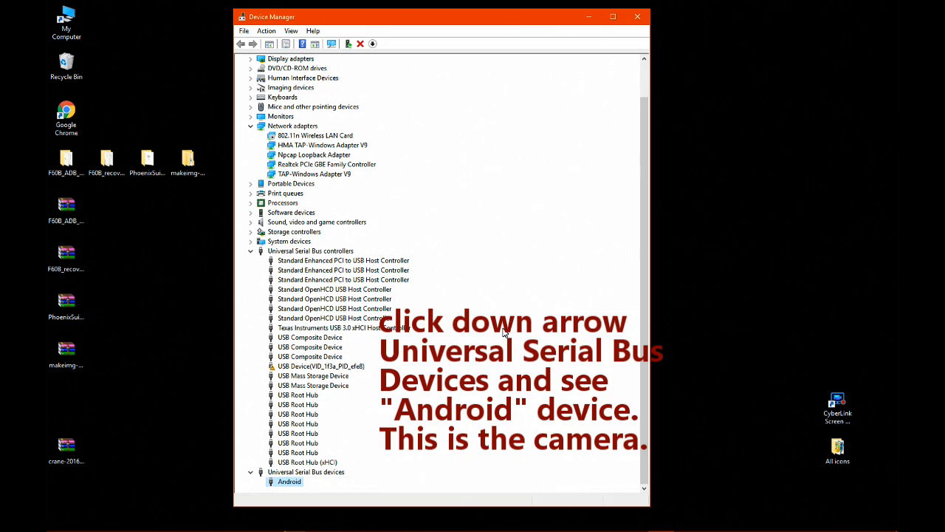
Update the Android device's driver using the F60B_ADB_driver folder on the Desktop, and close Device Manager.
{"action": "right_click", "coordinate": [296, 482]}
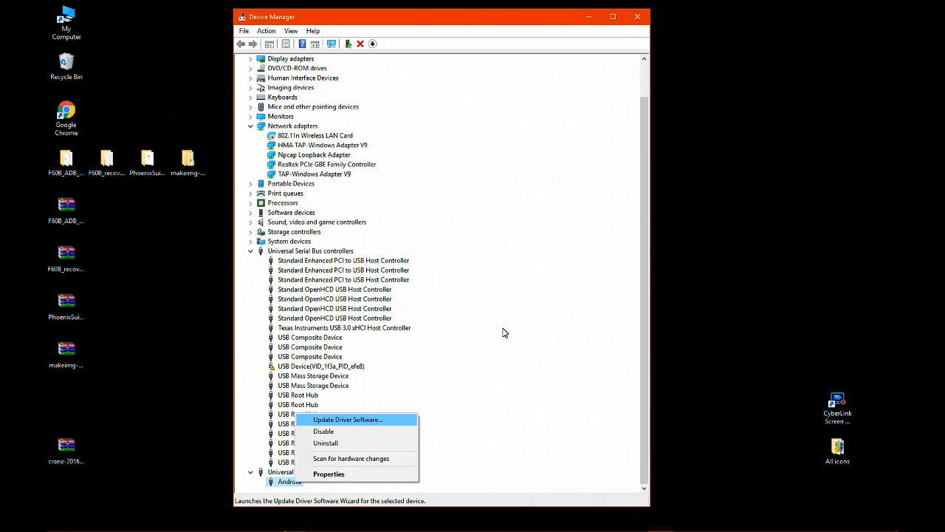
{"action": "key", "text": "Return"}
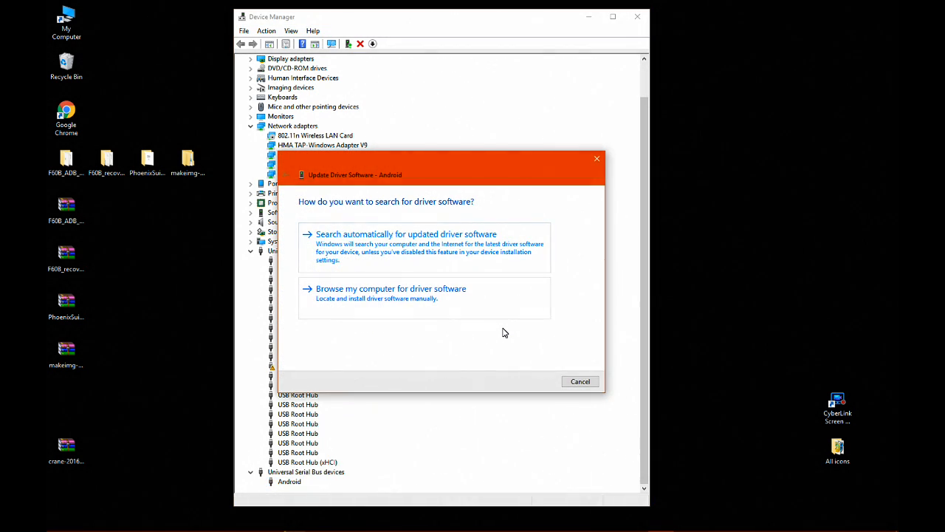
{"action": "key", "text": "Return"}
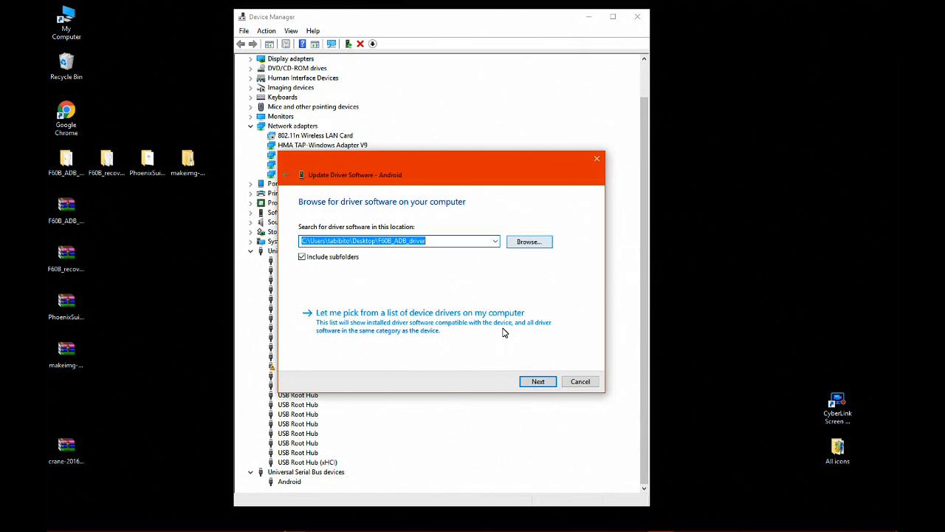
{"action": "left_click", "coordinate": [530, 242]}
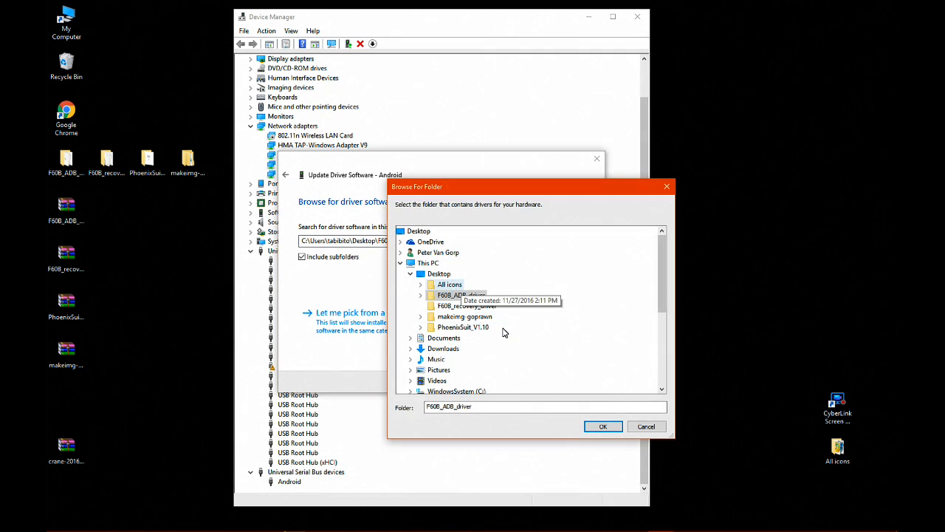
{"action": "left_click", "coordinate": [438, 274]}
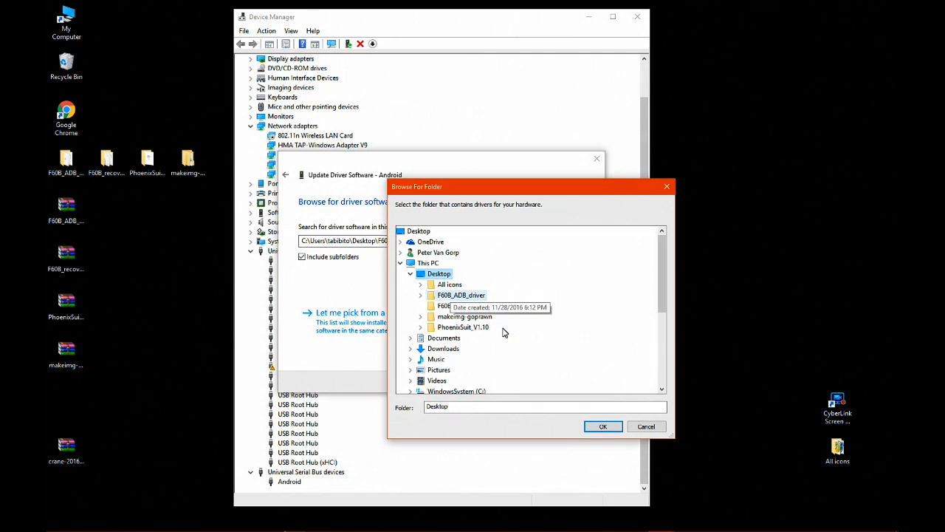
{"action": "left_click", "coordinate": [461, 295]}
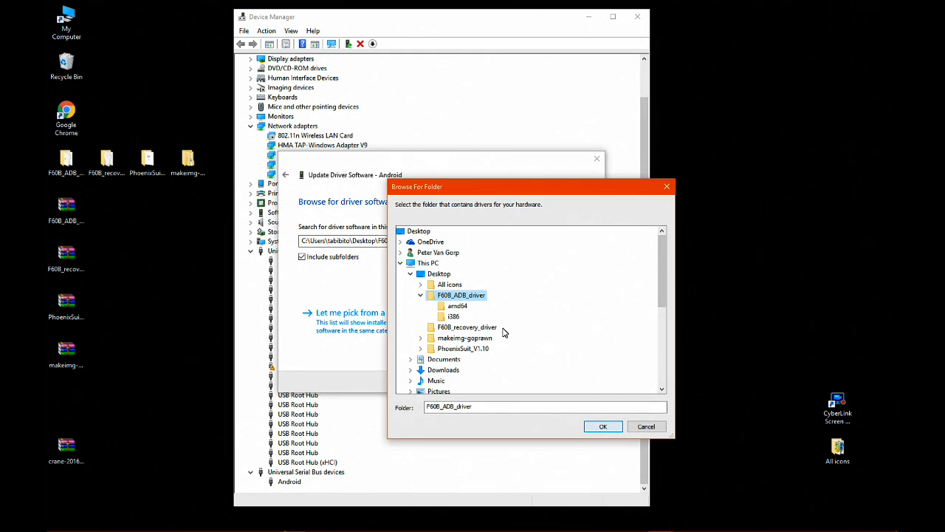
{"action": "key", "text": "Return"}
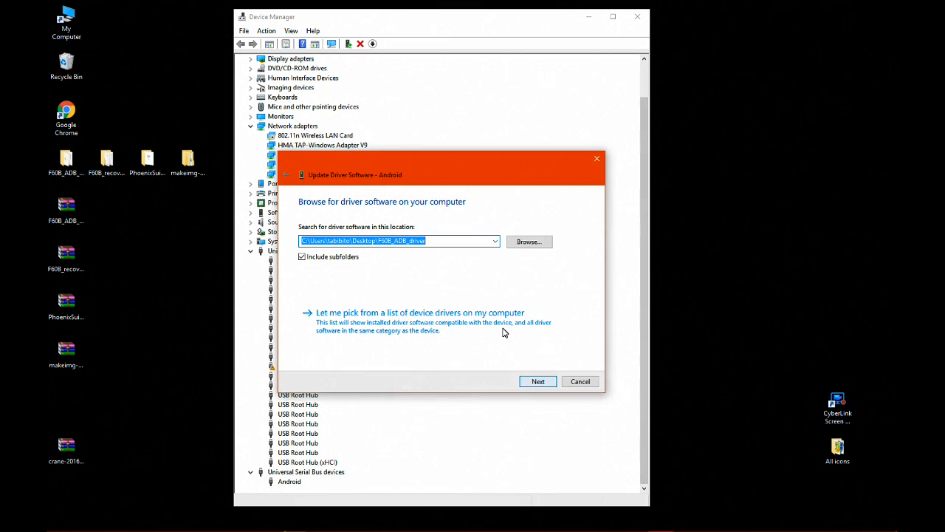
{"action": "key", "text": "Return"}
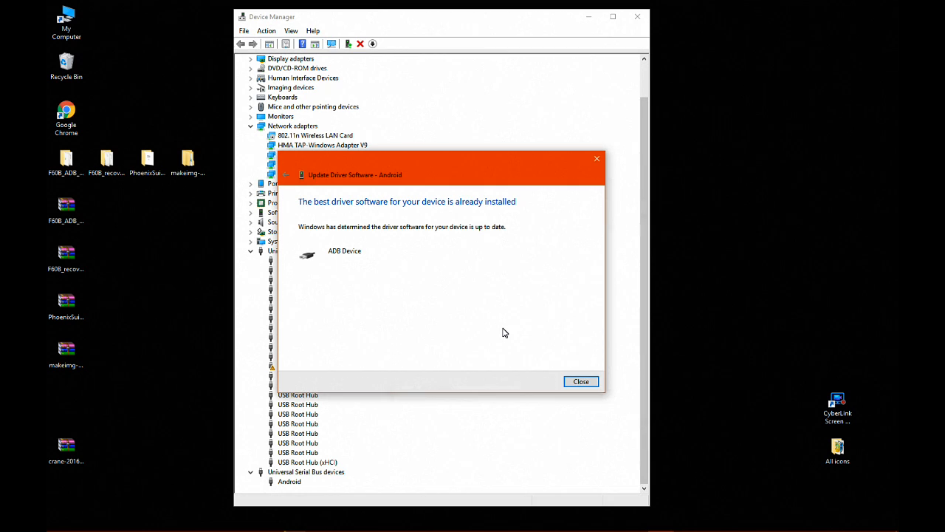
{"action": "key", "text": "Return"}
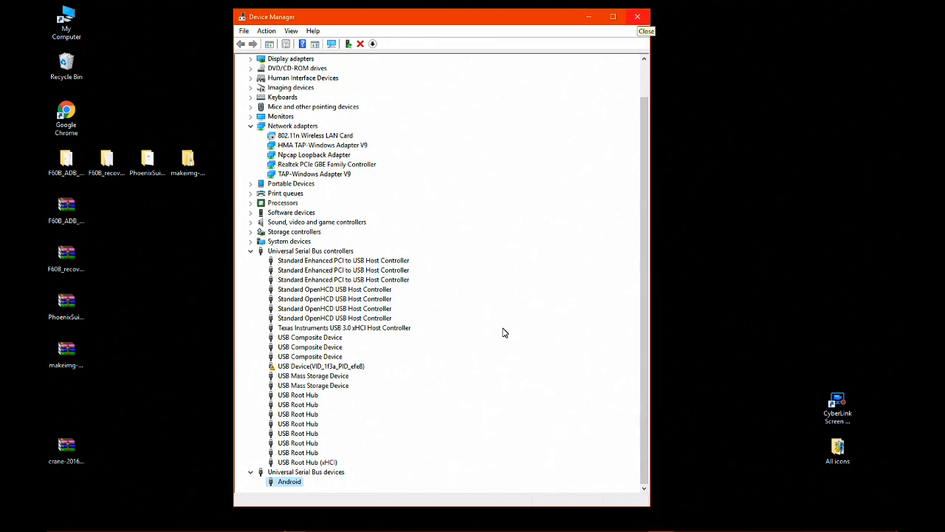
{"action": "key", "text": "alt+F4"}
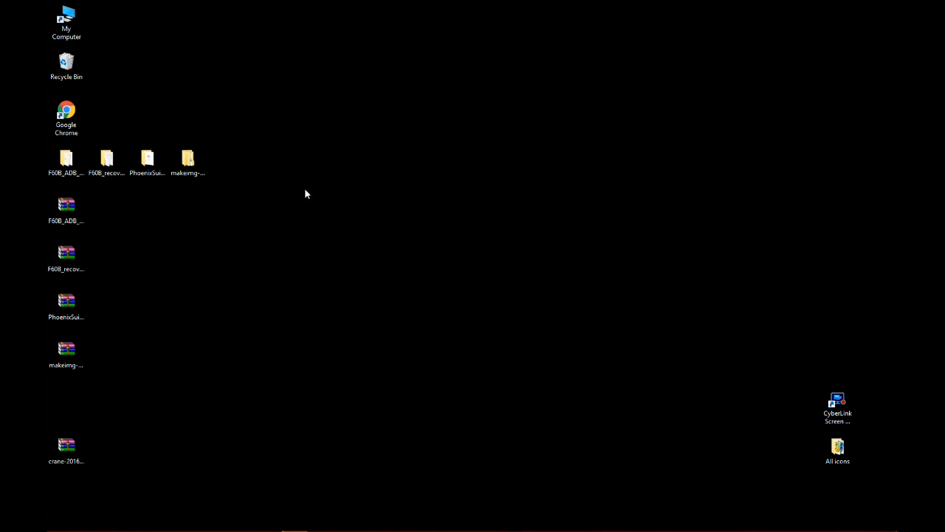
Launch PhoenixSuit.exe from the inner PhoenixSuit_V1.10 folder of the extracted PhoenixSuit_V1.10 folder on the Desktop.
{"action": "left_click", "coordinate": [150, 162]}
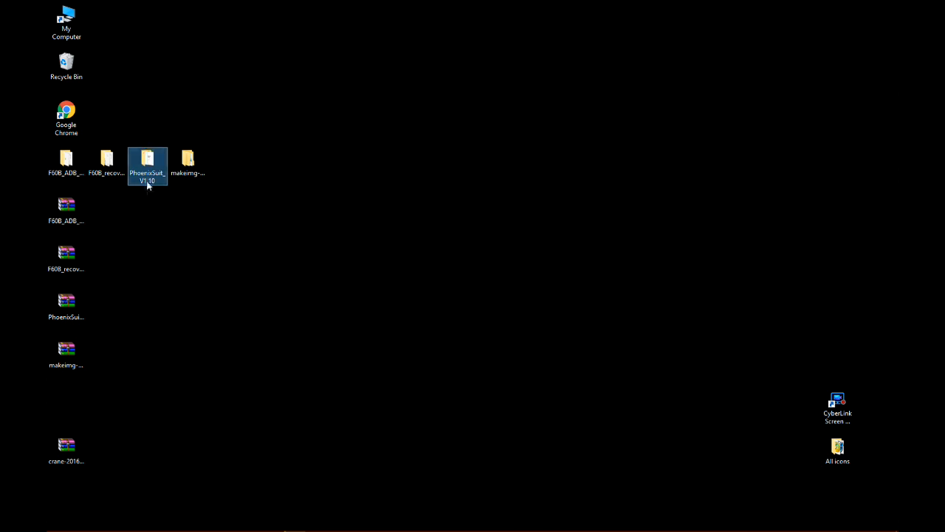
{"action": "double_click", "coordinate": [150, 162]}
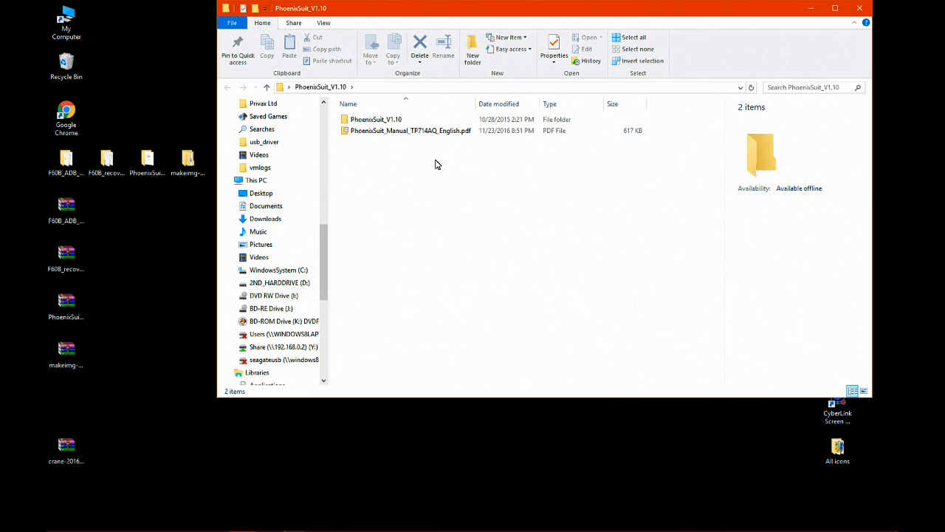
{"action": "left_click", "coordinate": [373, 121]}
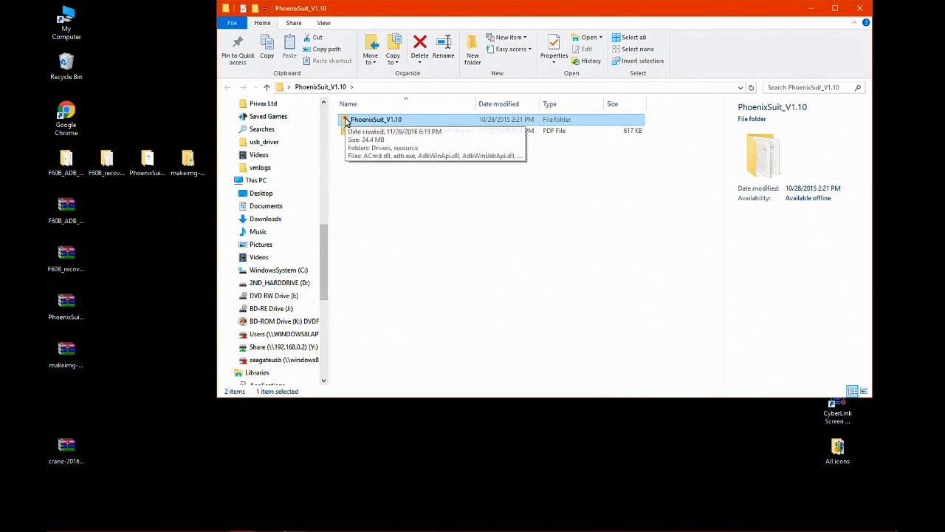
{"action": "double_click", "coordinate": [347, 121]}
{"action": "scroll", "coordinate": [451, 243], "scroll_direction": "down", "scroll_amount": 5}
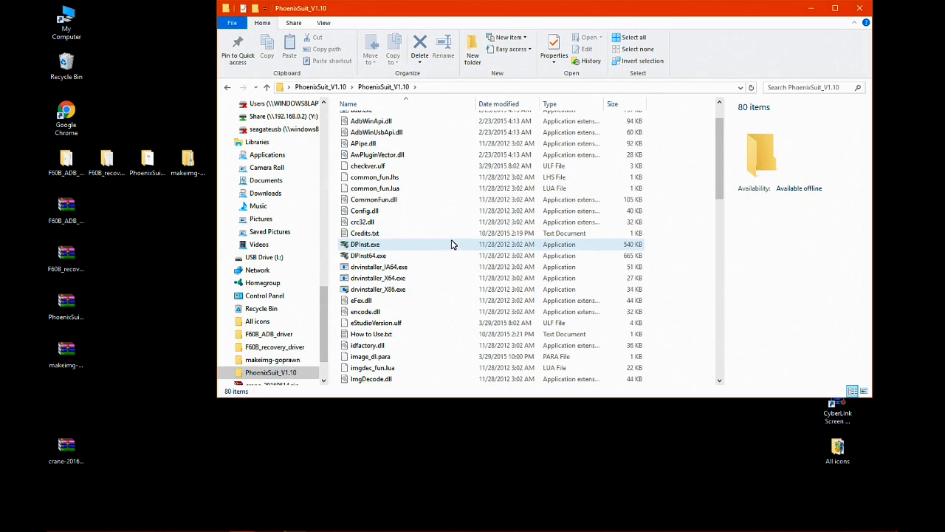
{"action": "scroll", "coordinate": [453, 245], "scroll_direction": "down", "scroll_amount": 5}
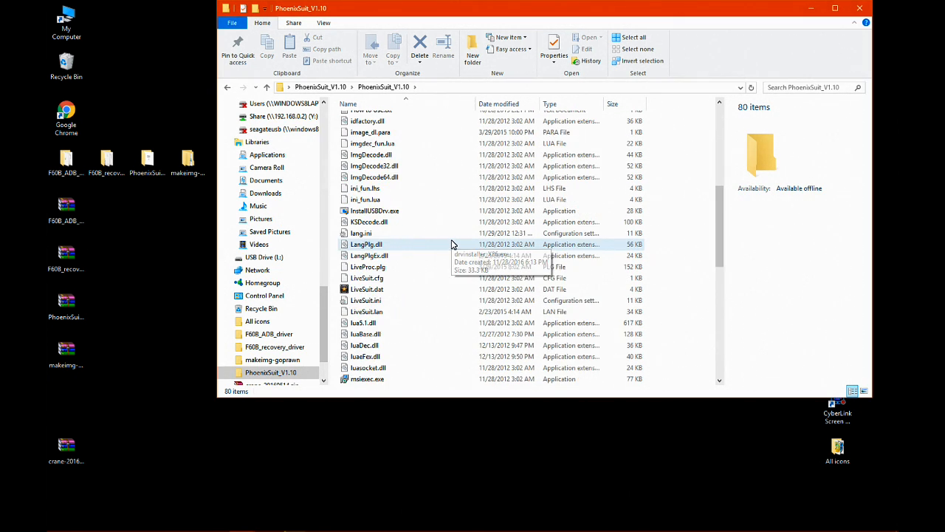
{"action": "scroll", "coordinate": [453, 245], "scroll_direction": "down", "scroll_amount": 5}
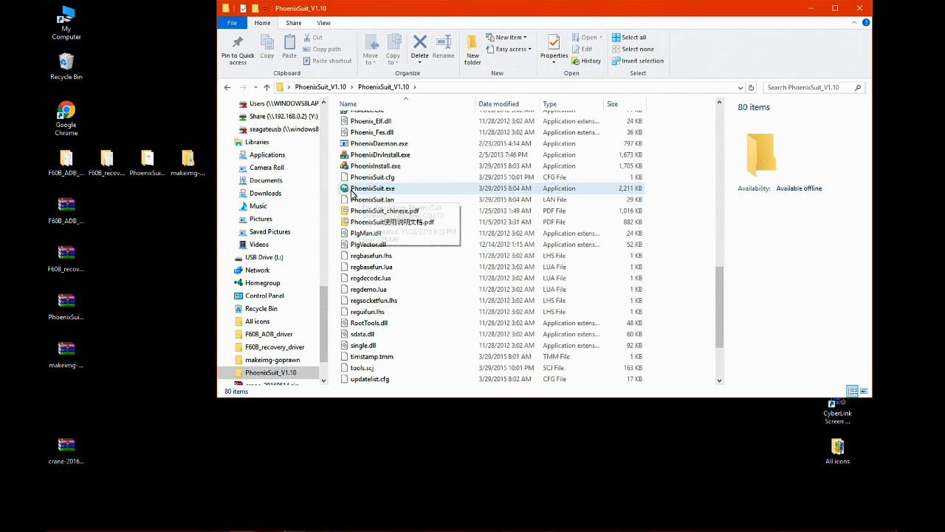
{"action": "left_click", "coordinate": [361, 190]}
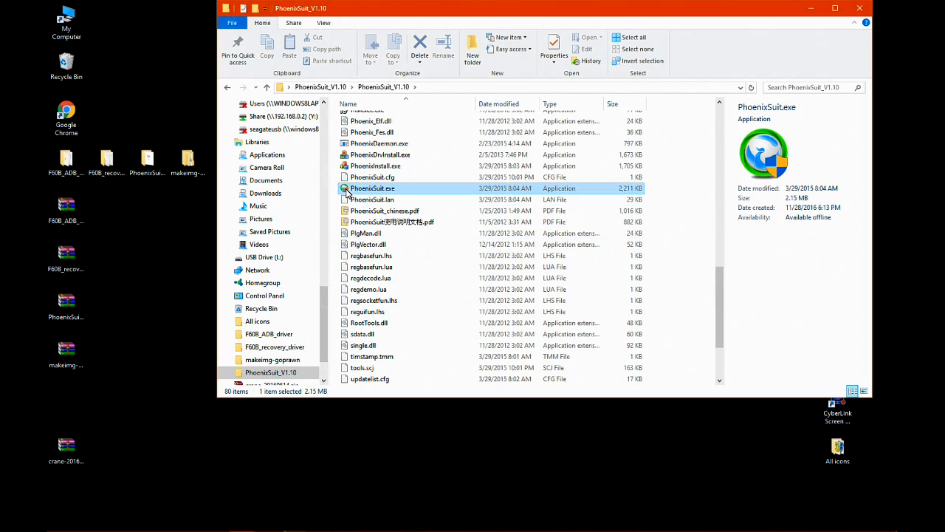
{"action": "double_click", "coordinate": [347, 190]}
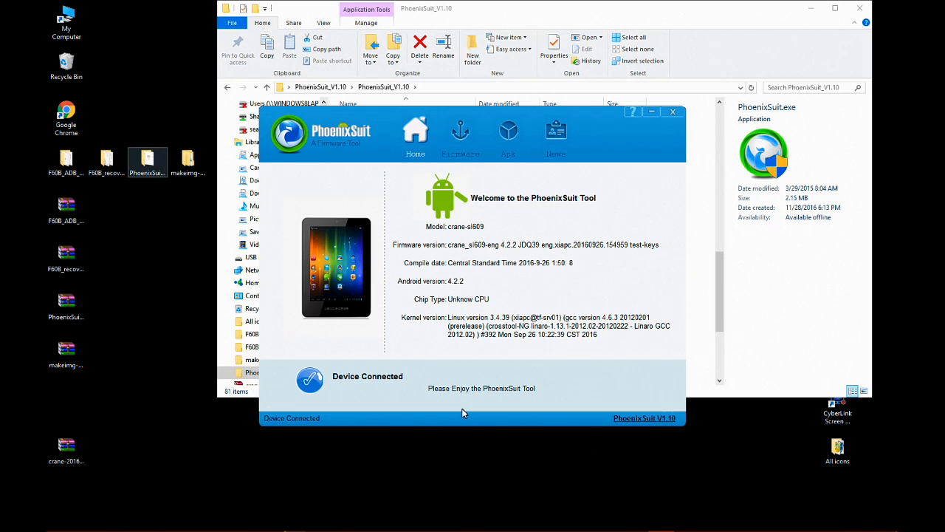
{"action": "left_click", "coordinate": [69, 115]}
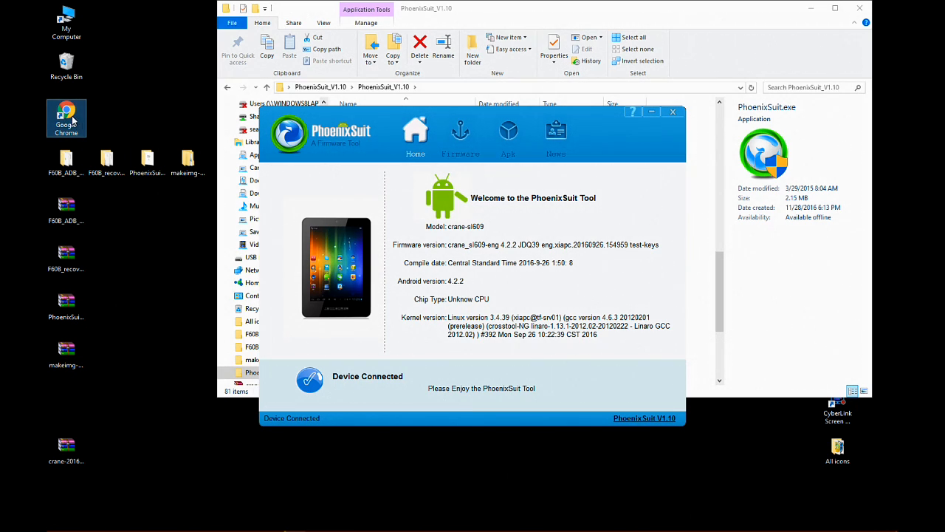
{"action": "double_click", "coordinate": [70, 114]}
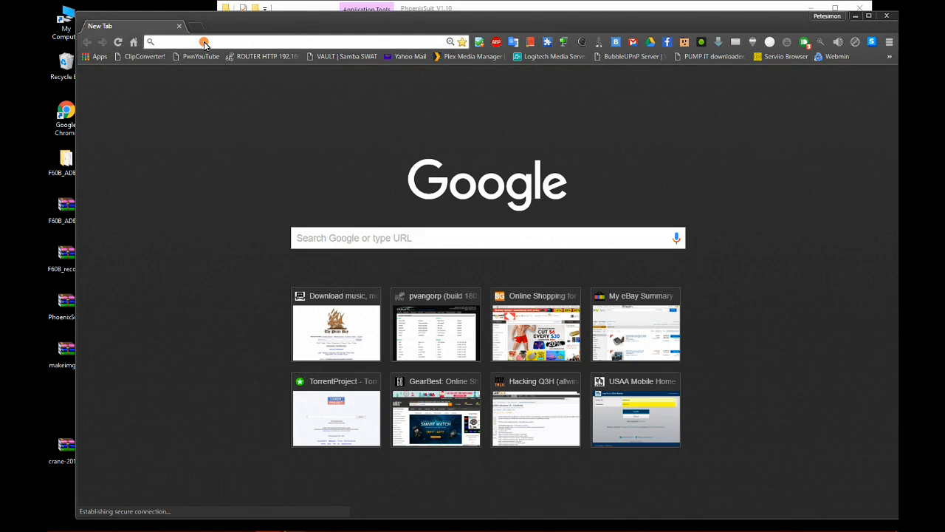
{"action": "left_click", "coordinate": [204, 43]}
{"action": "type", "text": "wwww."}
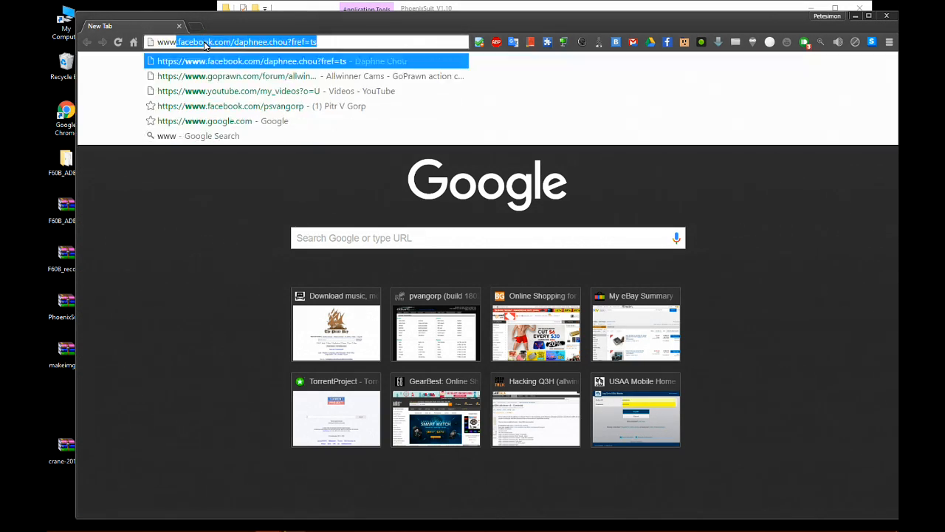
{"action": "key", "text": "BackSpace"}
{"action": "key", "text": "BackSpace"}
{"action": "type", "text": "."}
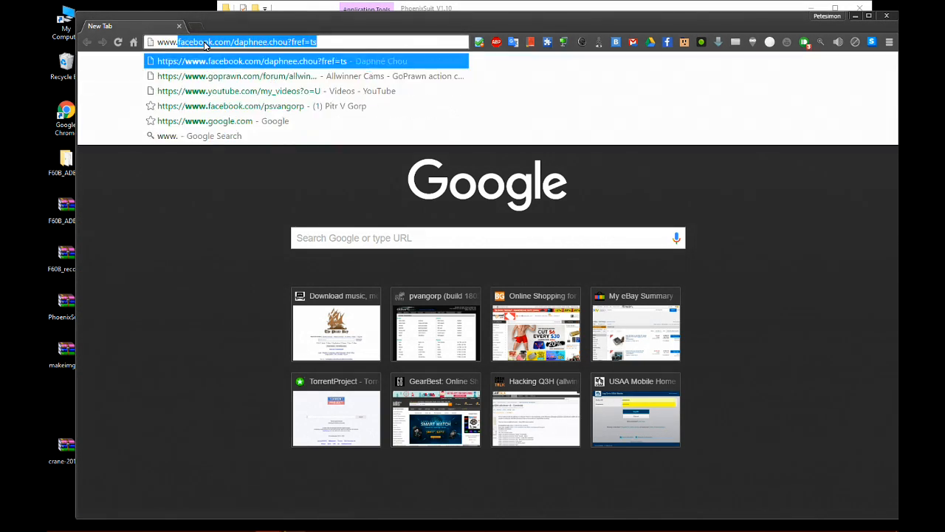
{"action": "type", "text": "goprawn.com,"}
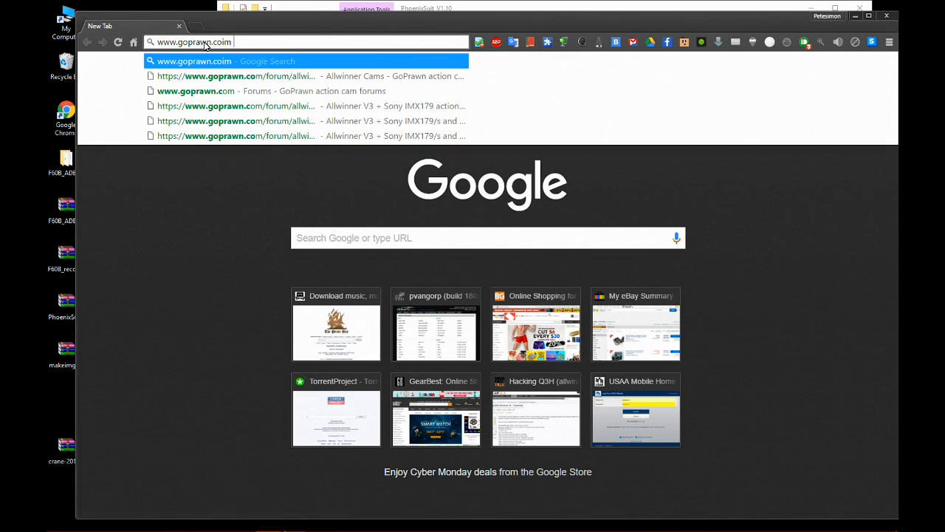
{"action": "key", "text": "BackSpace"}
{"action": "key", "text": "BackSpace"}
{"action": "type", "text": "m"}
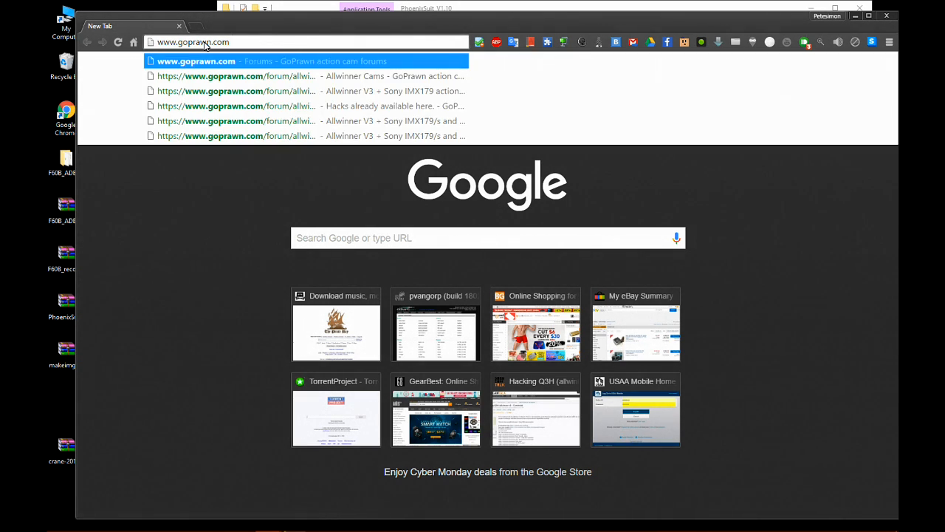
{"action": "key", "text": "Return"}
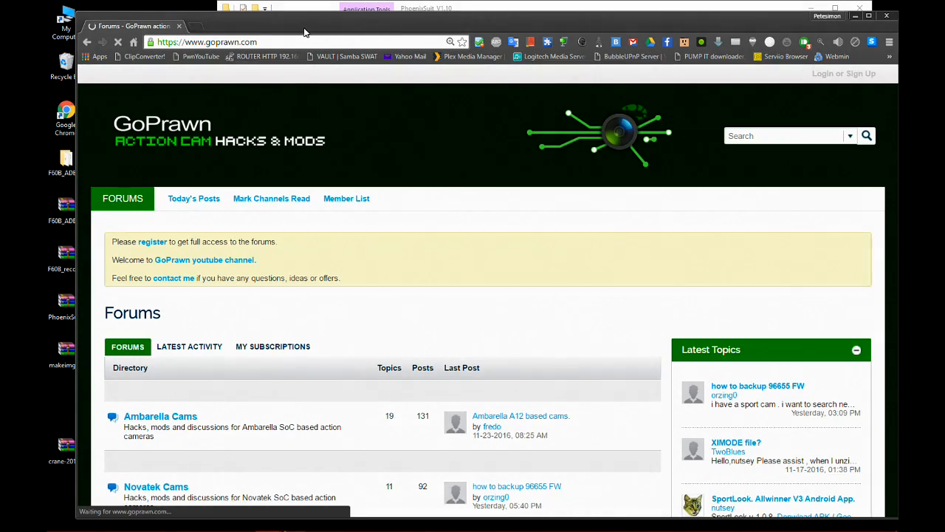
{"action": "left_click_drag", "start_coordinate": [305, 30], "coordinate": [295, 27]}
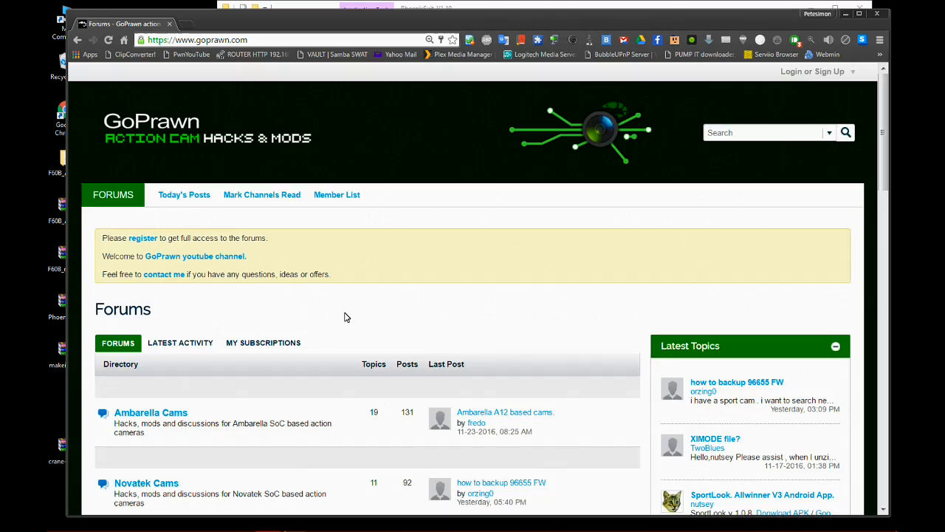
Open the "Allwinner V3 + Sony IMX179/s and Omnivision OV4689 action cameras." topic in the Allwinner Cams forum.
{"action": "scroll", "coordinate": [346, 317], "scroll_direction": "down", "scroll_amount": 3}
{"action": "scroll", "coordinate": [345, 317], "scroll_direction": "down", "scroll_amount": 2}
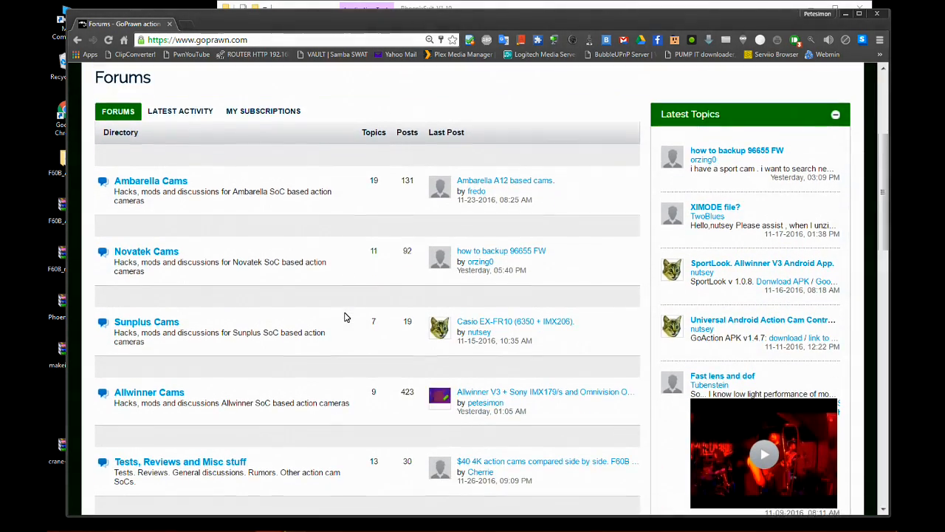
{"action": "scroll", "coordinate": [168, 336], "scroll_direction": "down", "scroll_amount": 1}
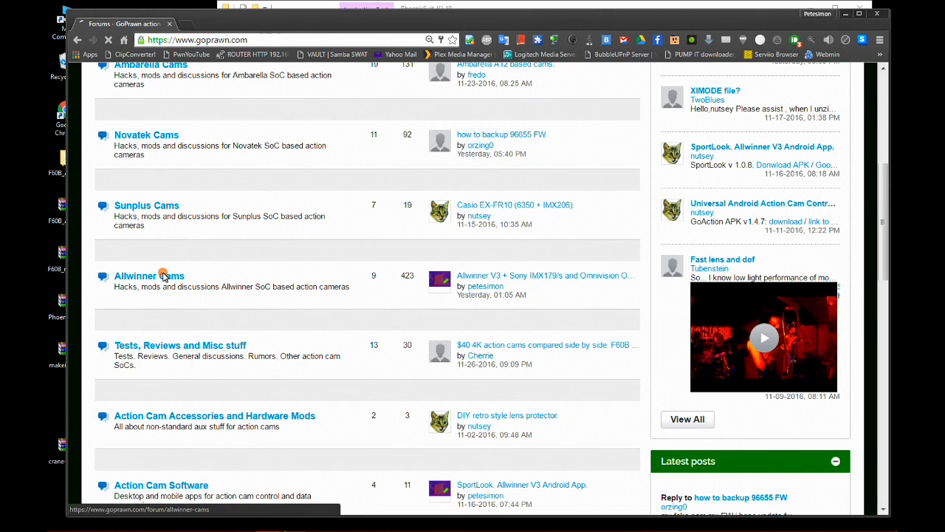
{"action": "left_click", "coordinate": [166, 278]}
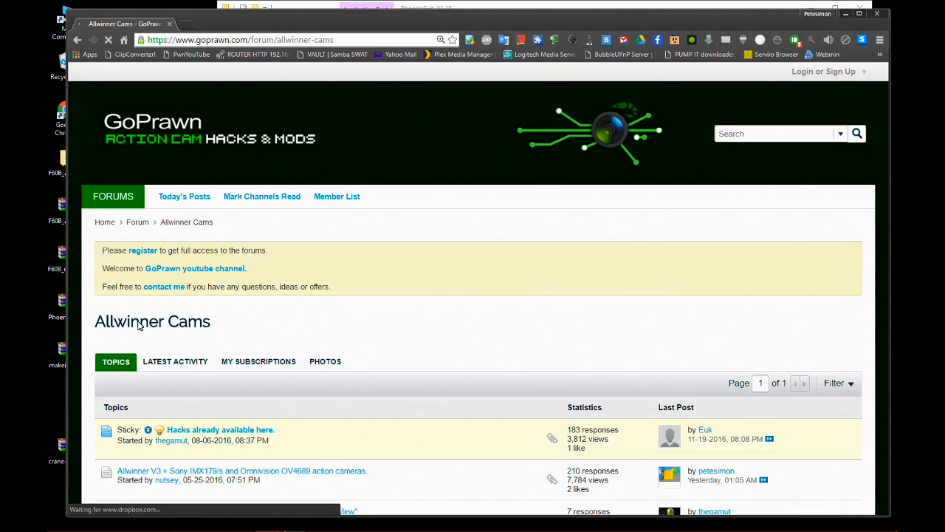
{"action": "scroll", "coordinate": [168, 326], "scroll_direction": "down", "scroll_amount": 1}
{"action": "scroll", "coordinate": [169, 327], "scroll_direction": "down", "scroll_amount": 2}
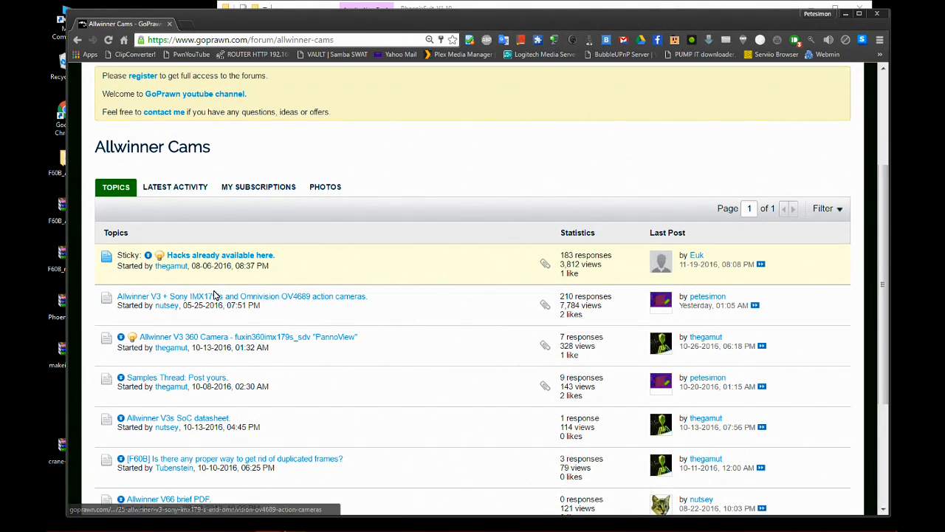
{"action": "left_click", "coordinate": [355, 299]}
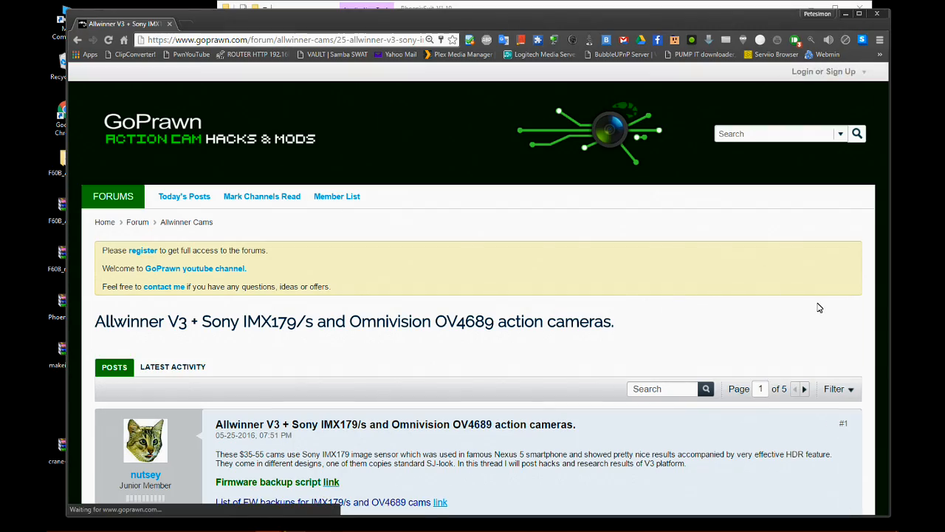
Find the post with firmware update links for V3 based action cams in the open topic.
{"action": "scroll", "coordinate": [818, 309], "scroll_direction": "down", "scroll_amount": 5}
{"action": "scroll", "coordinate": [817, 309], "scroll_direction": "down", "scroll_amount": 9}
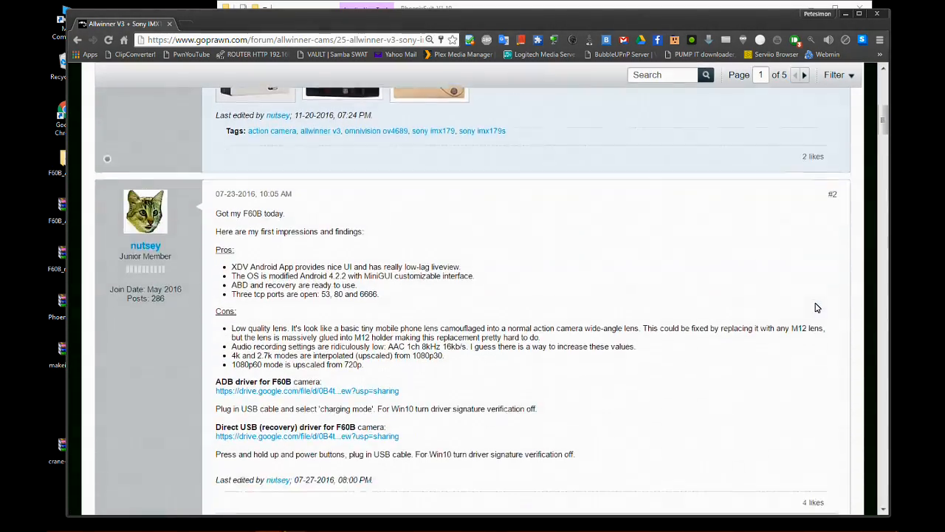
{"action": "scroll", "coordinate": [817, 308], "scroll_direction": "down", "scroll_amount": 15}
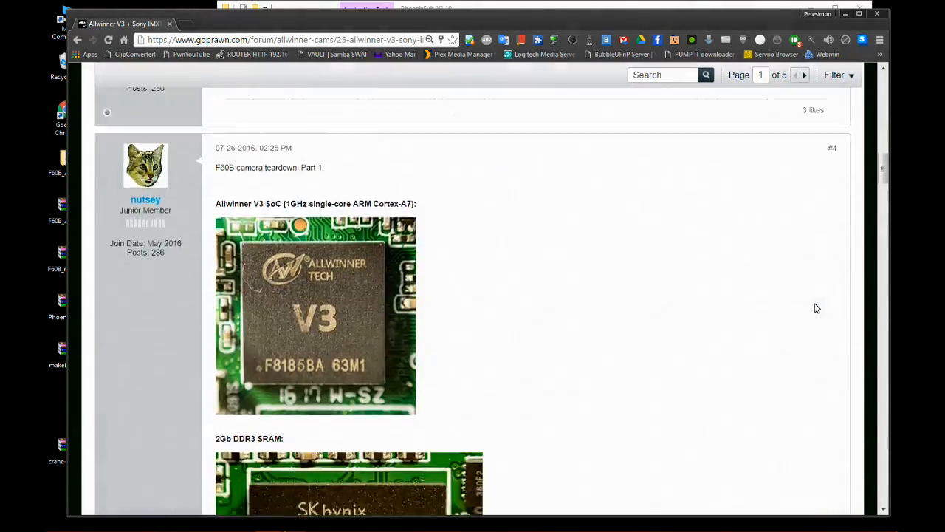
{"action": "scroll", "coordinate": [815, 309], "scroll_direction": "down", "scroll_amount": 15}
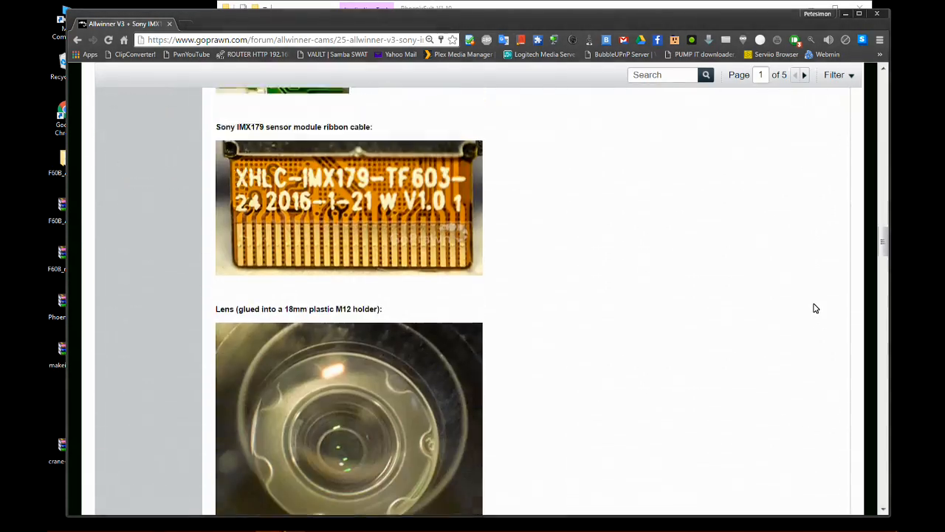
{"action": "scroll", "coordinate": [813, 308], "scroll_direction": "down", "scroll_amount": 1}
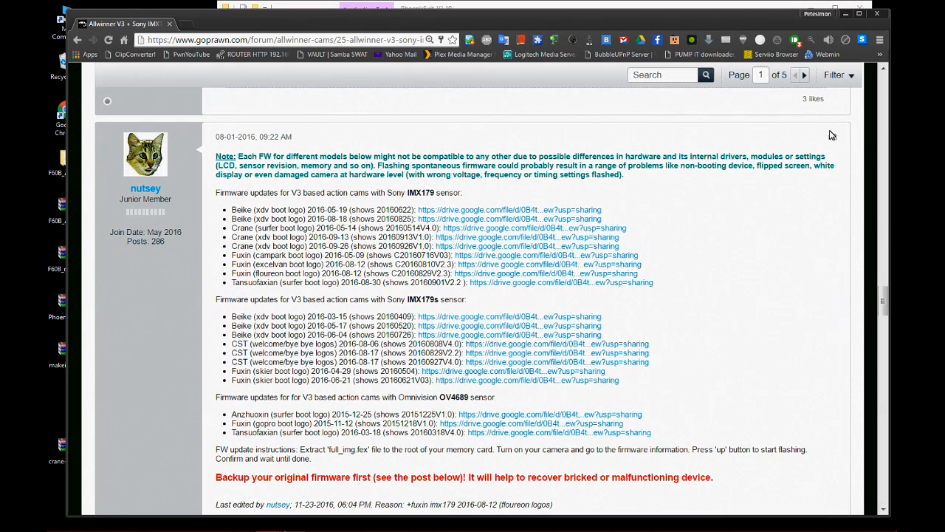
Check the connected device's model and firmware version in PhoenixSuit against the three Crane IMX179 firmware entries in the forum post.
{"action": "mouse_move", "coordinate": [634, 526]}
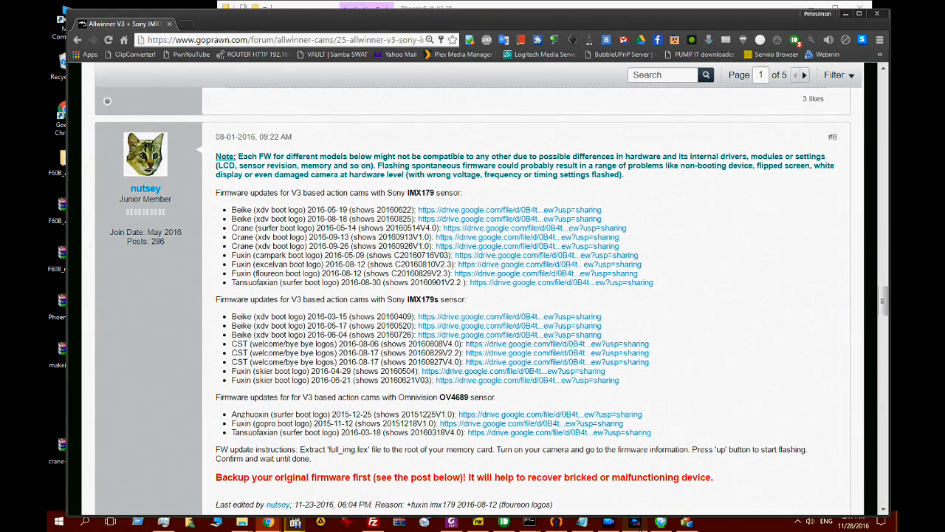
{"action": "left_click", "coordinate": [659, 524]}
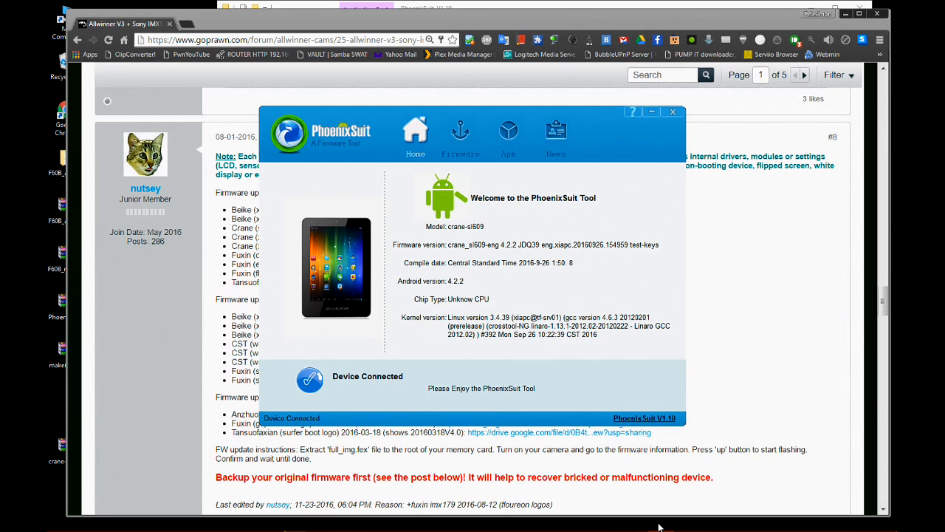
{"action": "left_click", "coordinate": [762, 266]}
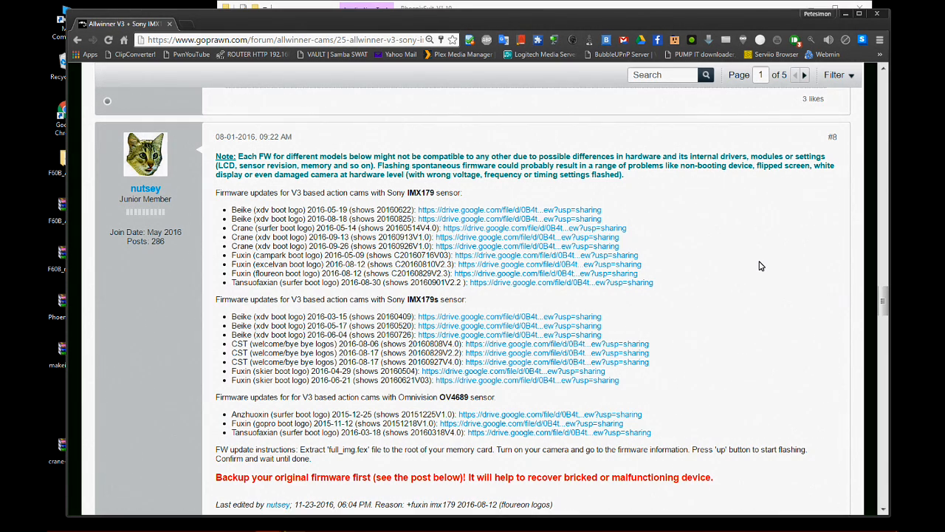
{"action": "double_click", "coordinate": [236, 229]}
{"action": "left_click_drag", "start_coordinate": [283, 235], "coordinate": [660, 248]}
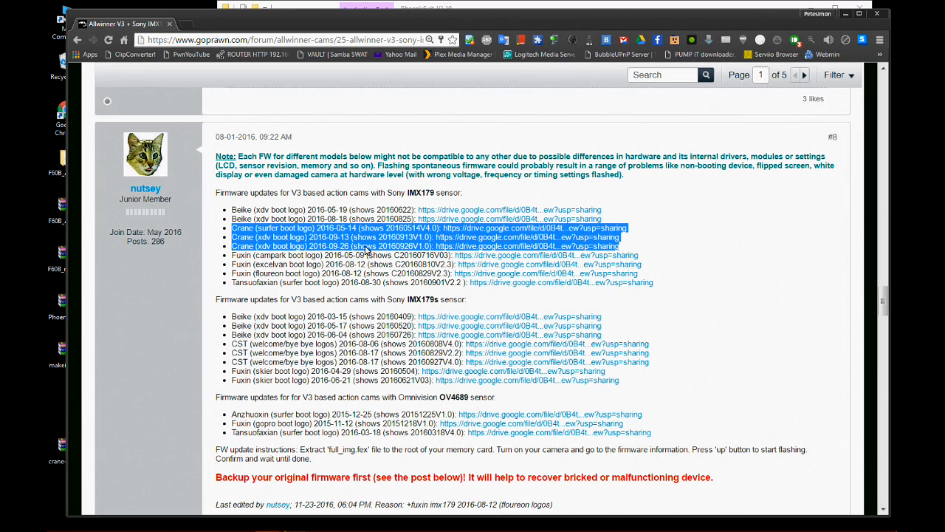
{"action": "left_click", "coordinate": [662, 234]}
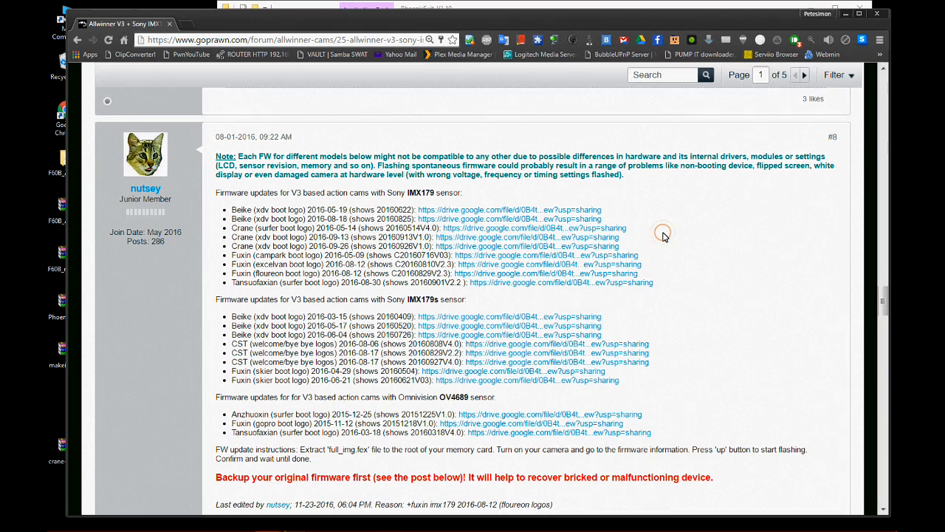
Download crane-20160514.zip from the Crane (surfer boot logo) 2016-05-14 link to the Desktop under its original file name, and close its Drive page.
{"action": "left_click", "coordinate": [448, 230]}
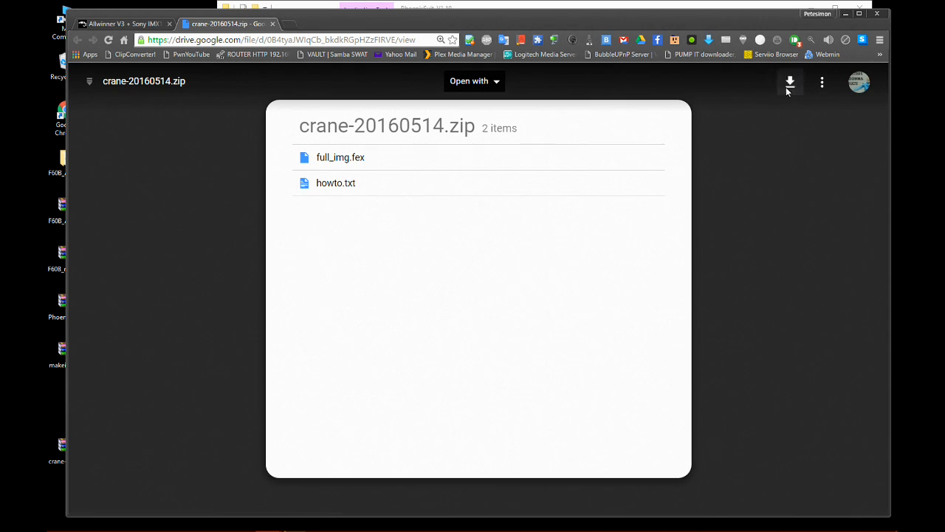
{"action": "left_click", "coordinate": [789, 82]}
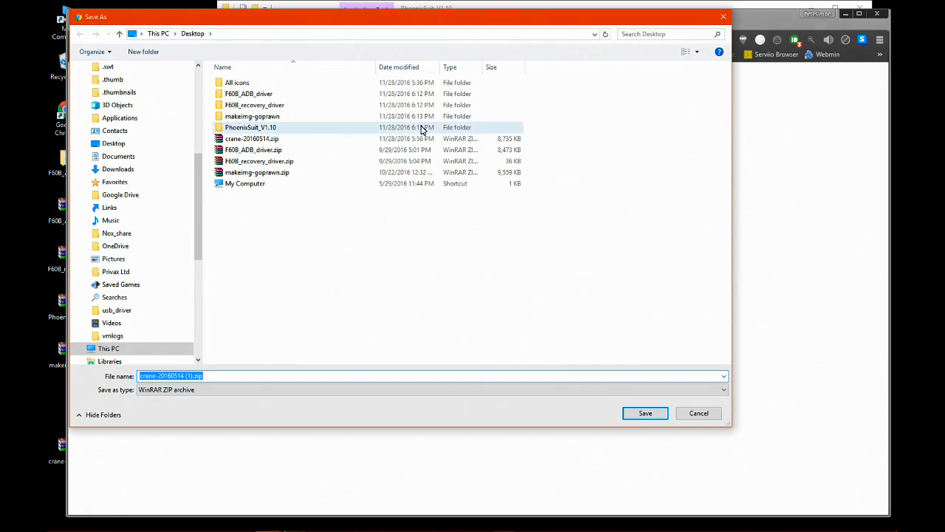
{"action": "scroll", "coordinate": [124, 143], "scroll_direction": "up", "scroll_amount": 5}
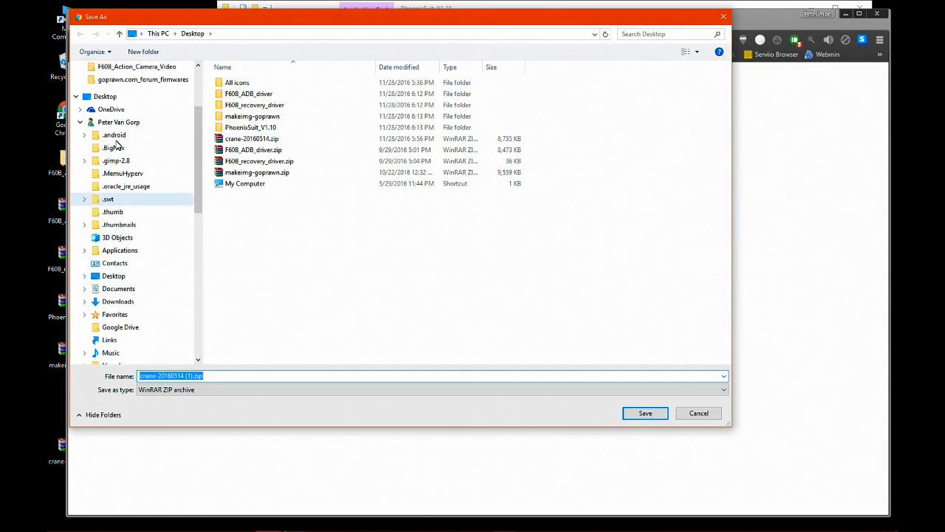
{"action": "left_click", "coordinate": [105, 149]}
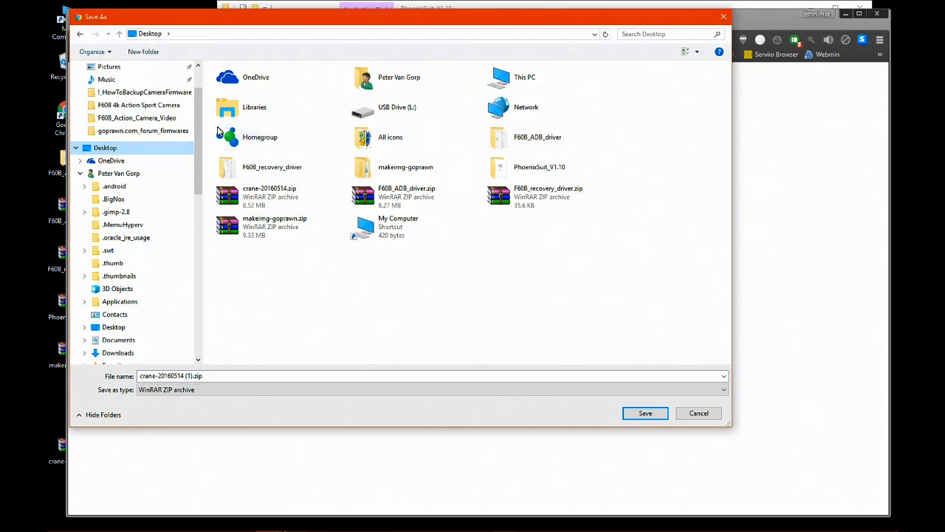
{"action": "left_click", "coordinate": [260, 195]}
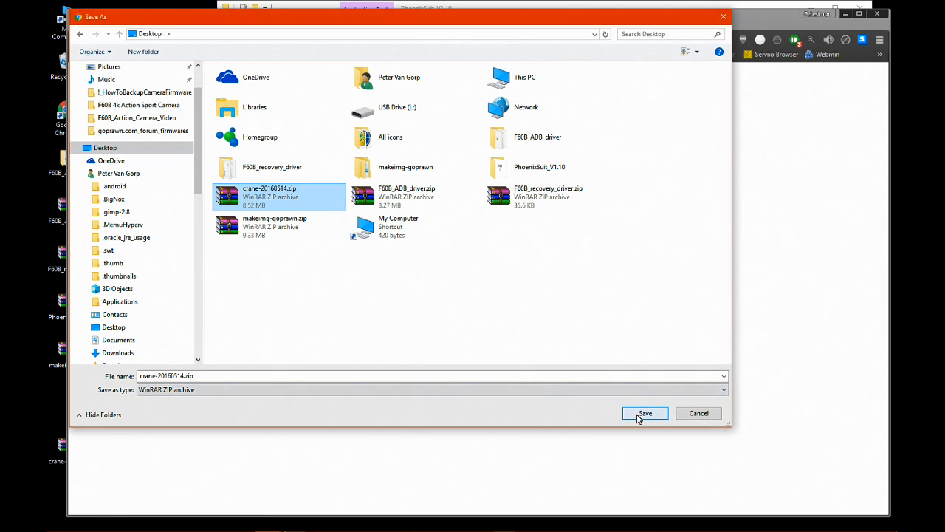
{"action": "left_click", "coordinate": [645, 414]}
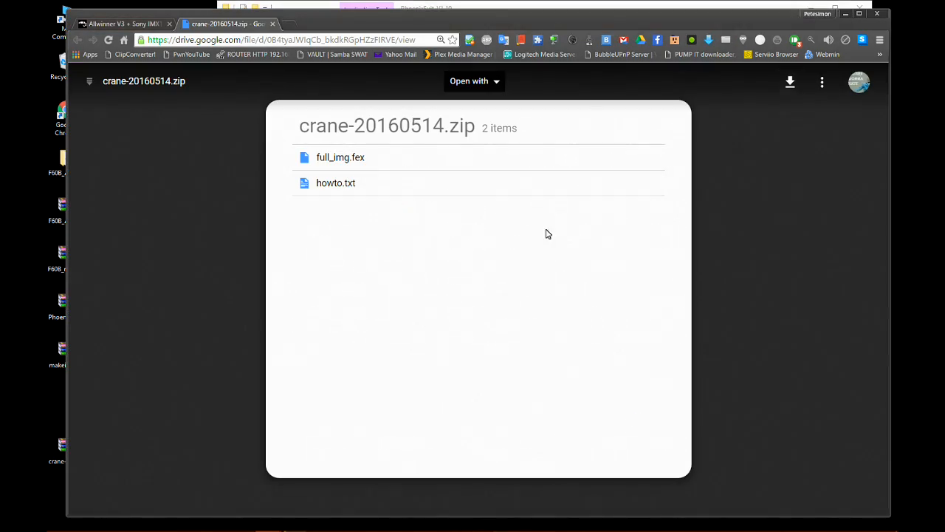
{"action": "left_click", "coordinate": [272, 23]}
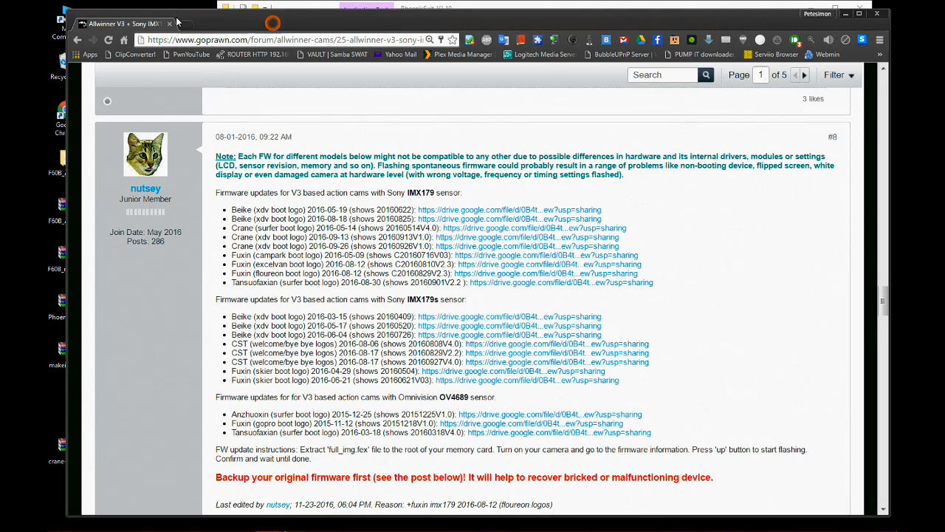
Close Chrome, exit PhoenixSuit, and close the PhoenixSuit_V1.10 folder window and the version upgrader.
{"action": "left_click", "coordinate": [169, 24]}
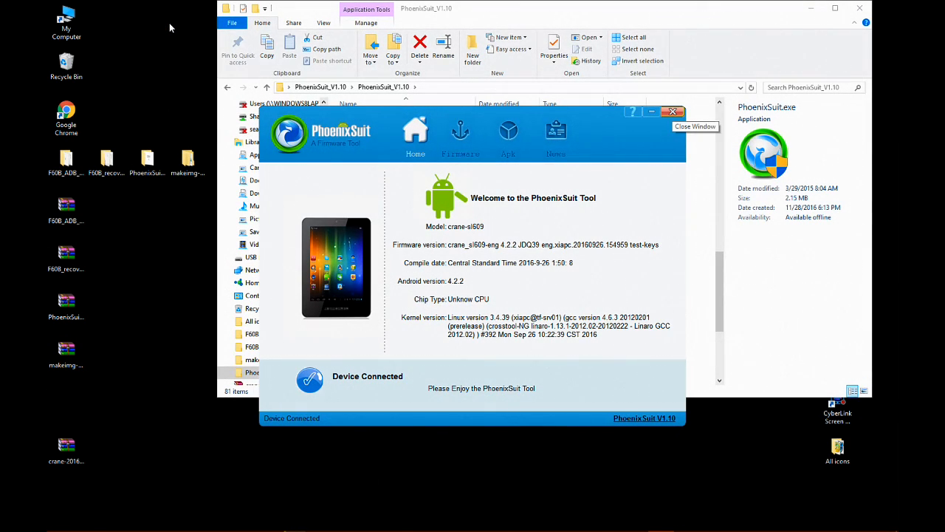
{"action": "left_click", "coordinate": [672, 112]}
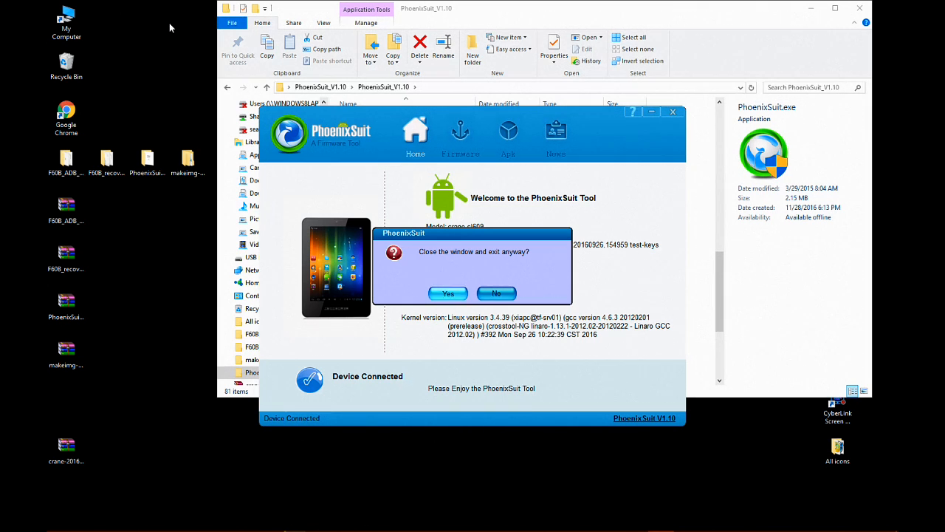
{"action": "left_click", "coordinate": [448, 292]}
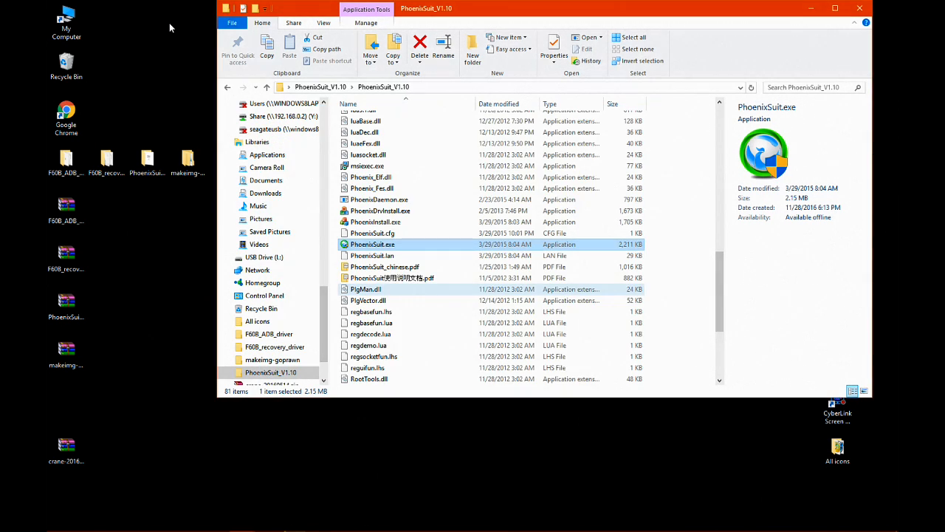
{"action": "left_click", "coordinate": [859, 9]}
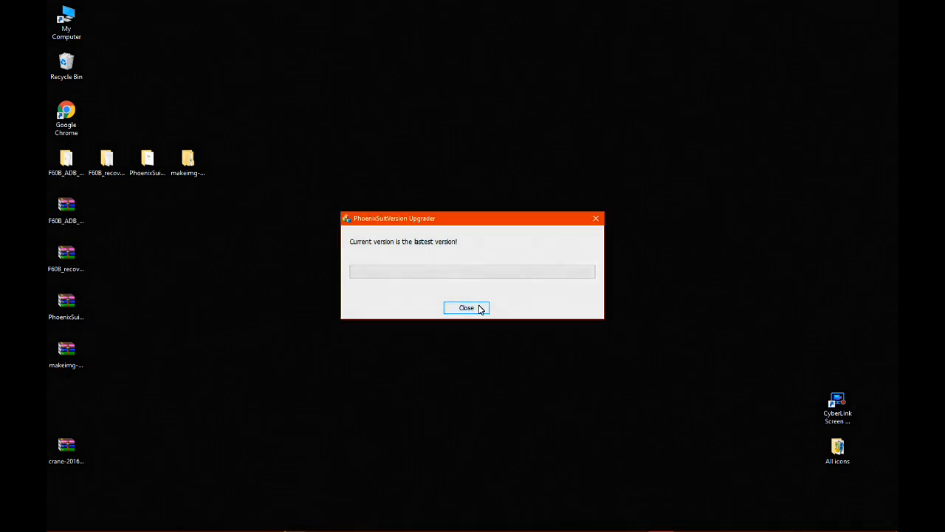
{"action": "left_click", "coordinate": [478, 308]}
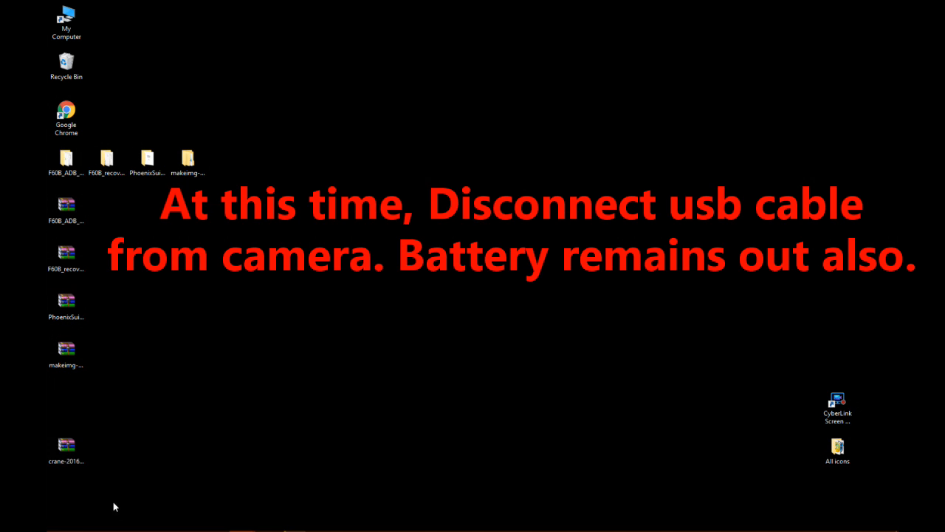
View the contents of the crane-20160514.zip archive on the Desktop in WinRAR and close it.
{"action": "left_click", "coordinate": [64, 447]}
{"action": "double_click", "coordinate": [64, 448]}
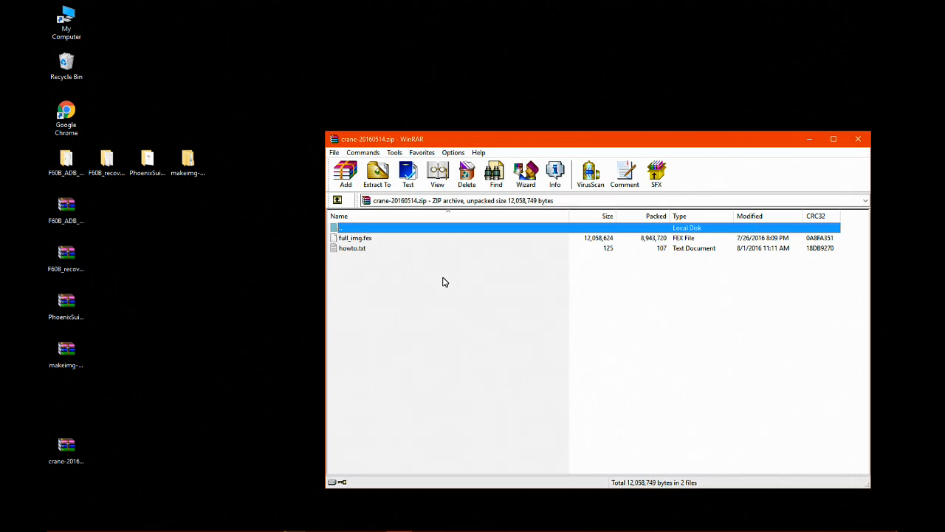
{"action": "left_click", "coordinate": [857, 139]}
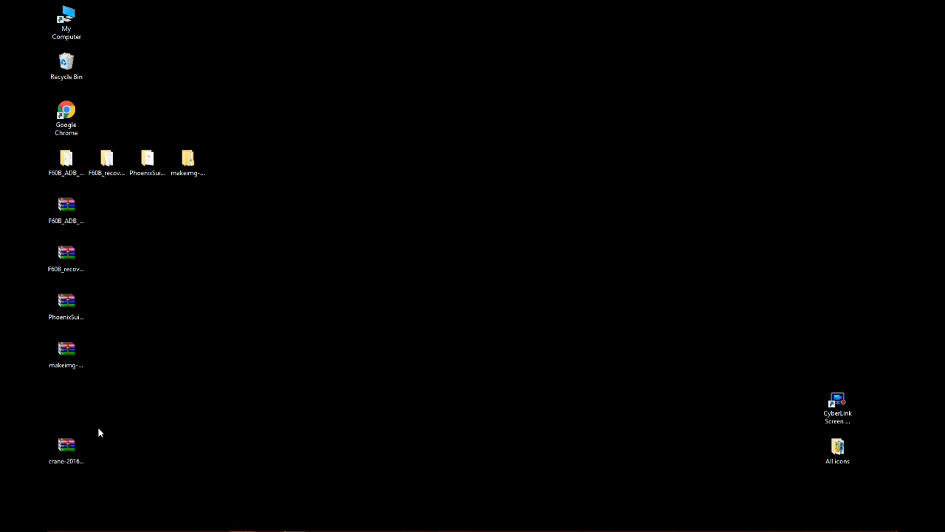
Extract crane-20160514.zip into its own crane-20160514 folder and place that folder in the row of extracted folders on the Desktop.
{"action": "left_click", "coordinate": [65, 449]}
{"action": "right_click", "coordinate": [66, 449]}
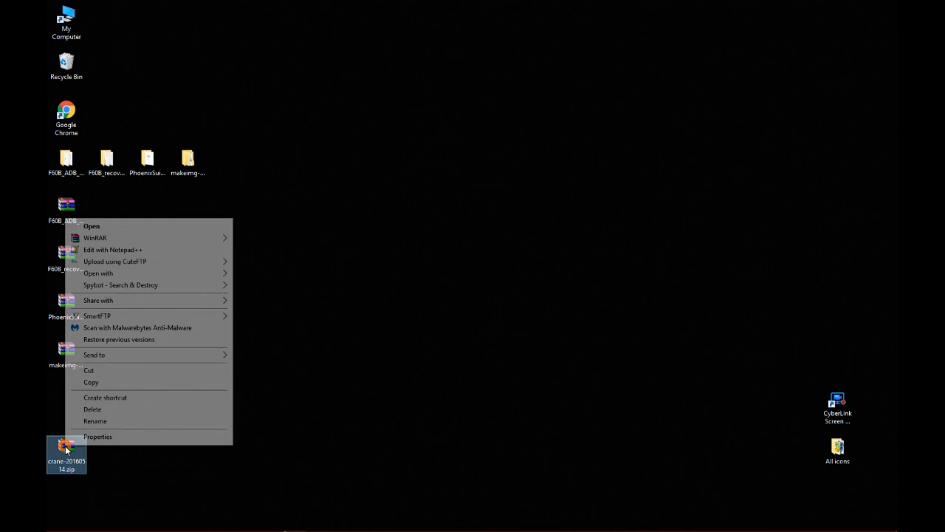
{"action": "left_click", "coordinate": [212, 239]}
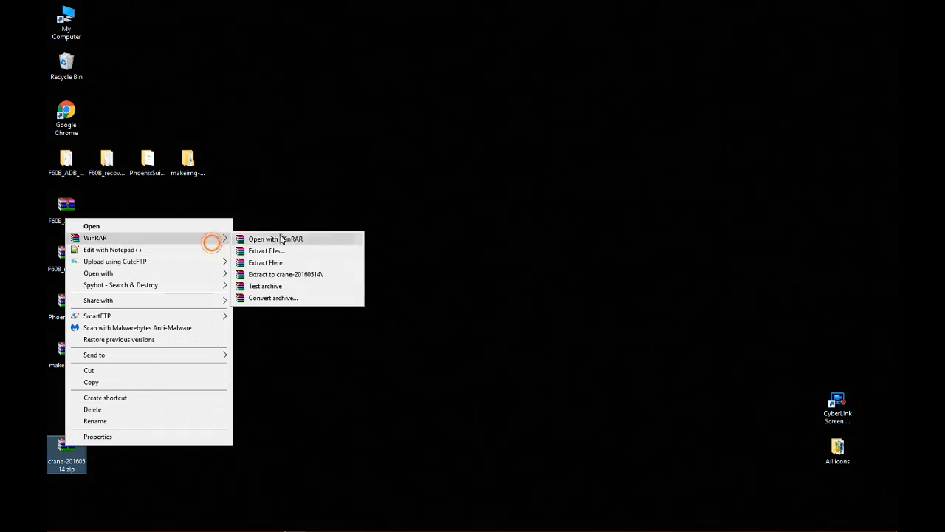
{"action": "left_click", "coordinate": [329, 276]}
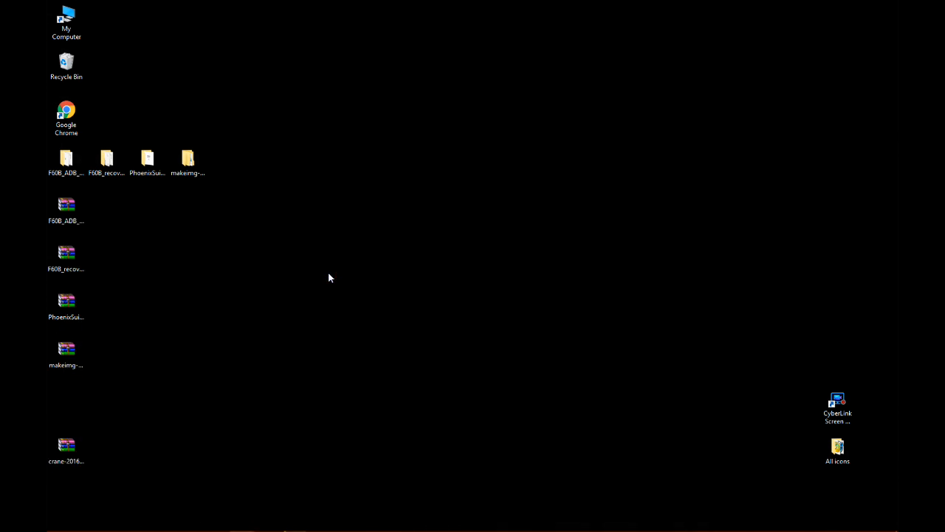
{"action": "left_click_drag", "start_coordinate": [66, 401], "coordinate": [265, 158]}
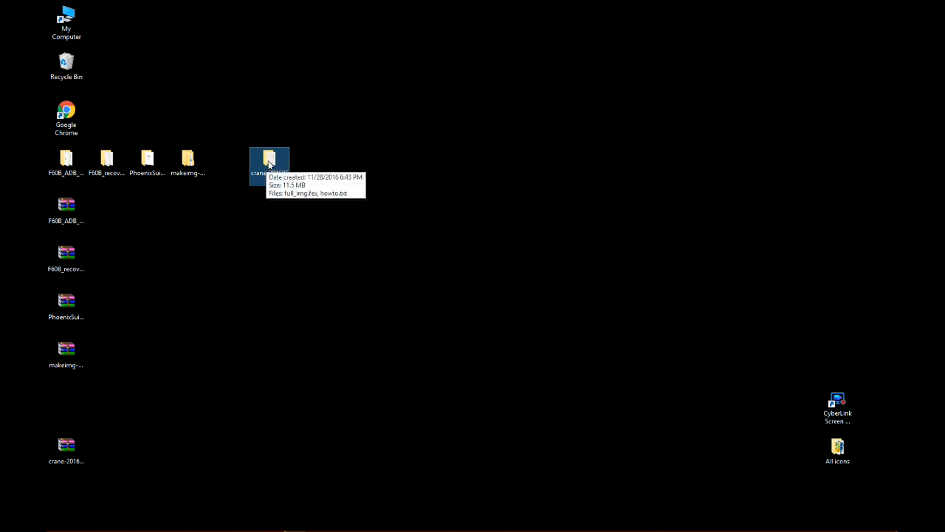
Copy the full_img.fex file from the extracted crane-20160514 folder.
{"action": "double_click", "coordinate": [269, 164]}
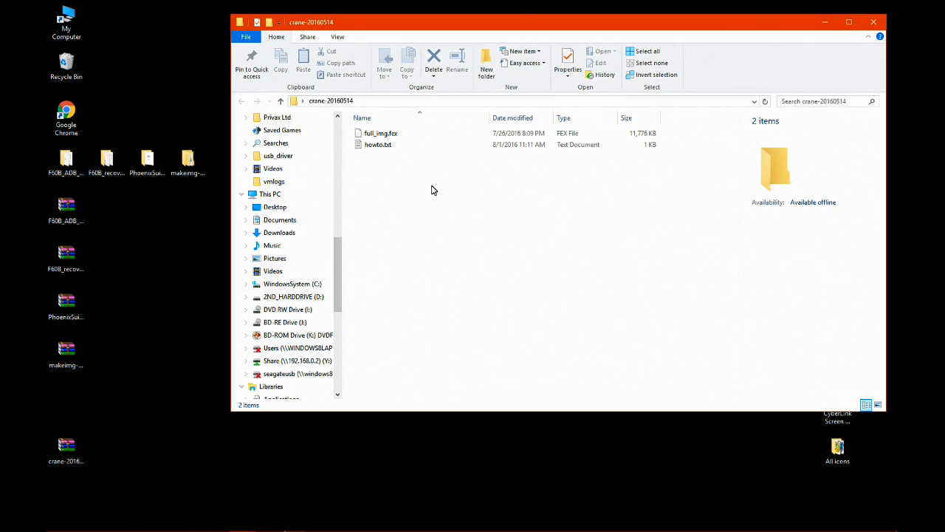
{"action": "left_click", "coordinate": [362, 133]}
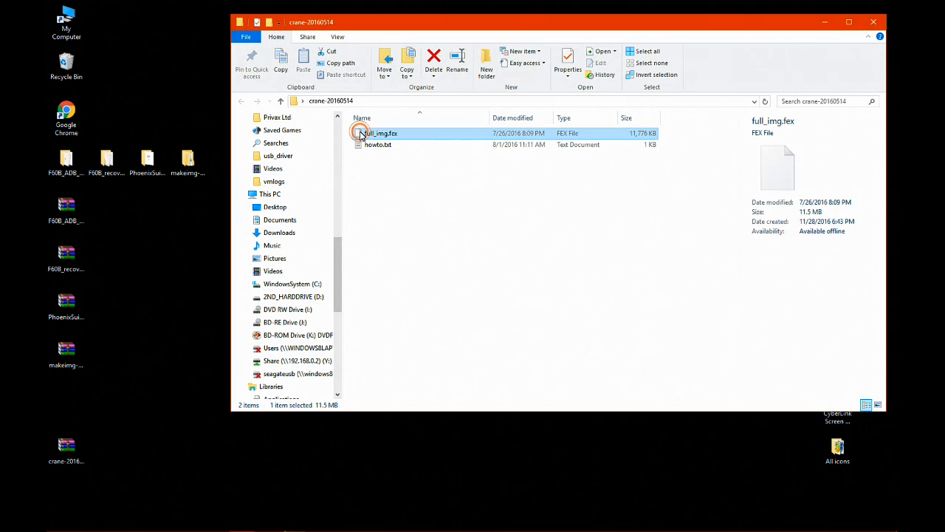
{"action": "left_click", "coordinate": [281, 73]}
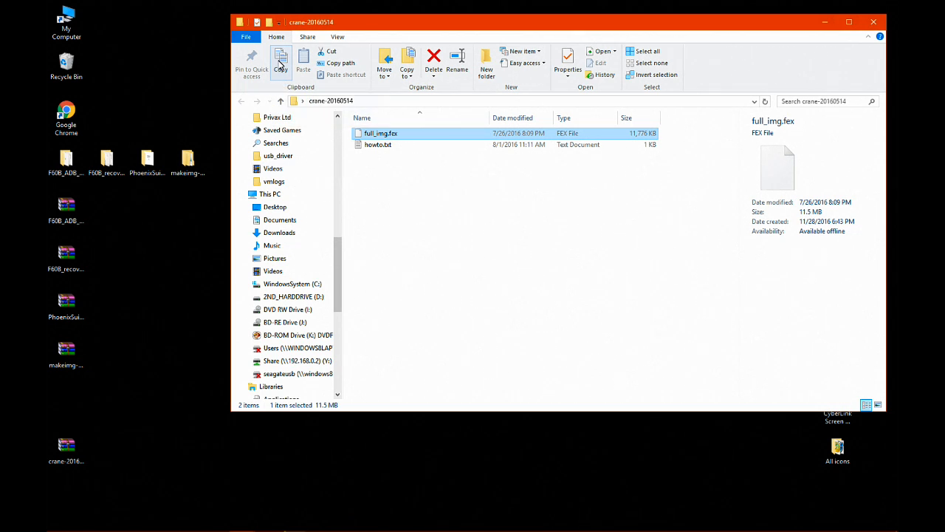
{"action": "left_click", "coordinate": [280, 64]}
Paste full_img.fex into the goprawn.img.dump folder inside makeimg-goprawn\makeimg on the Desktop.
{"action": "left_click", "coordinate": [188, 164]}
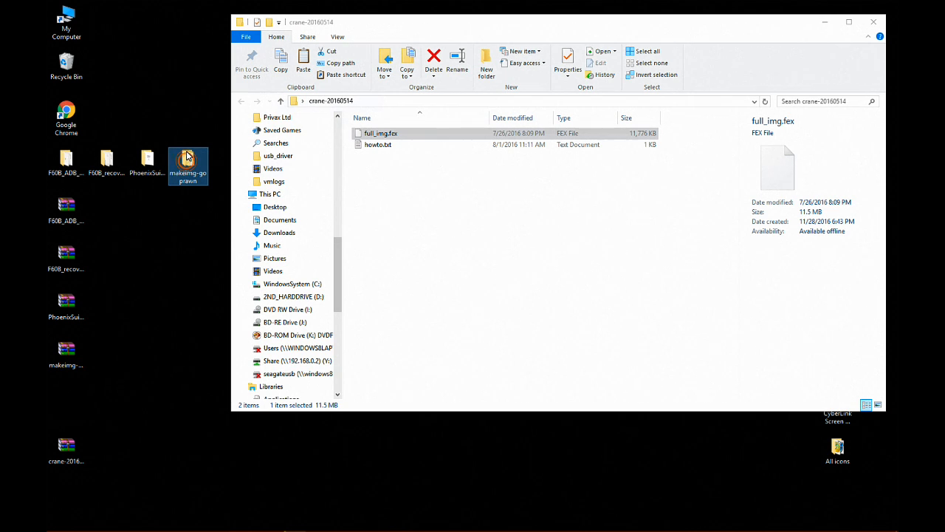
{"action": "double_click", "coordinate": [188, 164]}
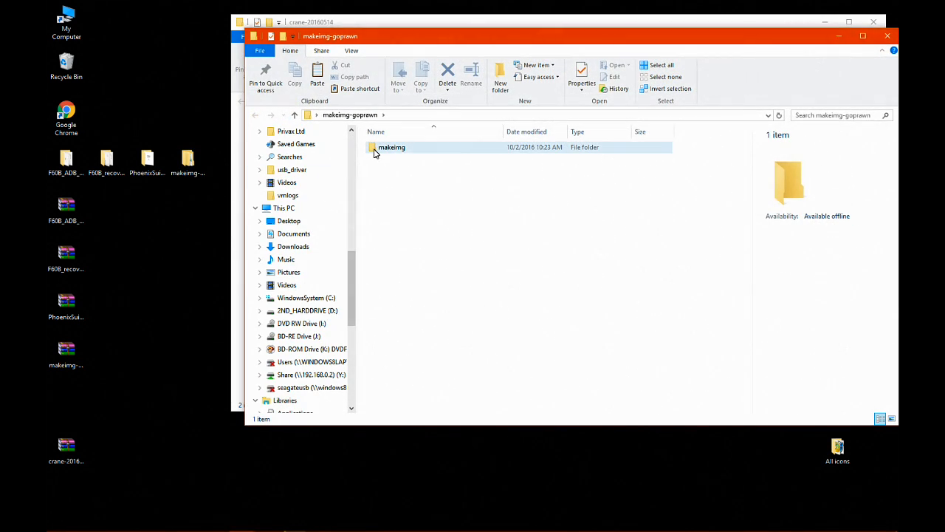
{"action": "double_click", "coordinate": [375, 150]}
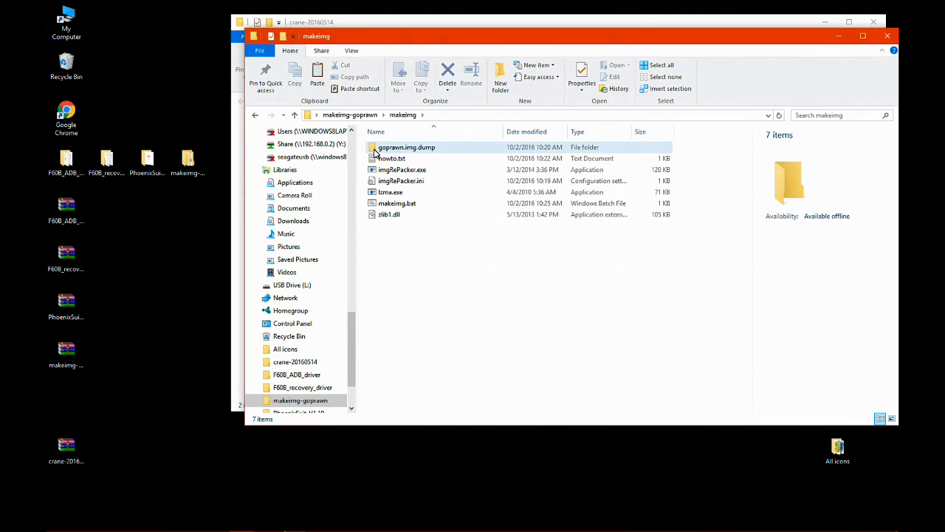
{"action": "double_click", "coordinate": [374, 150]}
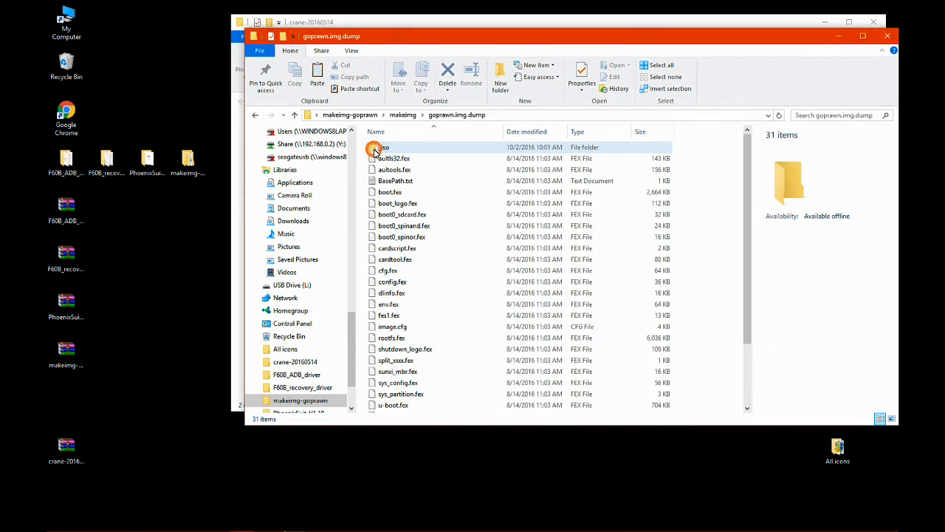
{"action": "left_click", "coordinate": [319, 77]}
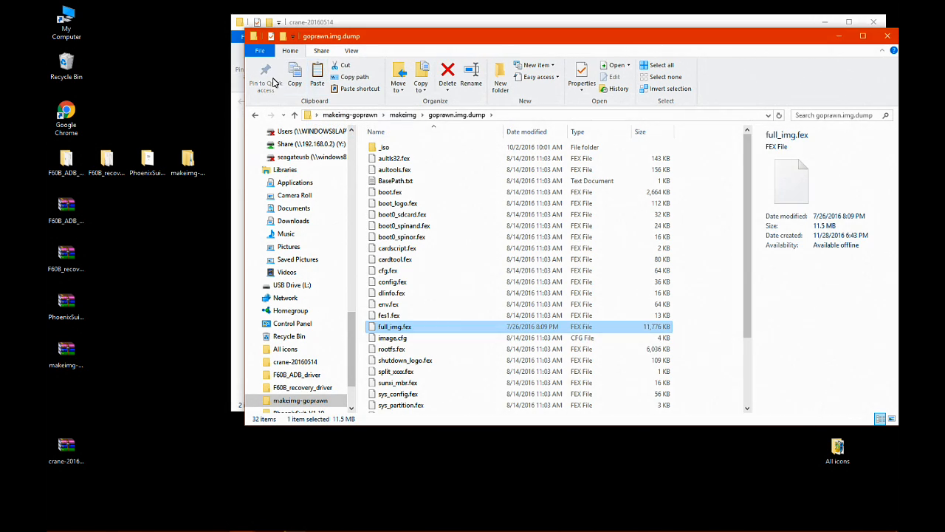
Return to the makeimg folder, run makeimg.bat to build the goprawn.img firmware image, and close the command window.
{"action": "left_click", "coordinate": [255, 115]}
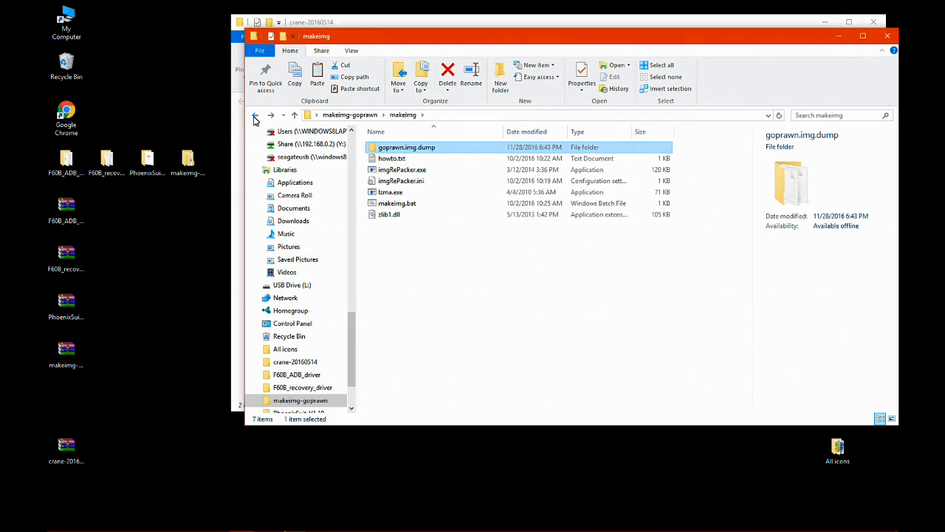
{"action": "left_click", "coordinate": [375, 204]}
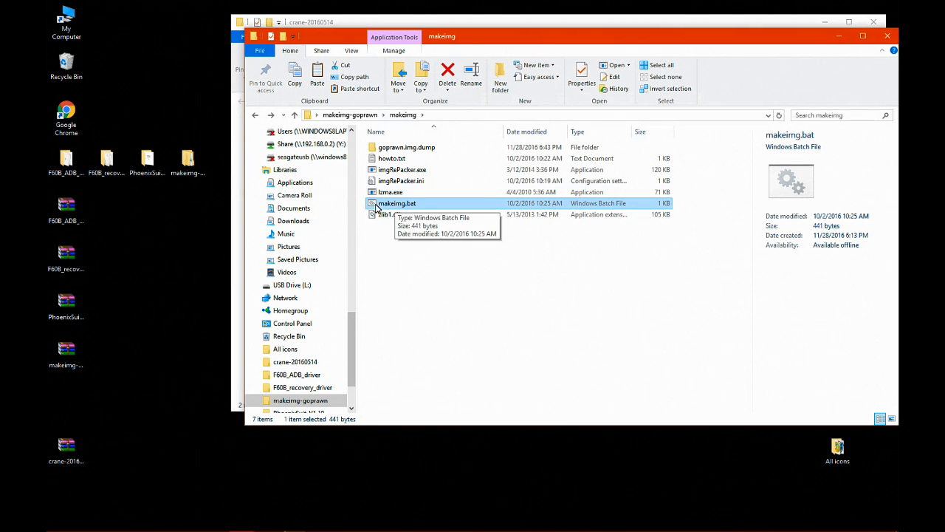
{"action": "double_click", "coordinate": [372, 205]}
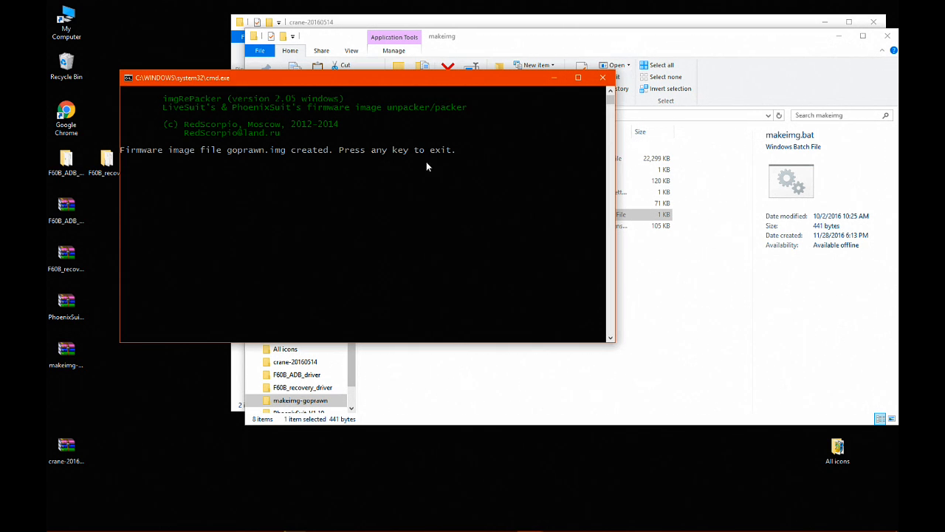
{"action": "left_click", "coordinate": [603, 79]}
Close the crane-20160514 folder window and select goprawn.img in the makeimg folder.
{"action": "left_click_drag", "start_coordinate": [486, 53], "coordinate": [430, 113]}
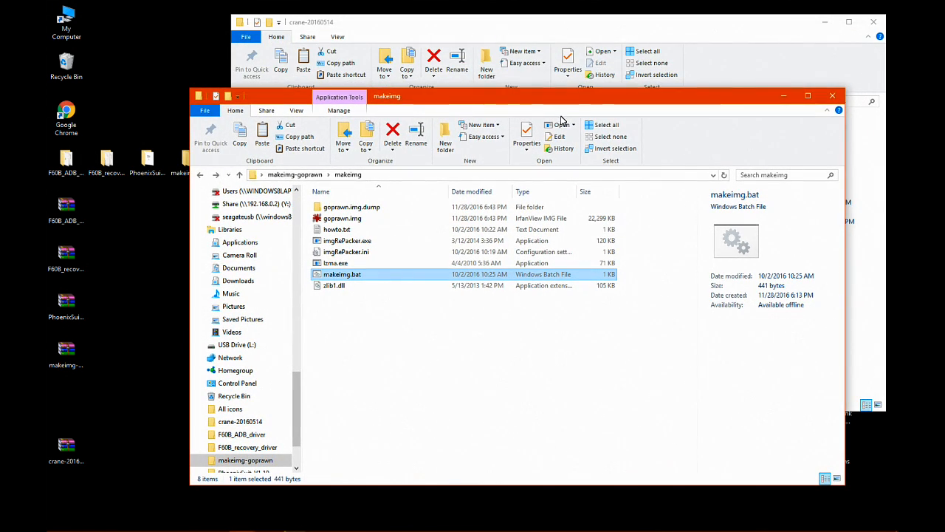
{"action": "left_click", "coordinate": [710, 47]}
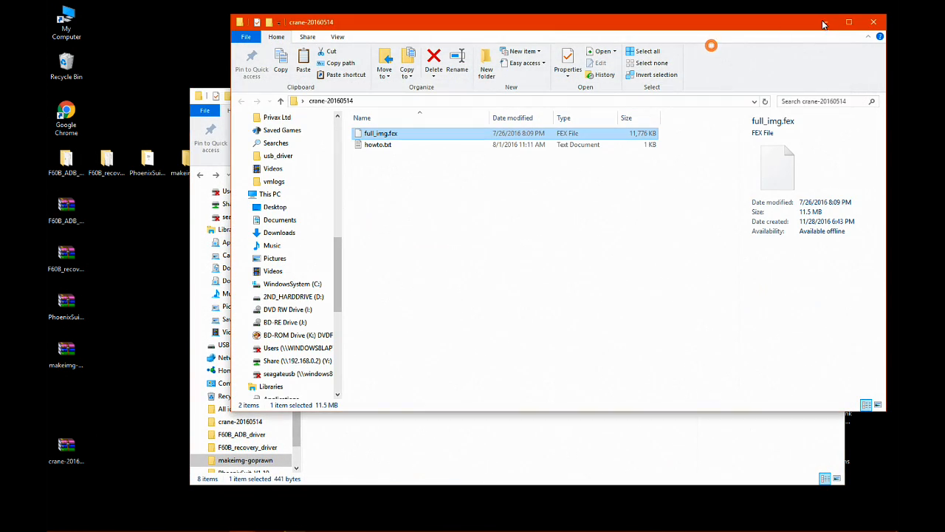
{"action": "left_click", "coordinate": [875, 24]}
{"action": "left_click", "coordinate": [333, 218]}
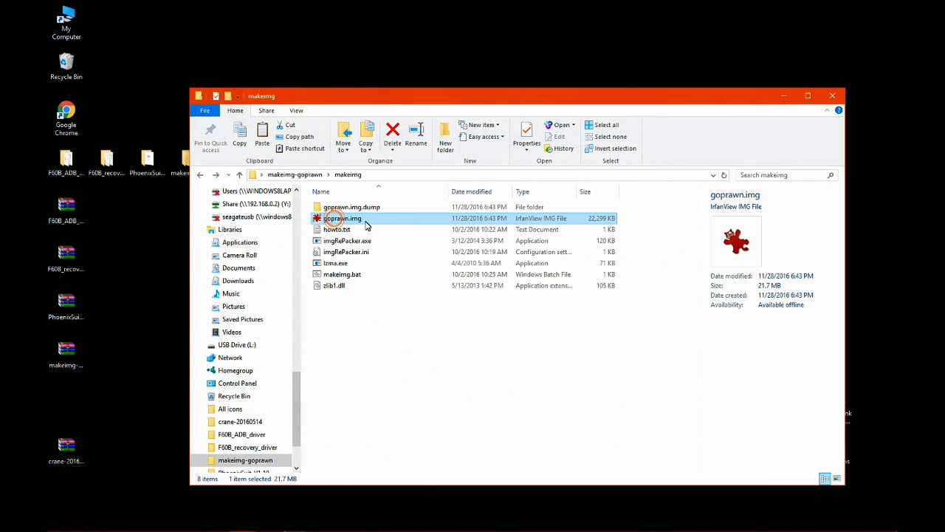
Open the PhoenixSuit_V1.10 folder on the Desktop and launch PhoenixSuit.exe from its inner PhoenixSuit_V1.10 folder.
{"action": "left_click", "coordinate": [144, 166]}
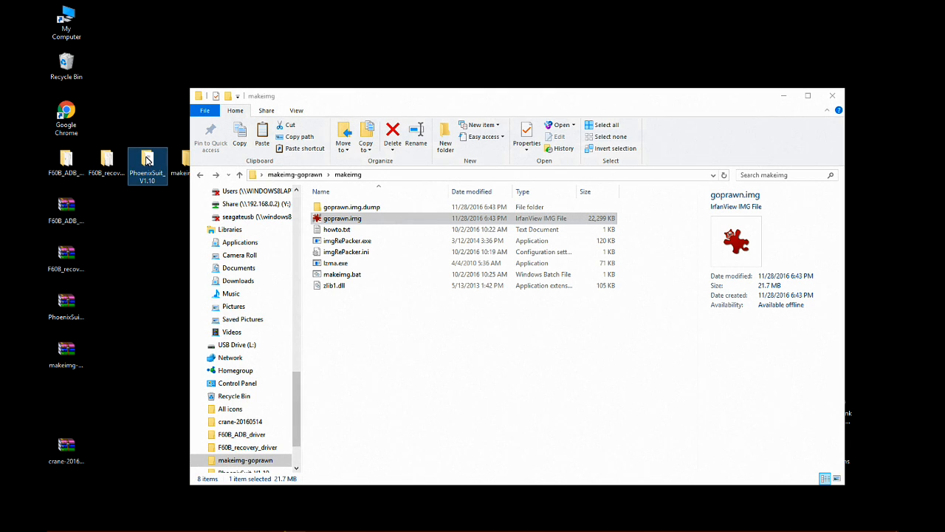
{"action": "double_click", "coordinate": [146, 161]}
{"action": "left_click", "coordinate": [340, 221]}
{"action": "double_click", "coordinate": [340, 221]}
{"action": "scroll", "coordinate": [454, 318], "scroll_direction": "down", "scroll_amount": 10}
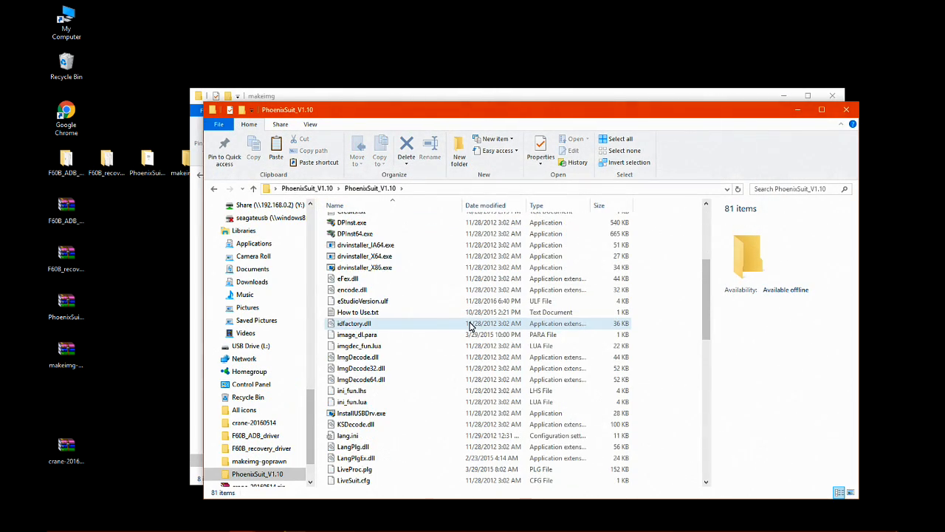
{"action": "scroll", "coordinate": [471, 326], "scroll_direction": "down", "scroll_amount": 4}
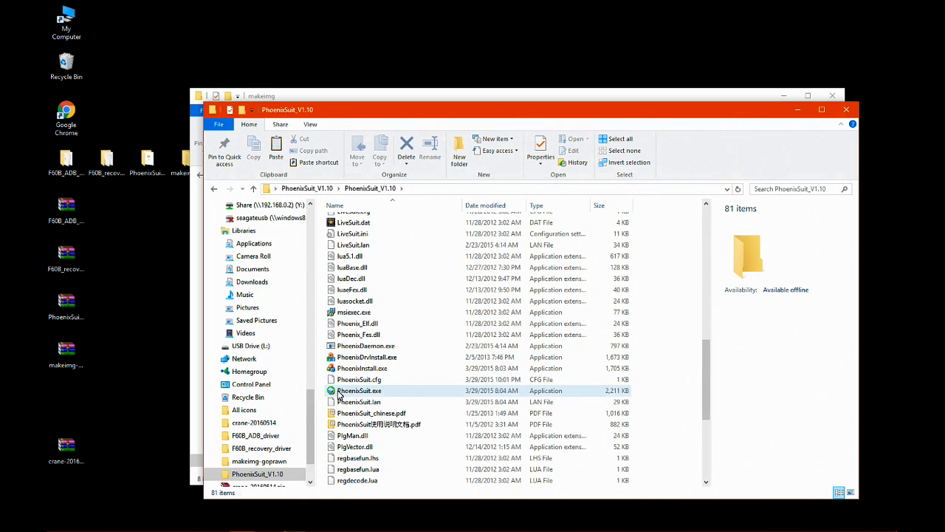
{"action": "double_click", "coordinate": [340, 392]}
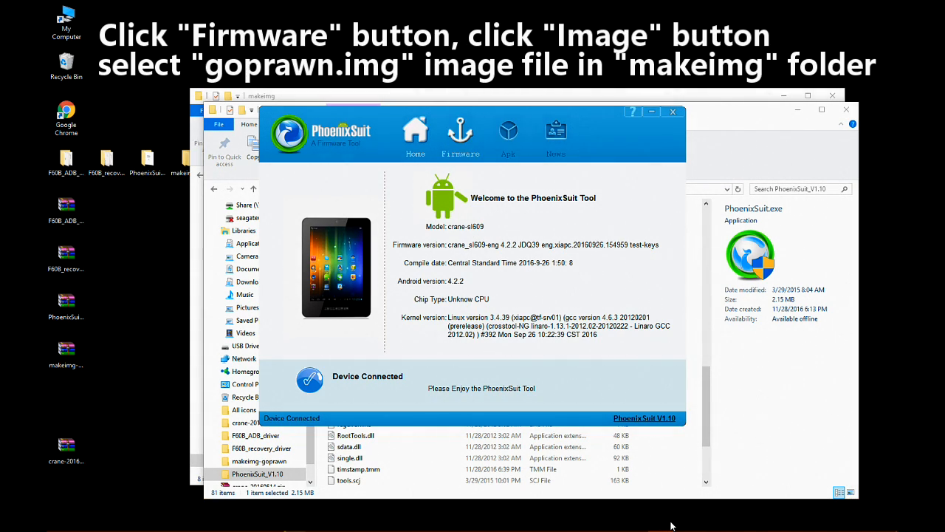
Choose goprawn.img from makeimg-goprawn\makeimg on the Desktop as the firmware upgrade image in PhoenixSuit.
{"action": "left_click", "coordinate": [460, 131]}
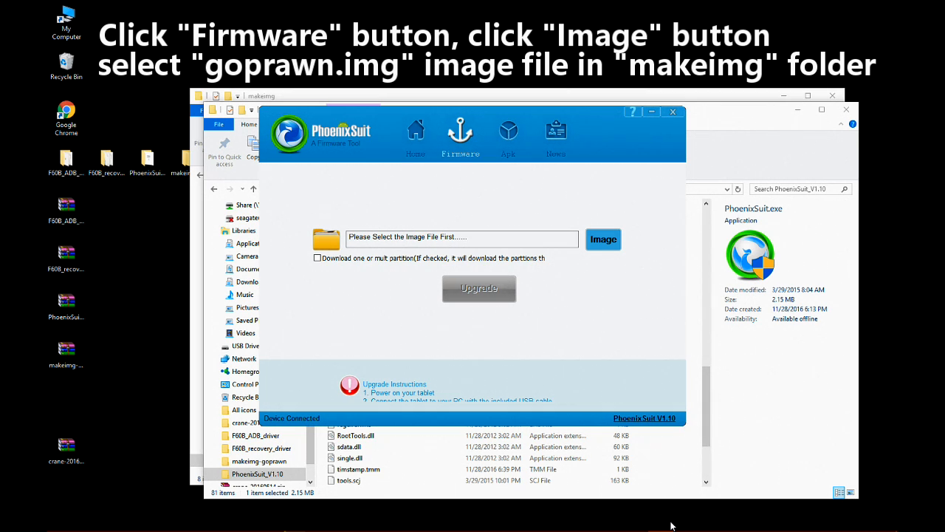
{"action": "left_click", "coordinate": [605, 239]}
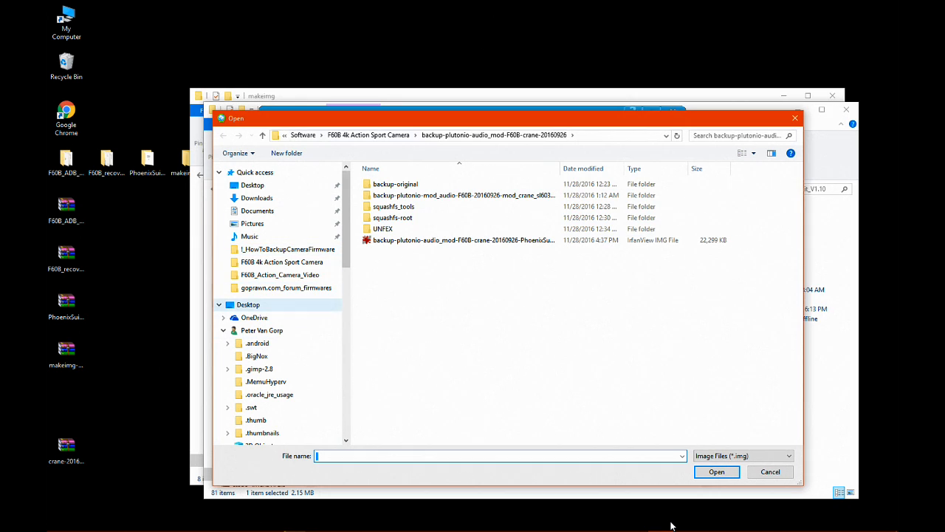
{"action": "left_click", "coordinate": [248, 305]}
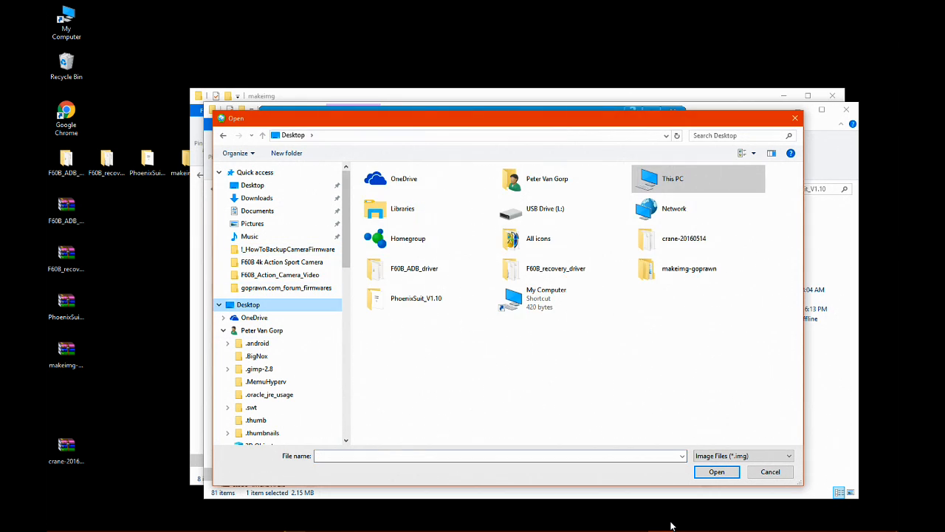
{"action": "left_click", "coordinate": [689, 268]}
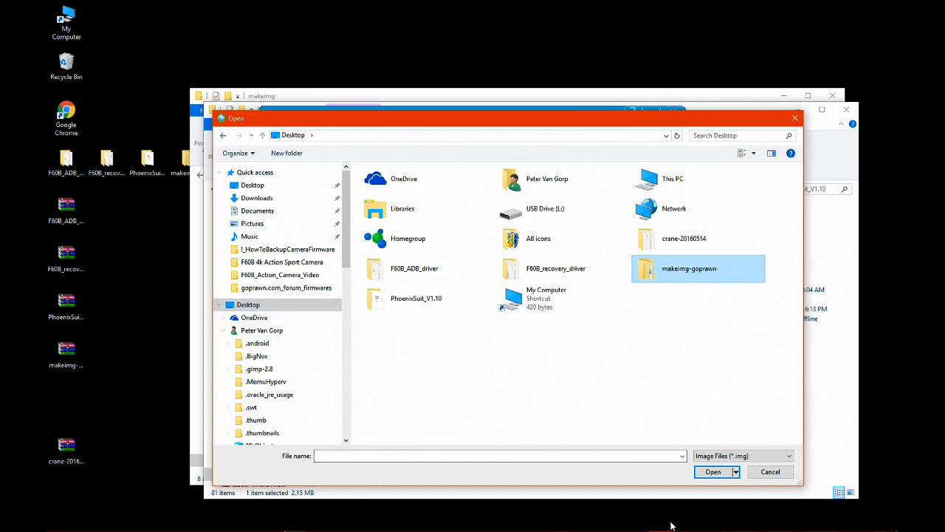
{"action": "double_click", "coordinate": [689, 268]}
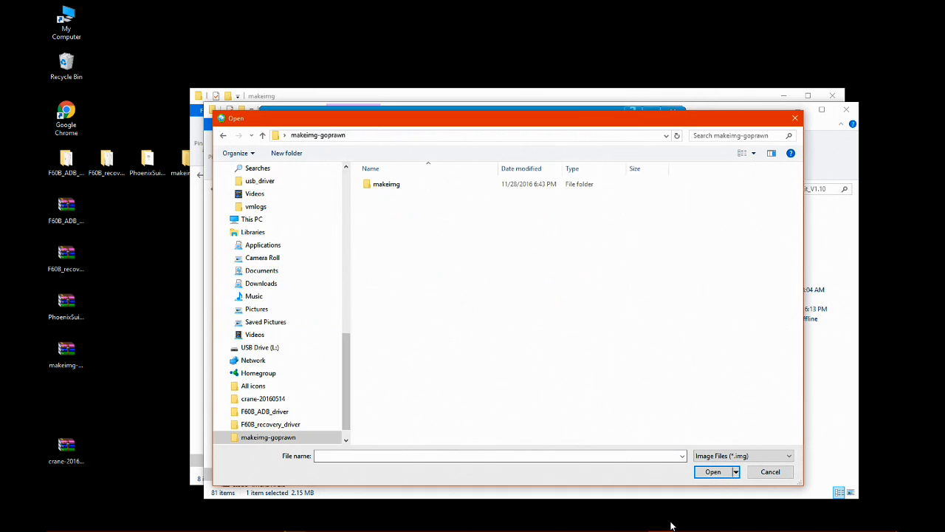
{"action": "left_click", "coordinate": [386, 184]}
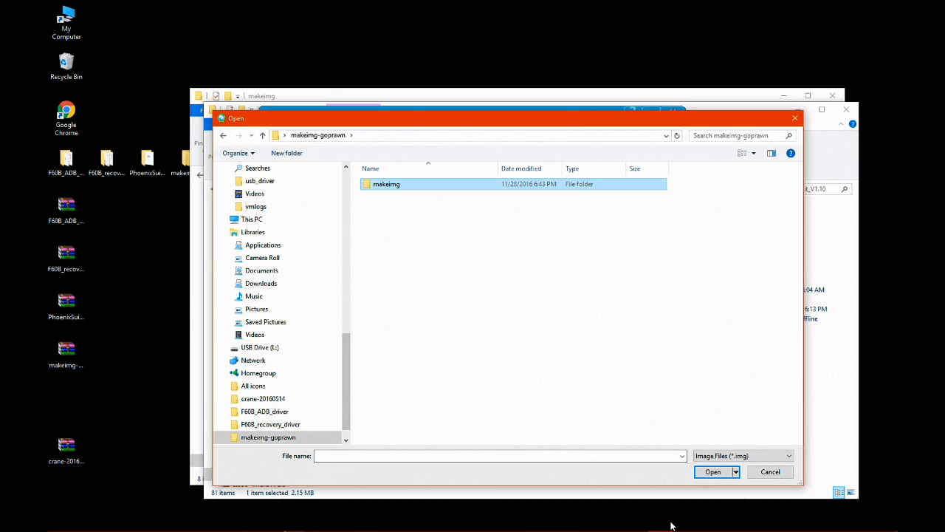
{"action": "double_click", "coordinate": [386, 184]}
{"action": "left_click", "coordinate": [391, 195]}
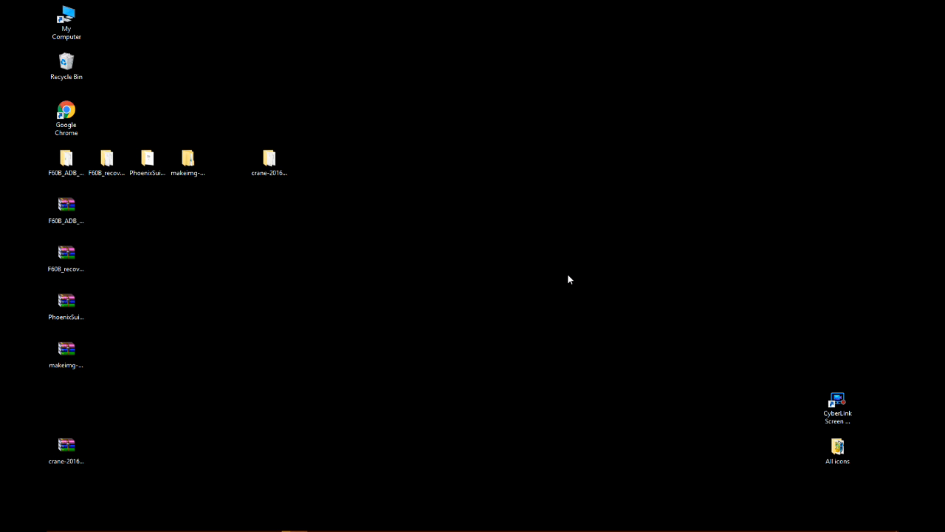
Search Windows for "device manager", open Device Manager, and enlarge its window to show more of the device list.
{"action": "key", "text": "super"}
{"action": "type", "text": "d"}
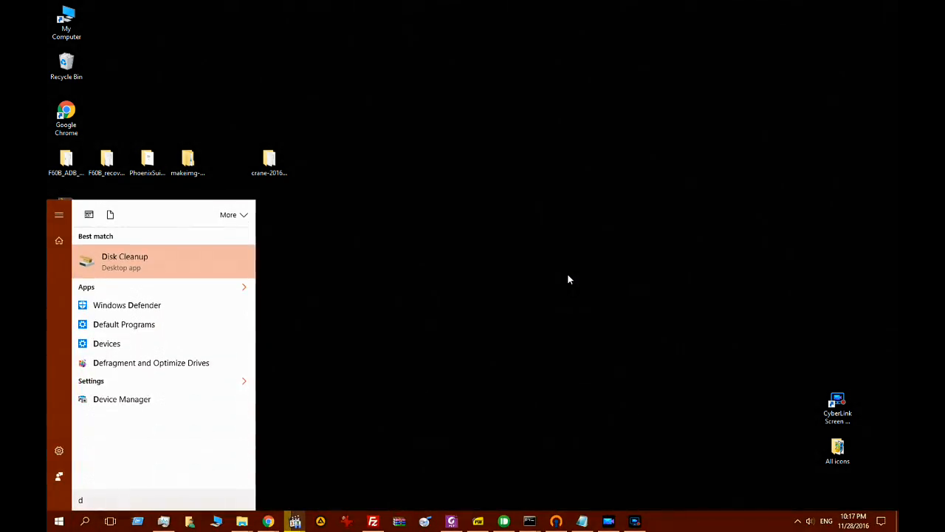
{"action": "type", "text": "evice "}
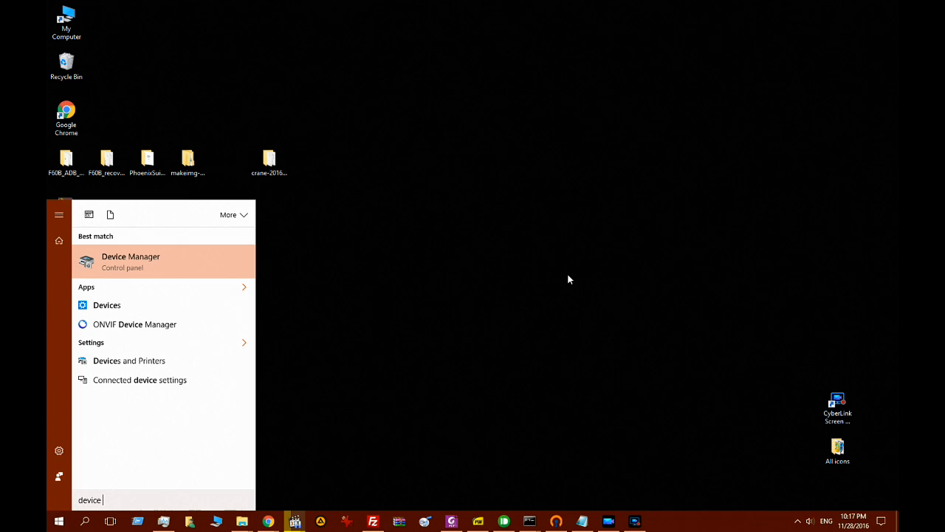
{"action": "type", "text": "manager"}
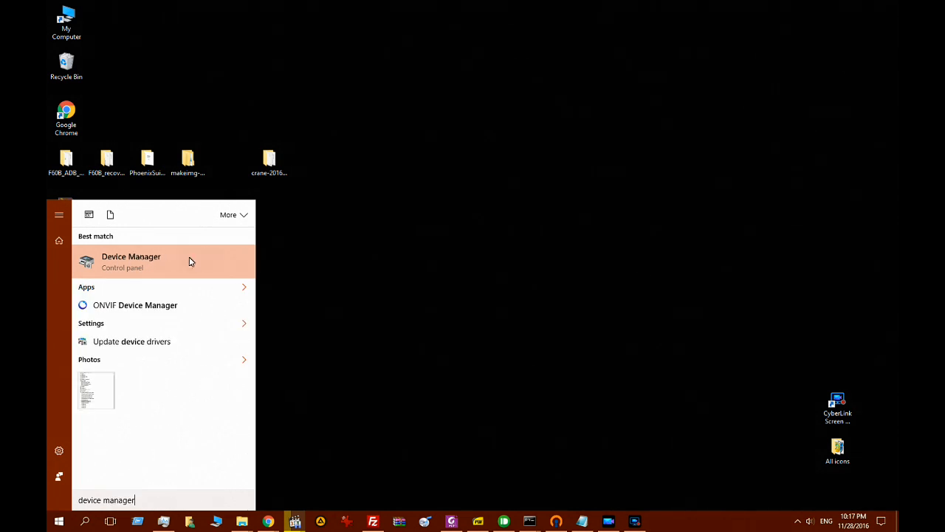
{"action": "left_click", "coordinate": [136, 264]}
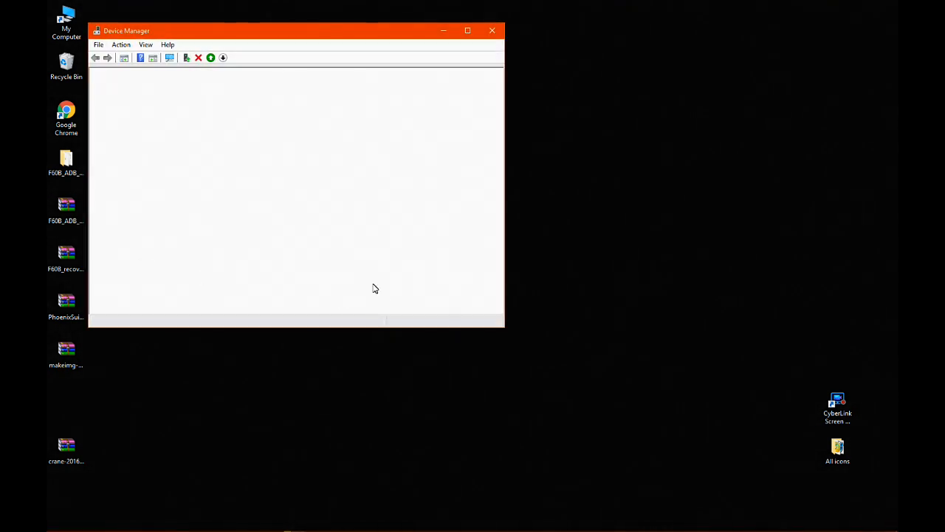
{"action": "left_click_drag", "start_coordinate": [504, 331], "coordinate": [505, 518]}
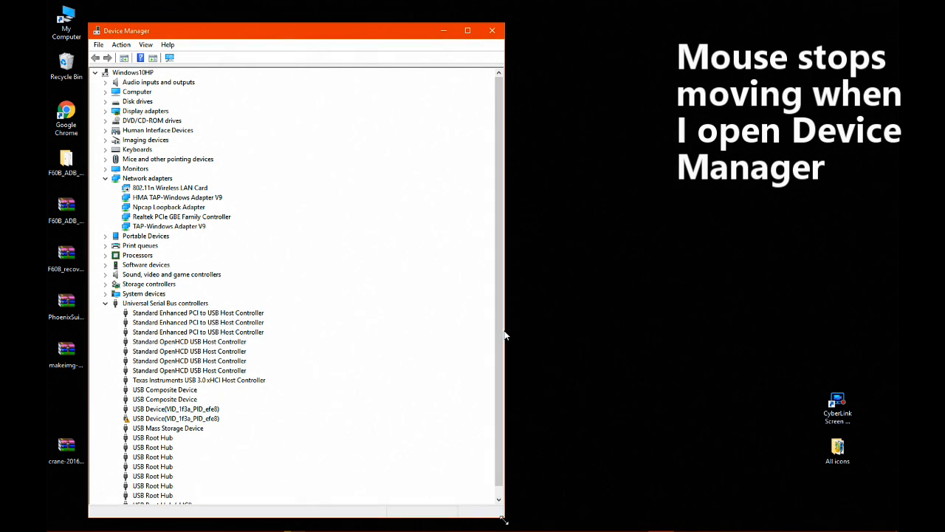
Update the driver of the first USB Device(VID_1f3a_PID_efe8) manually from the F60B_recovery_driver folder on the Desktop, and close the update wizard.
{"action": "scroll", "coordinate": [505, 336], "scroll_direction": "down", "scroll_amount": 1}
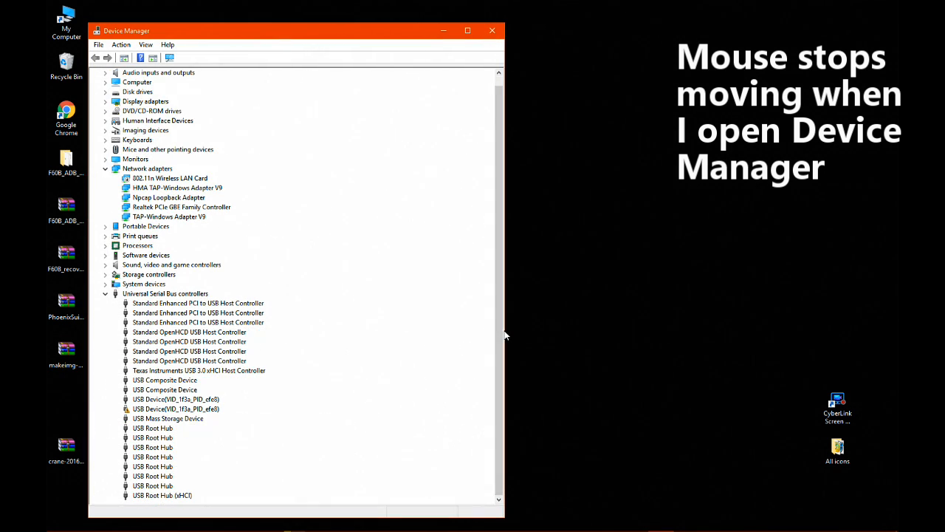
{"action": "left_click", "coordinate": [176, 400]}
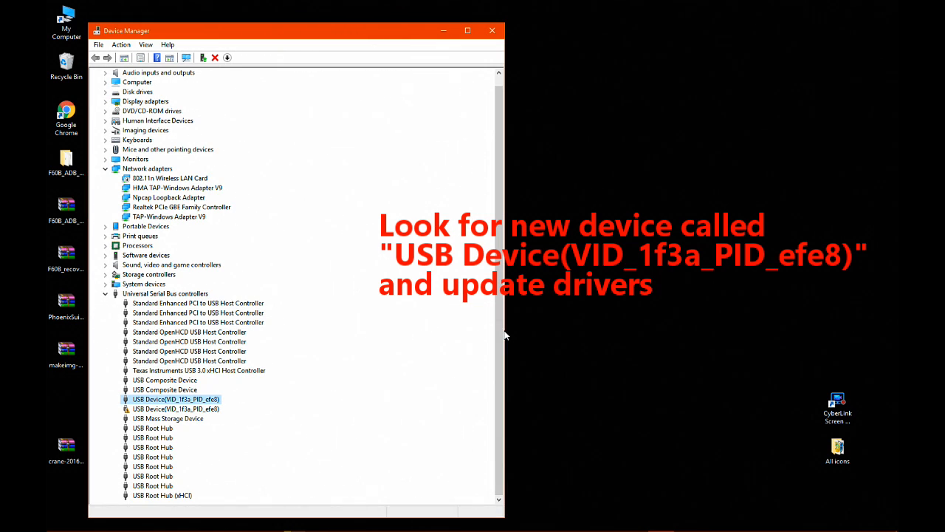
{"action": "right_click", "coordinate": [197, 398]}
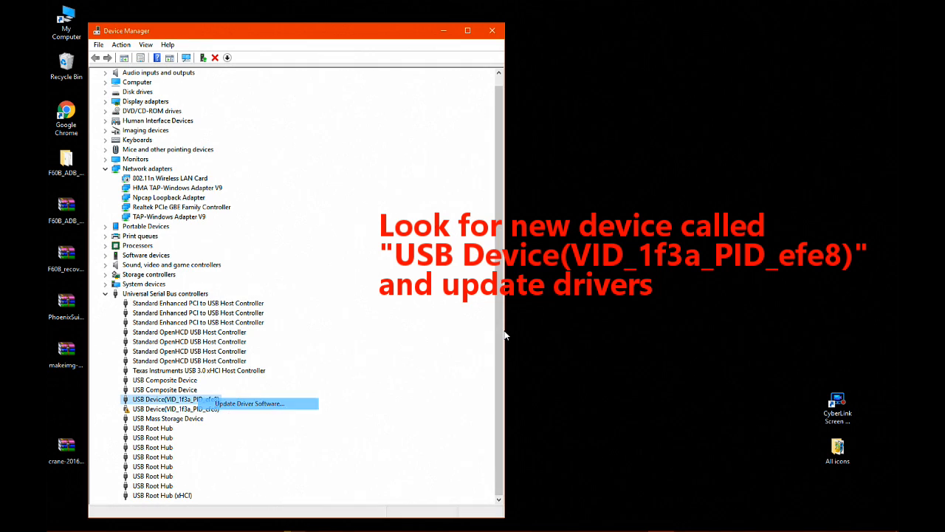
{"action": "key", "text": "Return"}
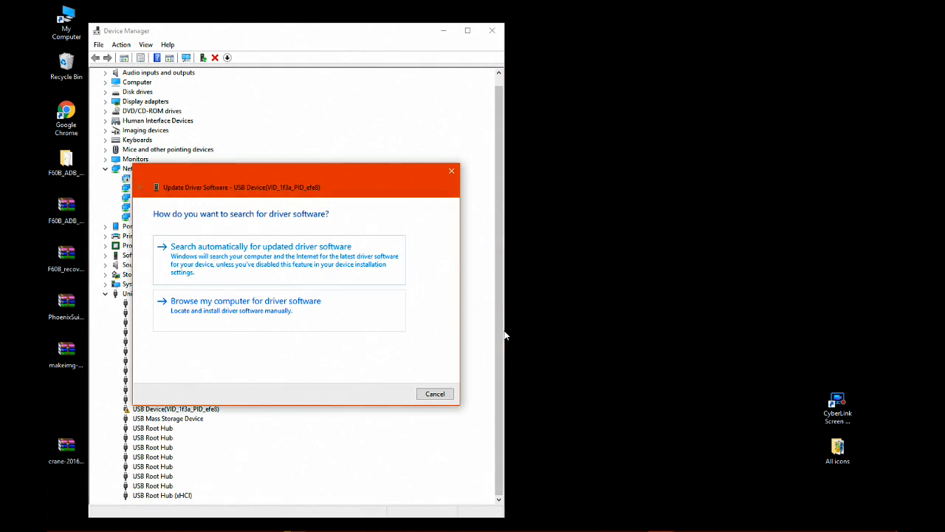
{"action": "key", "text": "Return"}
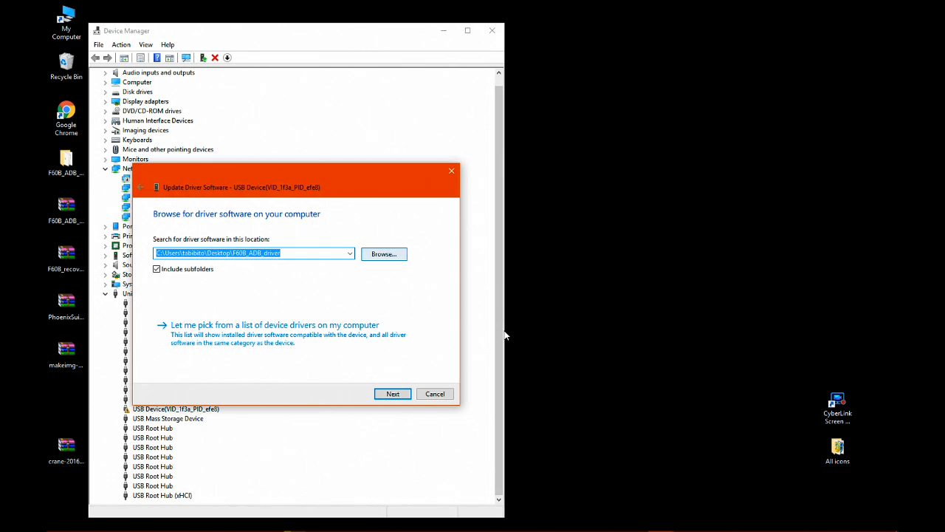
{"action": "key", "text": "Tab"}
{"action": "key", "text": "Return"}
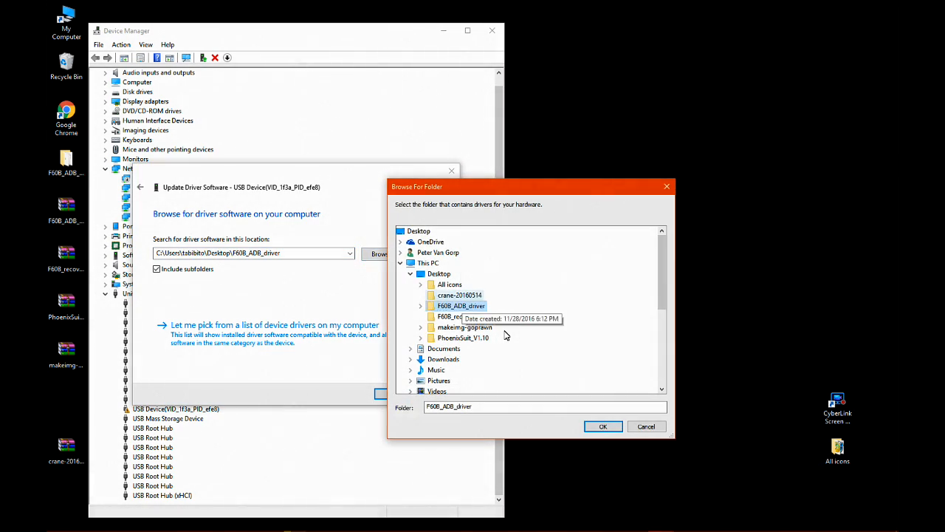
{"action": "key", "text": "Down"}
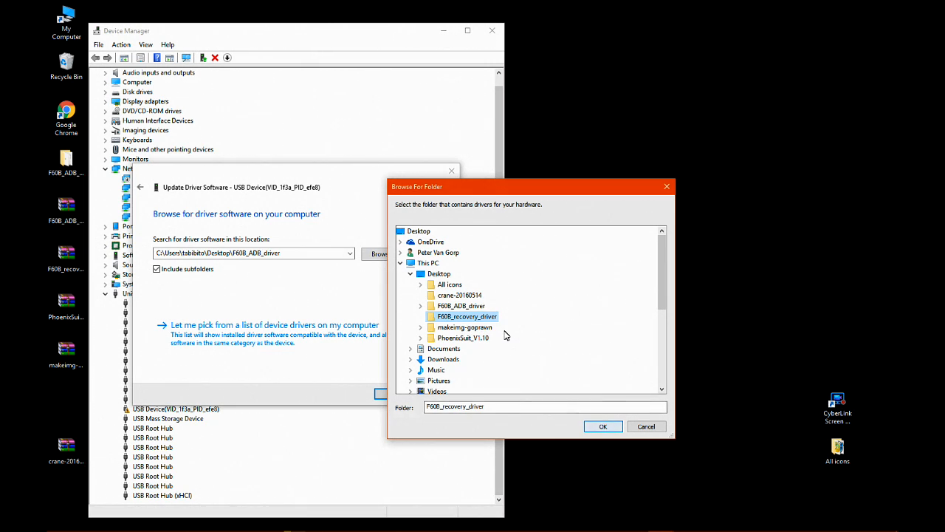
{"action": "key", "text": "Return"}
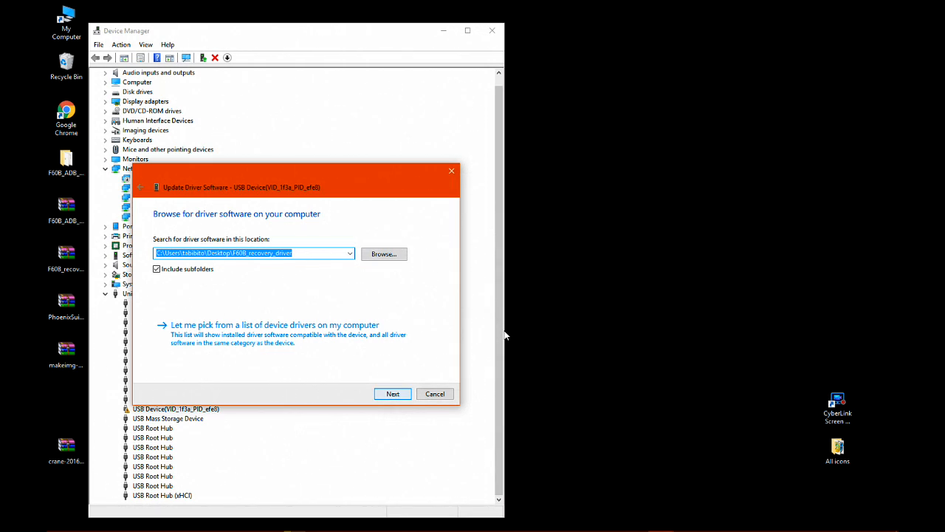
{"action": "key", "text": "Return"}
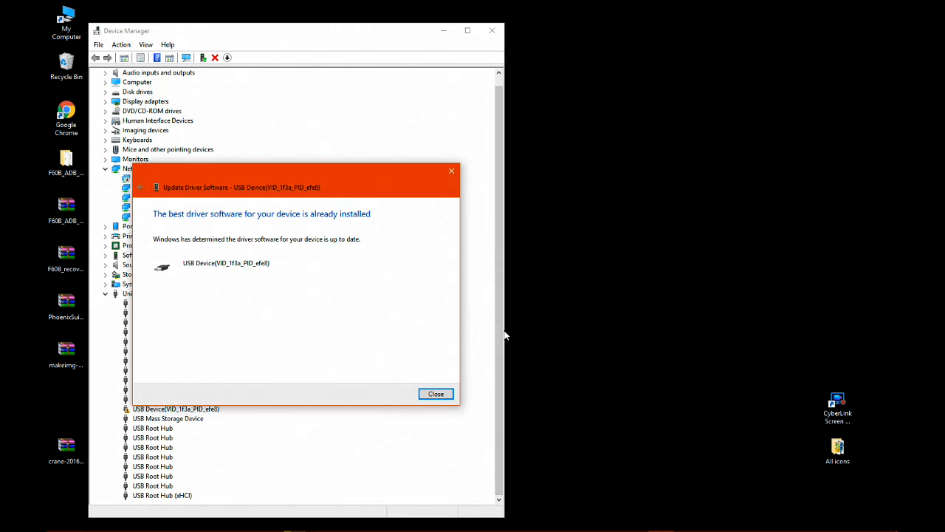
{"action": "key", "text": "Return"}
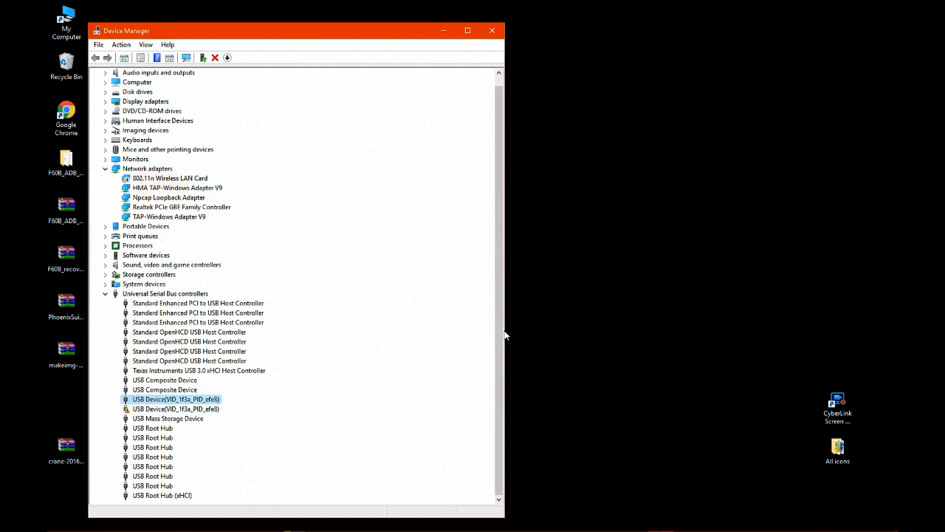
Start a manual driver update for the second USB Device(VID_1f3a_PID_efe8), choosing PhoenixSuit_V1.10\PhoenixSuit_V1.10\Drivers on the Desktop as the search location.
{"action": "key", "text": "shift+F10"}
{"action": "key", "text": "Down"}
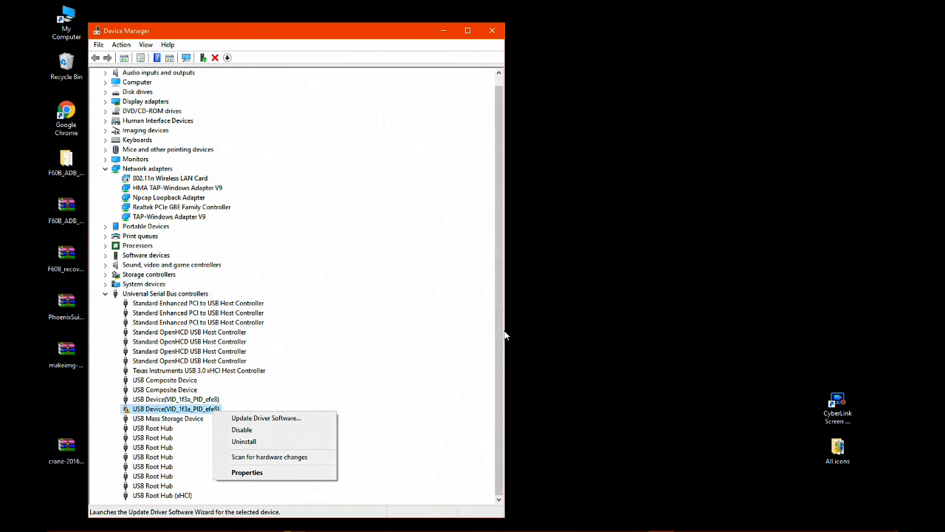
{"action": "key", "text": "Down"}
{"action": "key", "text": "Return"}
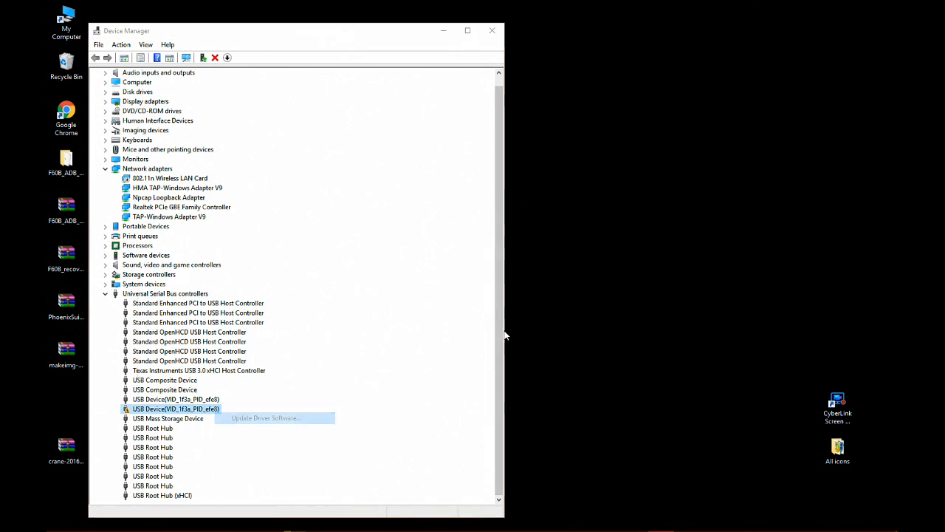
{"action": "key", "text": "Down"}
{"action": "key", "text": "Return"}
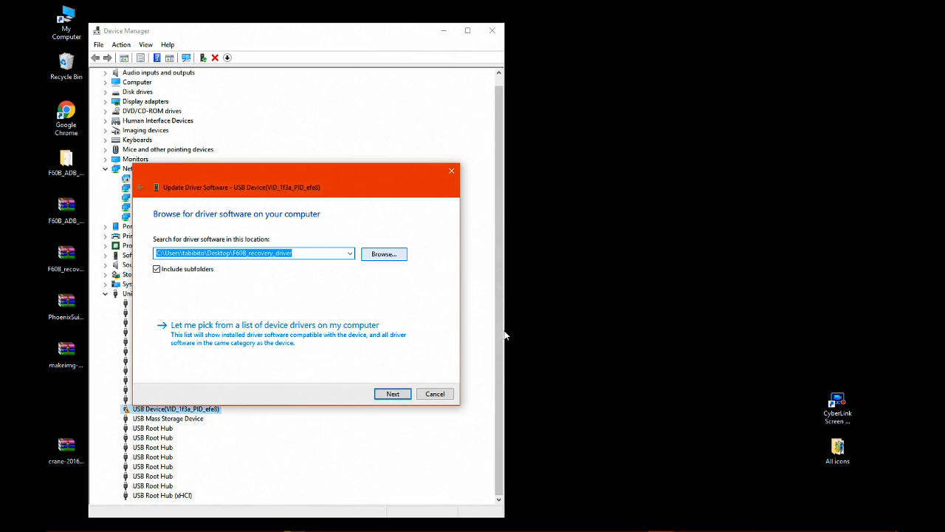
{"action": "key", "text": "Tab"}
{"action": "key", "text": "Return"}
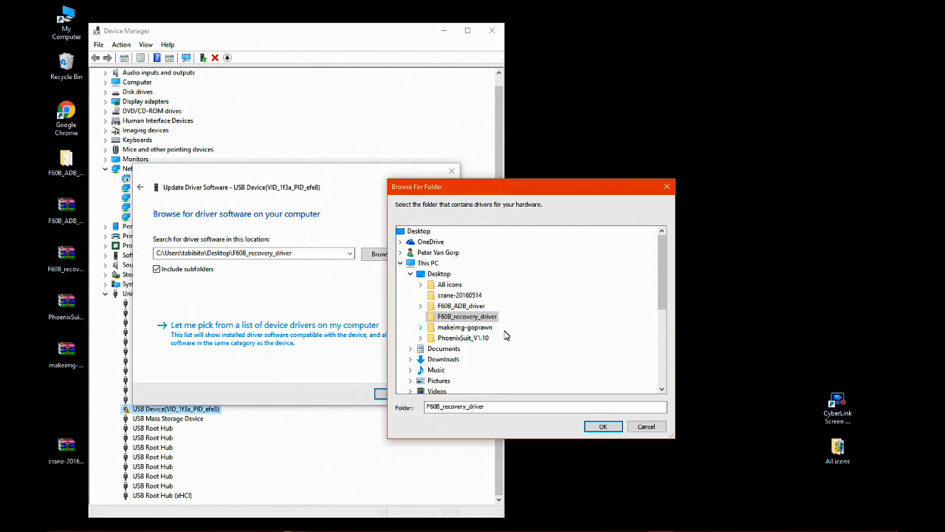
{"action": "left_click", "coordinate": [447, 337]}
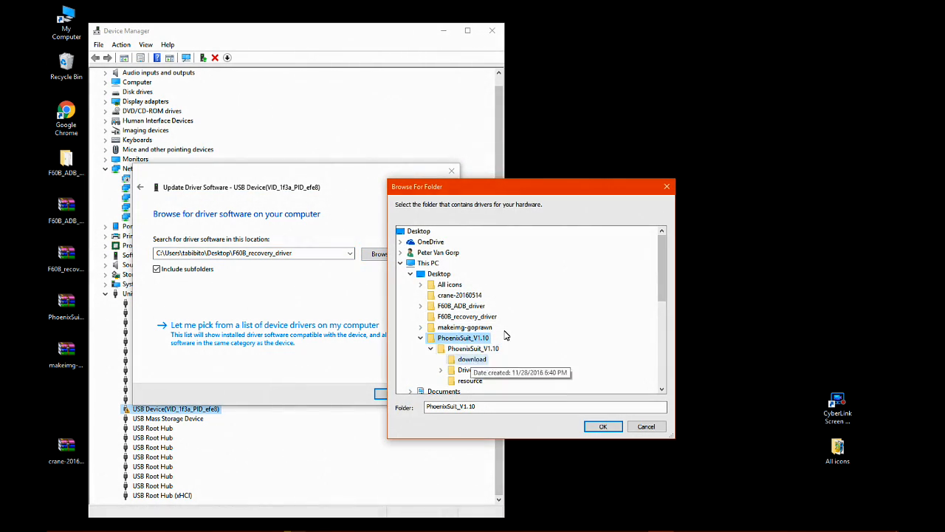
{"action": "left_click", "coordinate": [468, 370]}
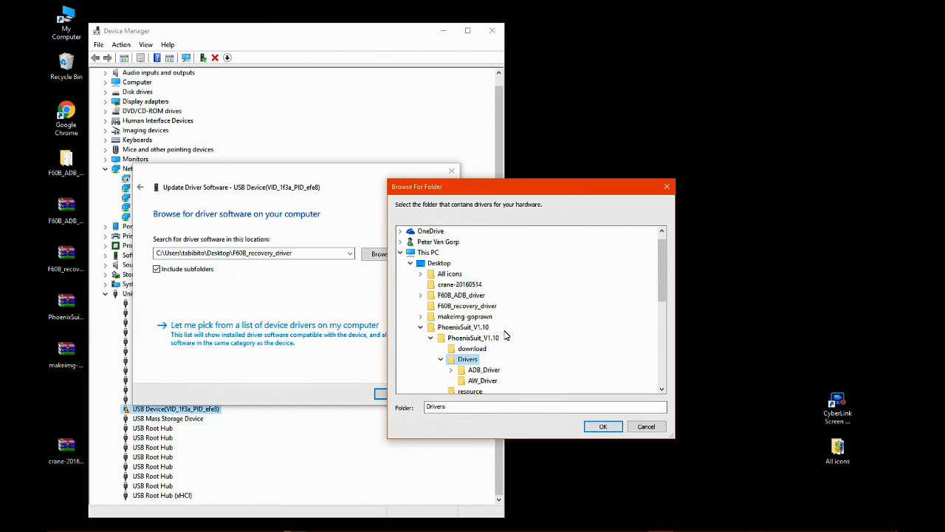
{"action": "key", "text": "Return"}
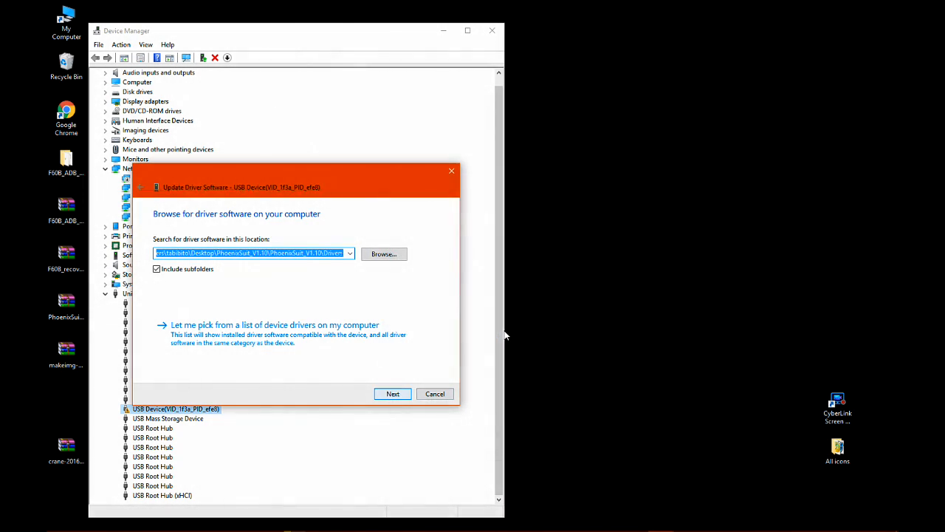
Run the driver update from the chosen Drivers folder, and close the update wizard and Device Manager.
{"action": "key", "text": "Return"}
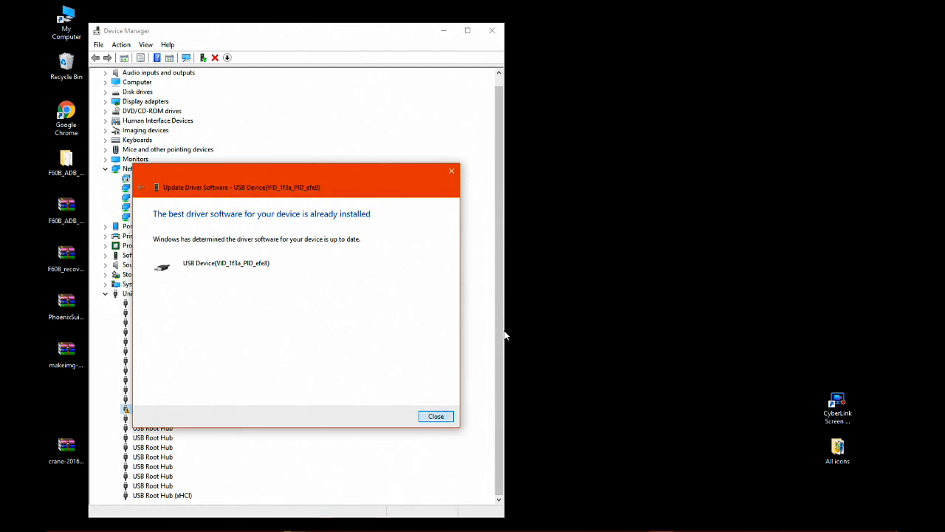
{"action": "key", "text": "Return"}
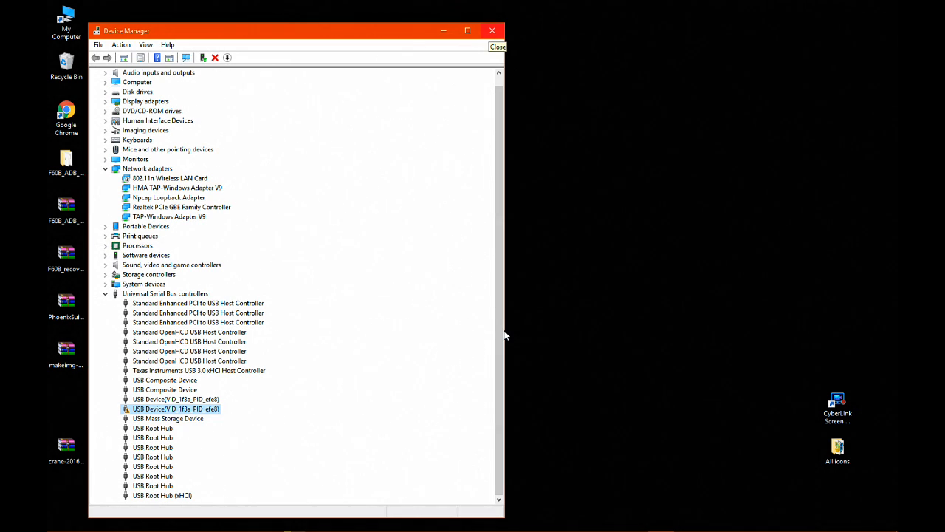
{"action": "left_click", "coordinate": [493, 30]}
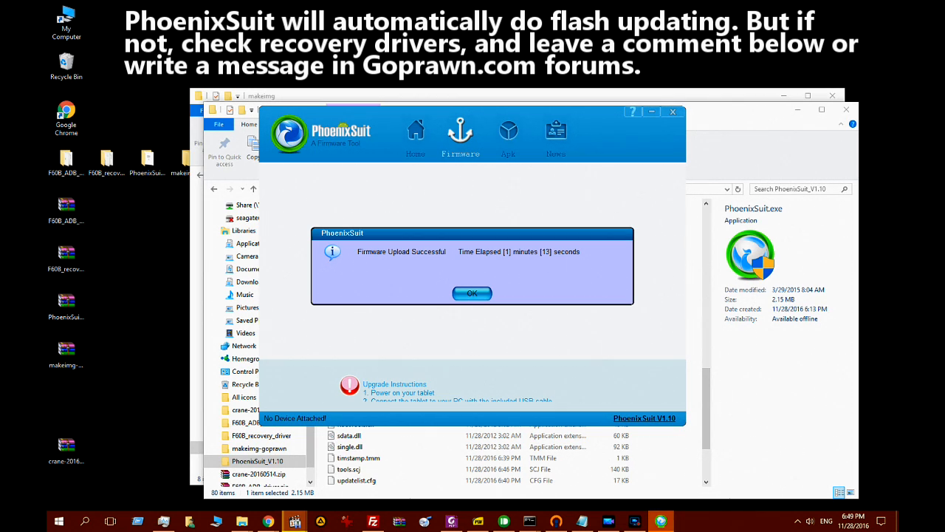
Acknowledge the finished firmware upload and close PhoenixSuit together with the PhoenixSuit_V1.10 and makeimg folder windows.
{"action": "left_click", "coordinate": [470, 293]}
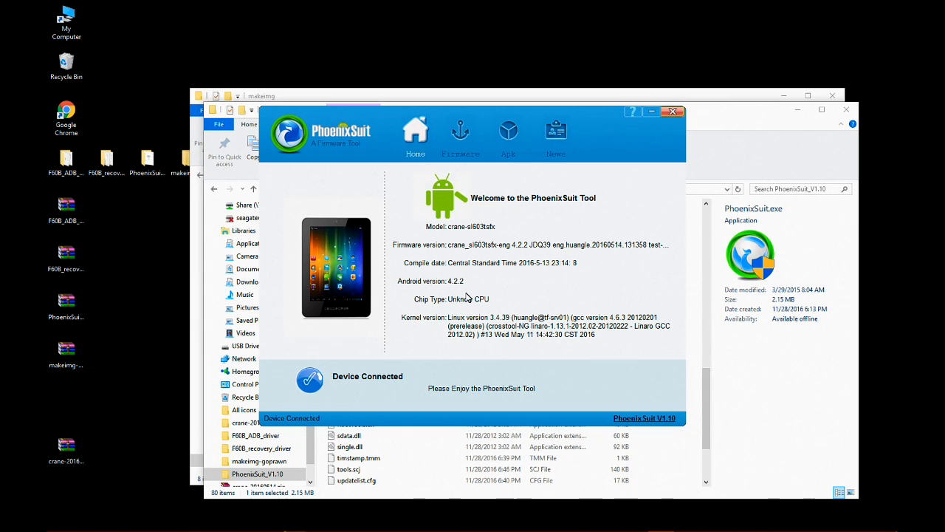
{"action": "left_click", "coordinate": [672, 112]}
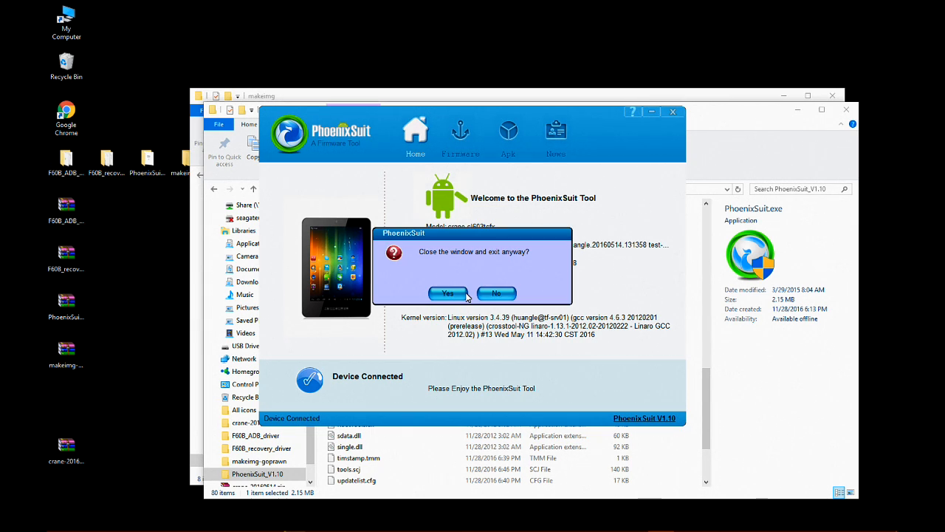
{"action": "left_click", "coordinate": [448, 293]}
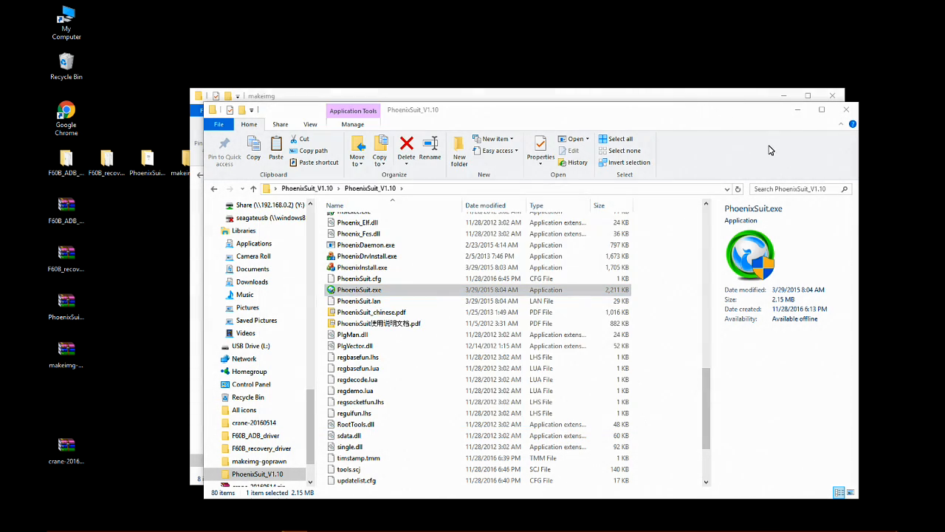
{"action": "left_click", "coordinate": [845, 109]}
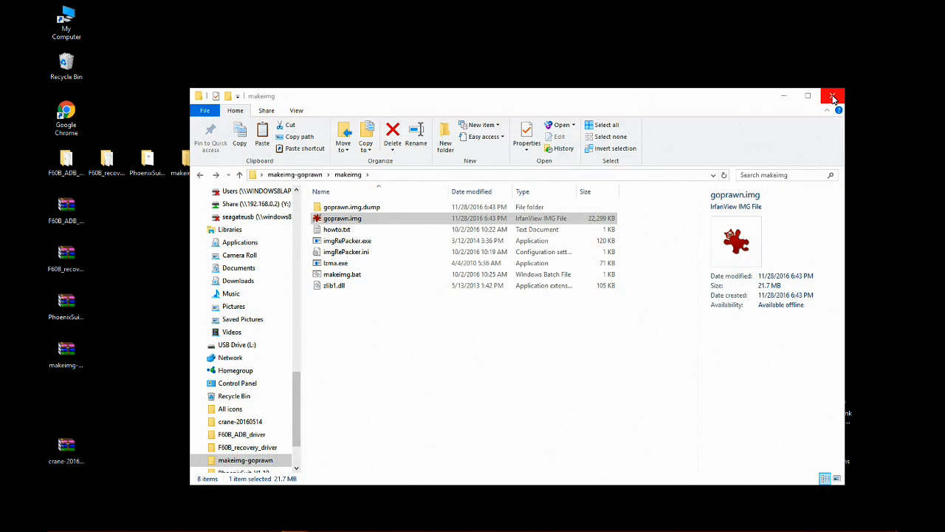
{"action": "left_click", "coordinate": [833, 96]}
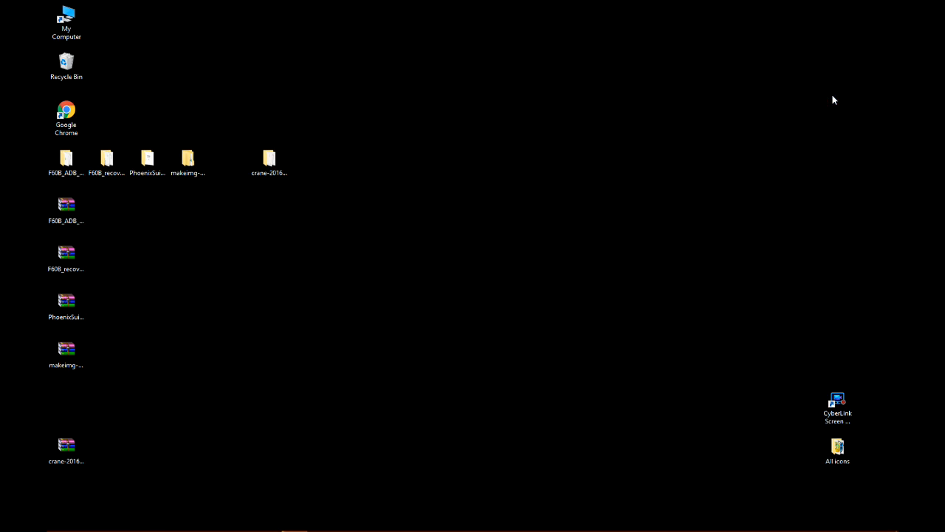